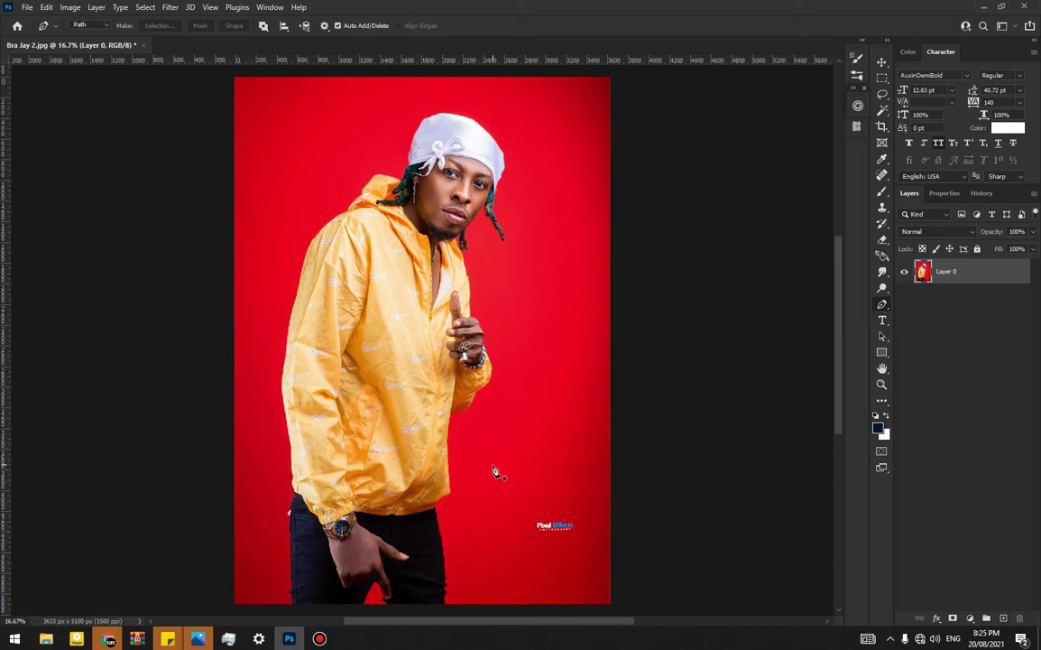
pyautogui.scroll(-2, 495, 476)
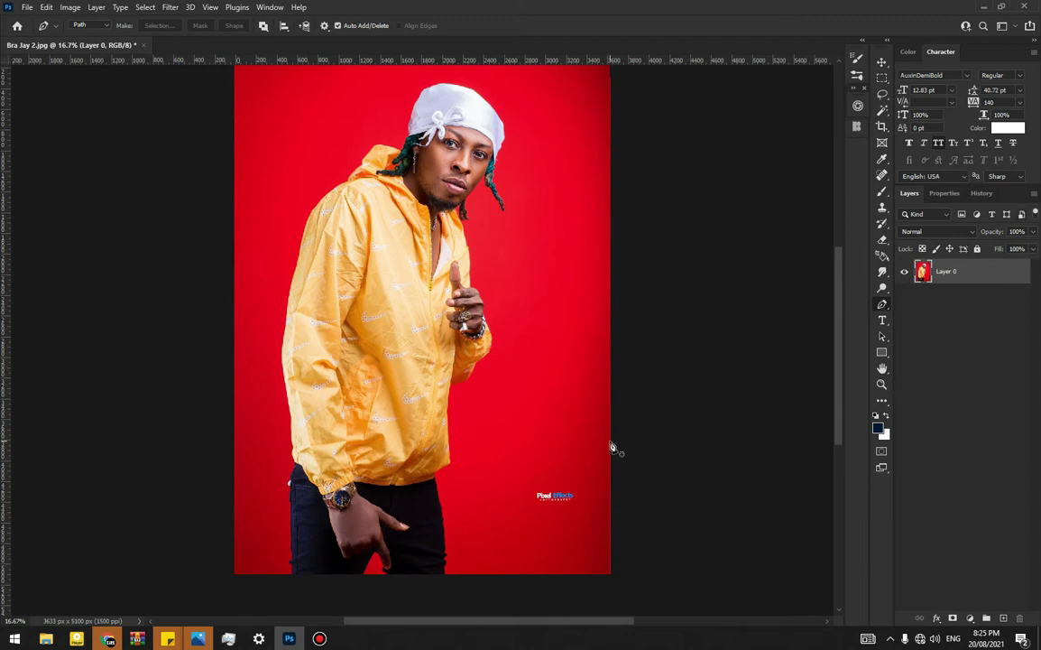
pyautogui.scroll(6, 442, 574)
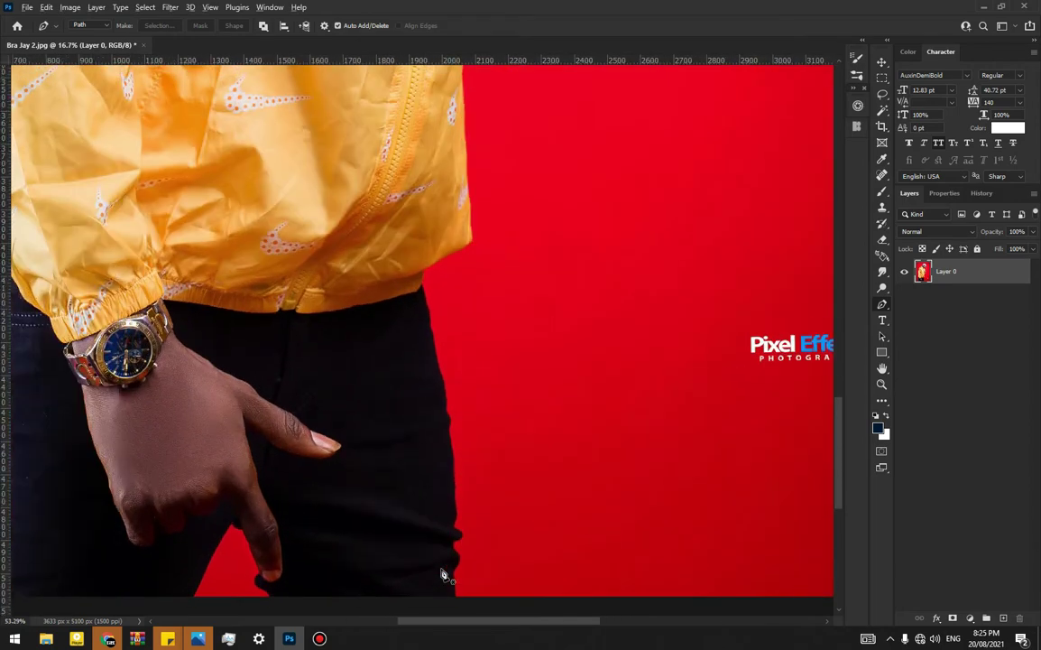
pyautogui.click(442, 574)
pyautogui.scroll(5, 445, 571)
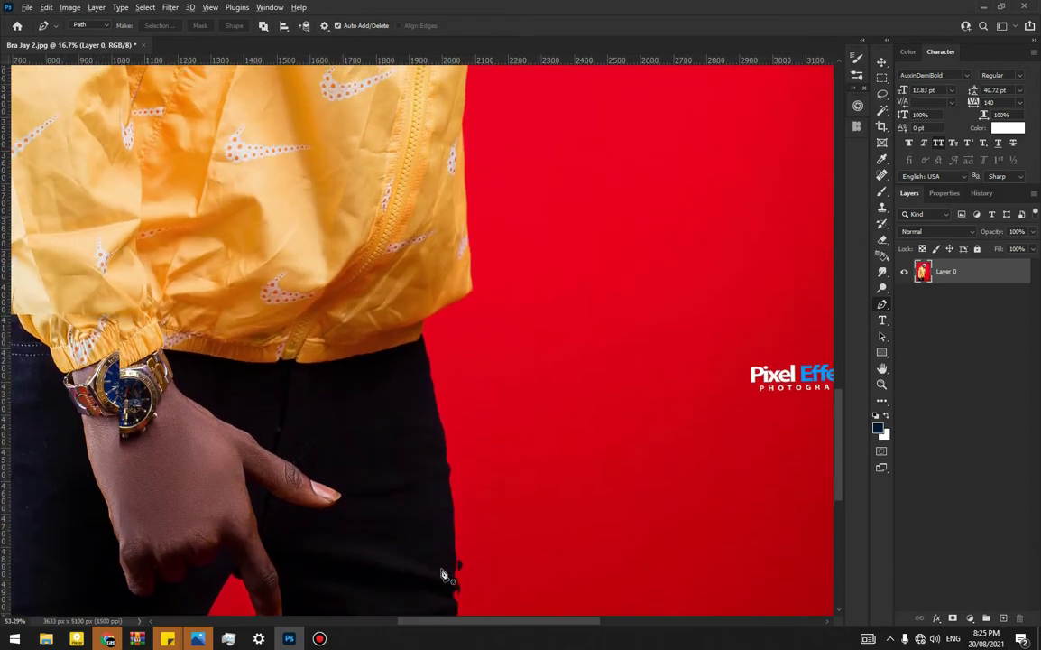
pyautogui.click(452, 443)
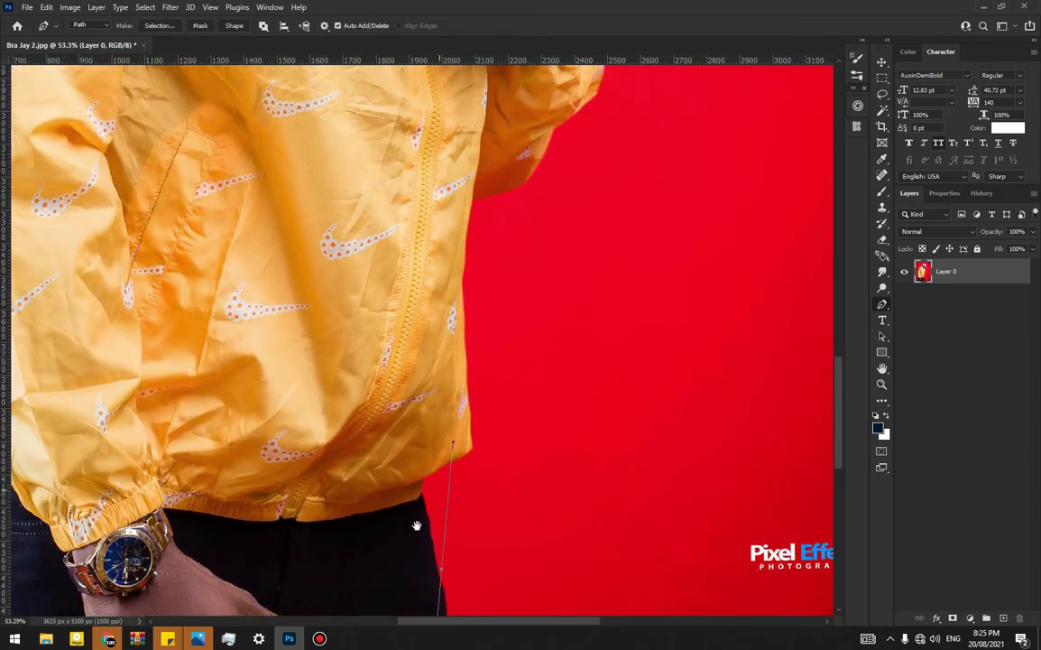
pyautogui.scroll(-5, 404, 388)
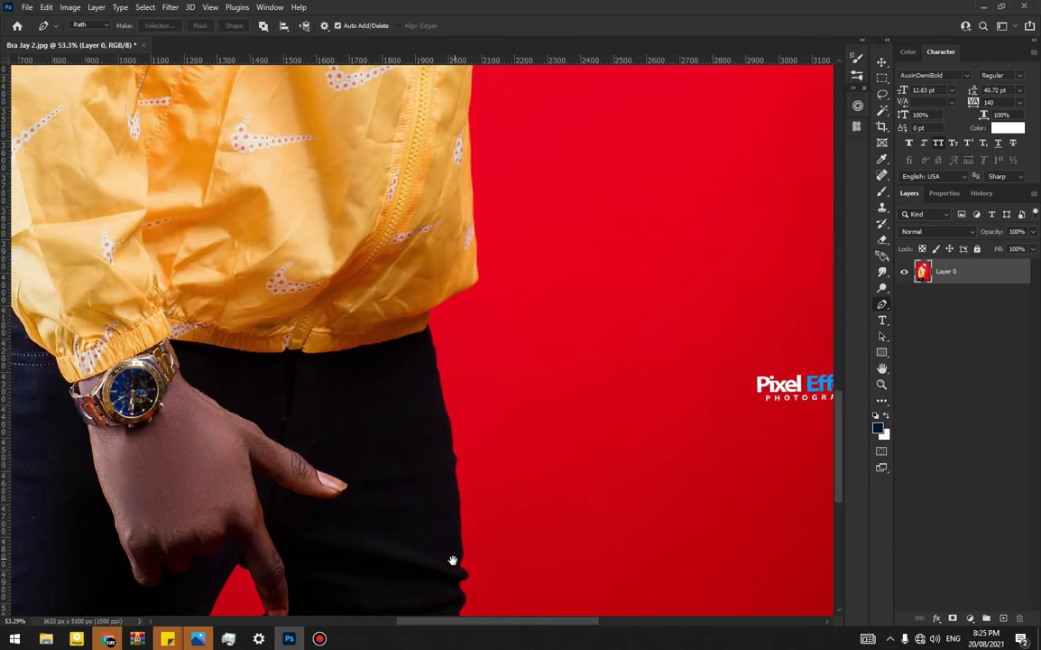
pyautogui.scroll(-4, 441, 471)
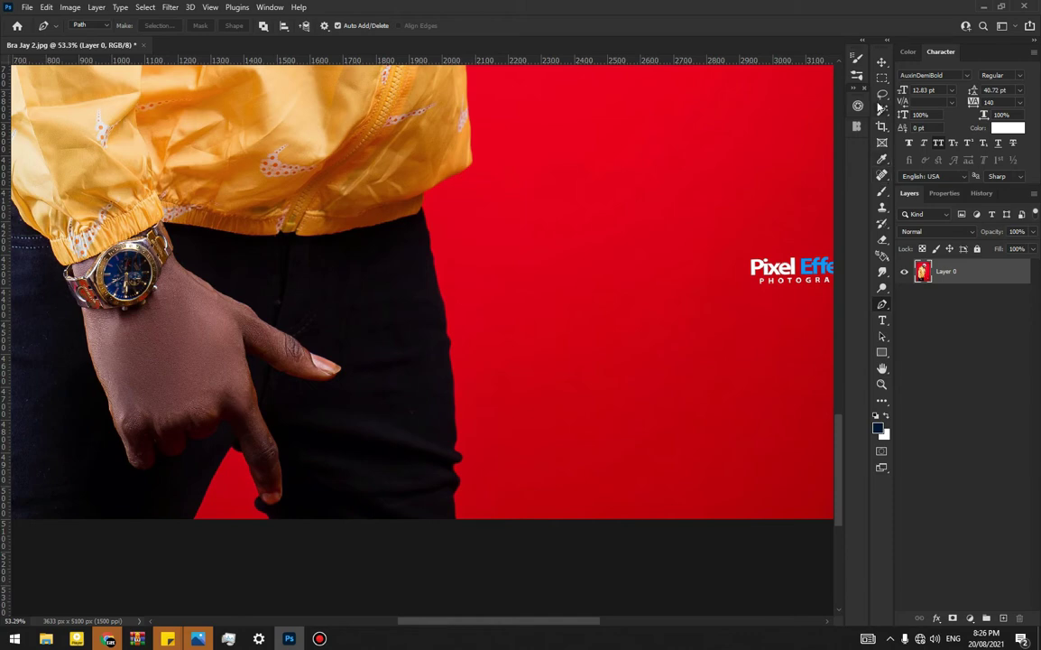
# Try to outline the lower trouser edge at the fabric folds with the Polygonal Lasso Tool.
pyautogui.click(883, 94)
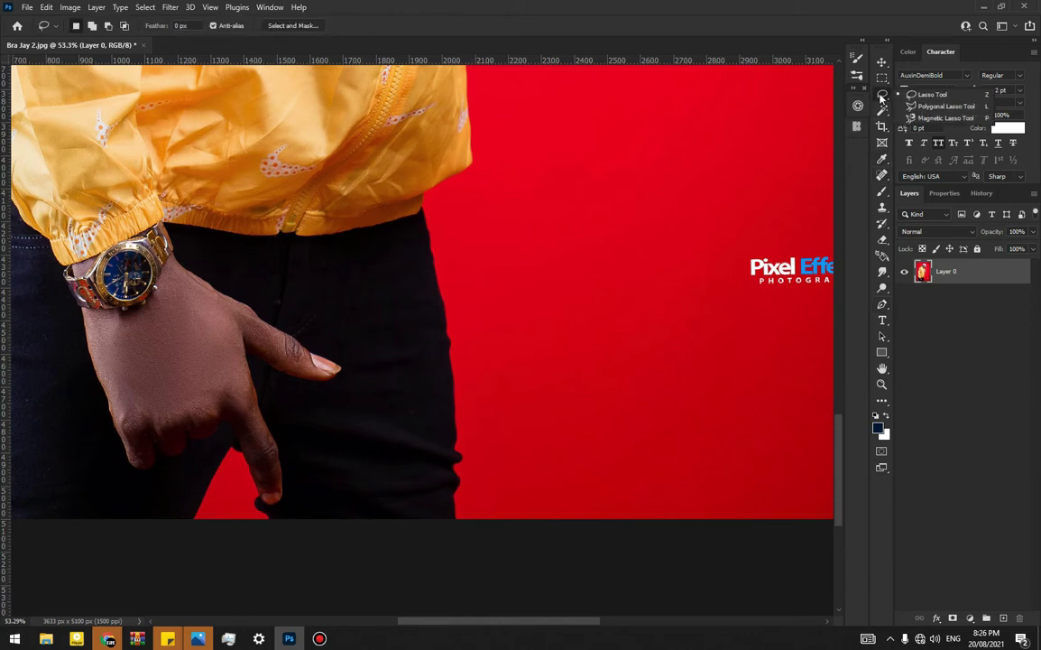
pyautogui.click(922, 108)
pyautogui.scroll(4, 456, 478)
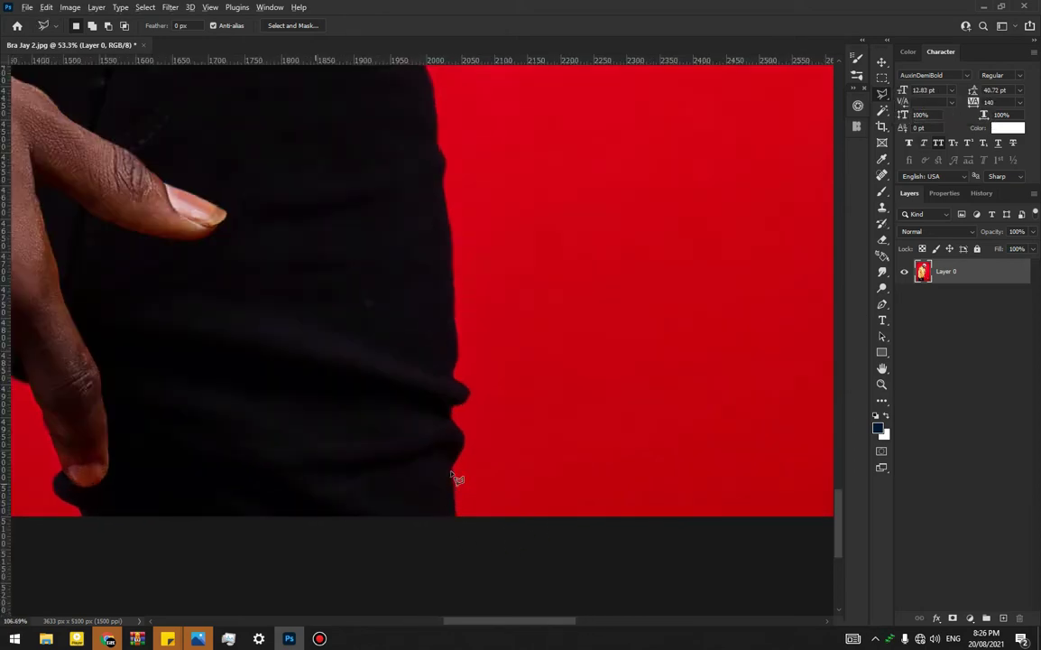
pyautogui.scroll(3, 456, 478)
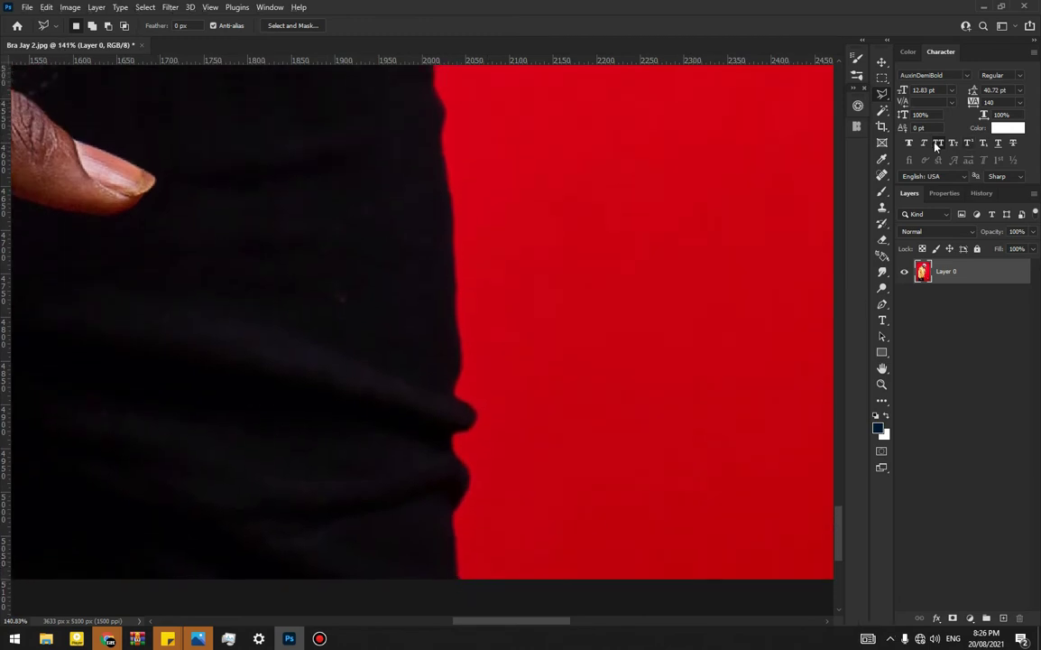
pyautogui.click(457, 583)
pyautogui.hotkey('ctrl', '+')
pyautogui.moveTo(454, 567); pyautogui.dragTo(435, 413)
pyautogui.click(436, 413)
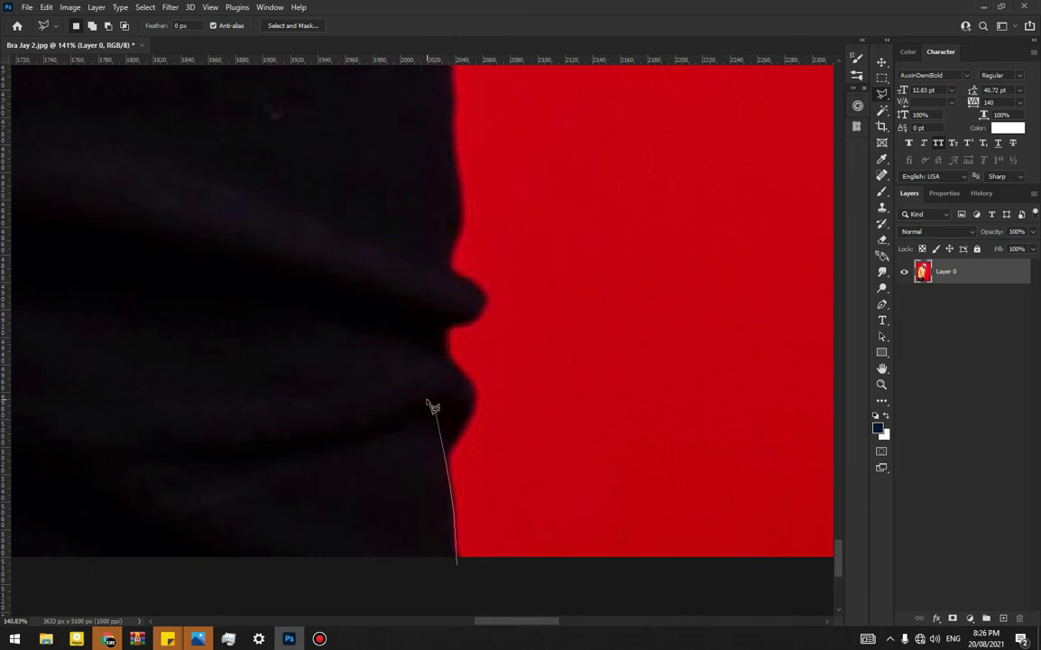
pyautogui.click(437, 415)
pyautogui.press('BackSpace')
pyautogui.click(446, 452)
pyautogui.moveTo(446, 356)
pyautogui.mouseDown()
pyautogui.moveTo(445, 325)
pyautogui.moveTo(478, 314)
pyautogui.mouseUp()
pyautogui.click(501, 370)
pyautogui.click(458, 559)
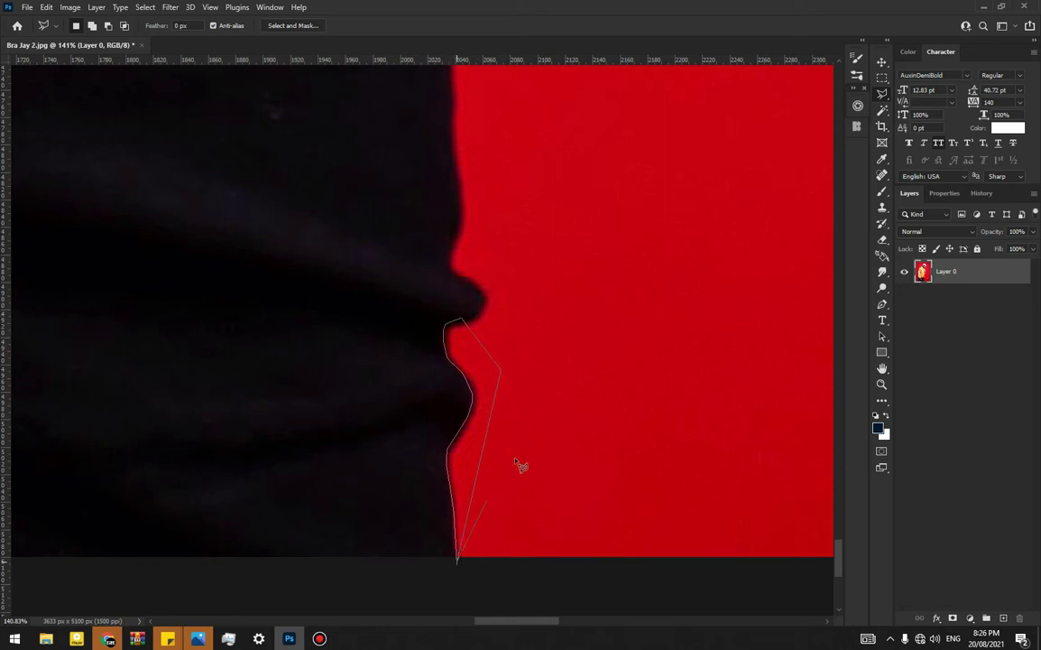
# Remove all points of the unfinished polygonal lasso outline.
pyautogui.click(885, 303)
pyautogui.click(457, 355)
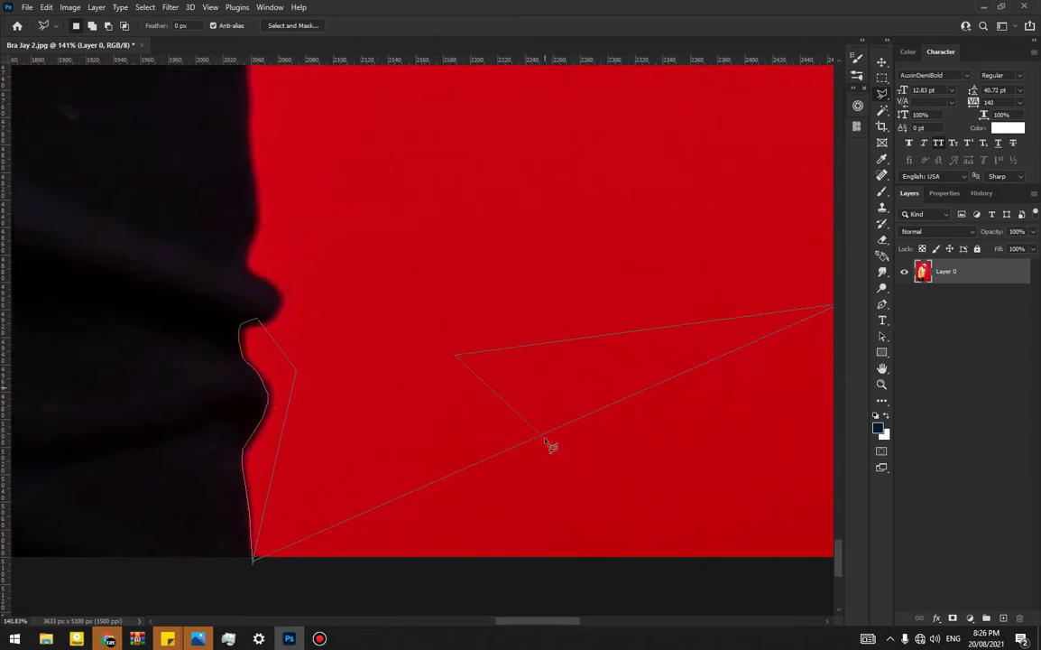
pyautogui.click(422, 180)
pyautogui.press('BackSpace')
pyautogui.press('BackSpace')
pyautogui.press('BackSpace')
pyautogui.press('BackSpace')
pyautogui.press('BackSpace')
pyautogui.press('BackSpace')
pyautogui.press('BackSpace')
pyautogui.press('BackSpace')
pyautogui.press('BackSpace')
pyautogui.press('BackSpace')
pyautogui.press('BackSpace')
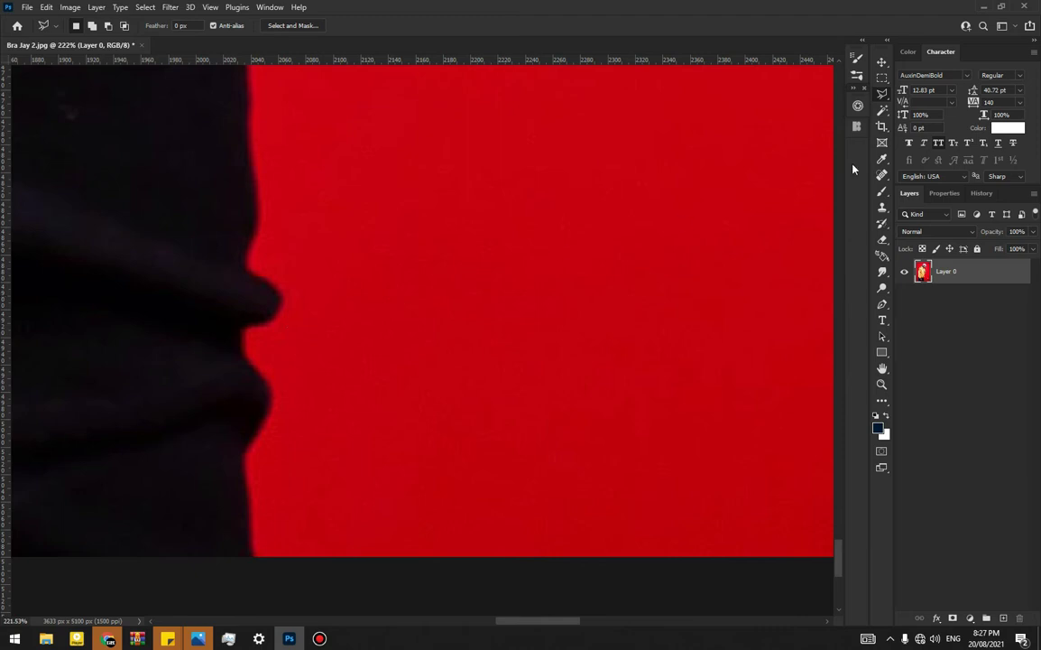
# Start a Pen tool path where the outer trouser edge meets the image bottom and trace the edge up to the lower fold.
pyautogui.click(884, 301)
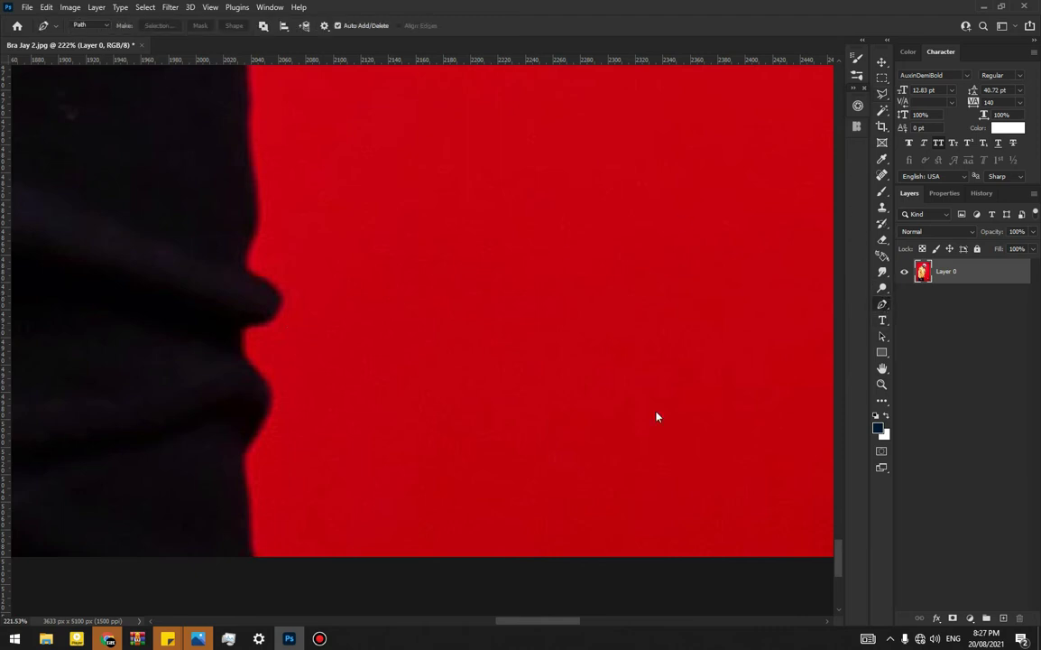
pyautogui.moveTo(330, 460); pyautogui.dragTo(501, 370)
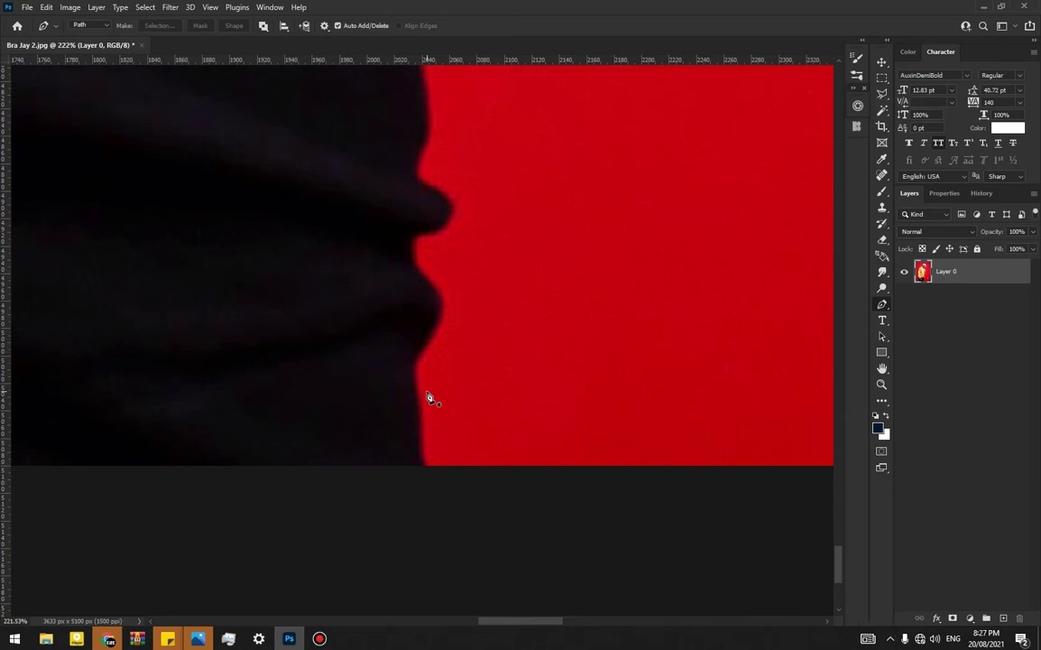
pyautogui.scroll(4, 429, 397)
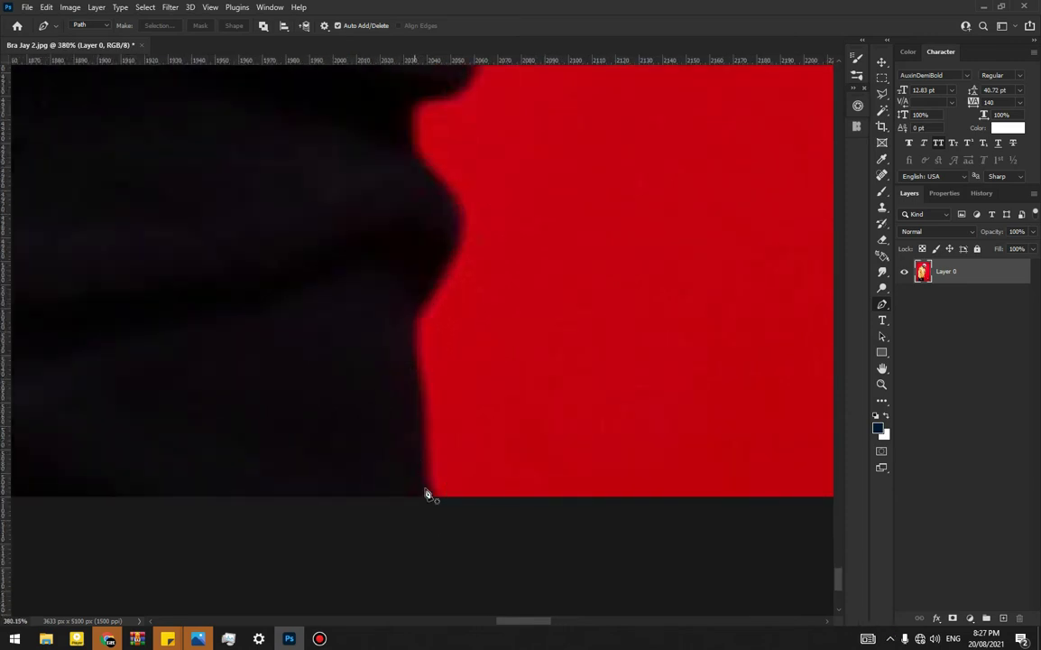
pyautogui.click(429, 505)
pyautogui.hotkey('ctrl', 'z')
pyautogui.click(427, 502)
pyautogui.click(423, 479)
pyautogui.click(423, 464)
pyautogui.click(423, 450)
pyautogui.click(423, 421)
pyautogui.click(420, 394)
pyautogui.click(416, 365)
pyautogui.click(412, 337)
# Extend the path along the underside of the lower trouser fold and adjust its curve handles to follow the fabric.
pyautogui.click(414, 324)
pyautogui.click(415, 312)
pyautogui.click(432, 290)
pyautogui.click(444, 270)
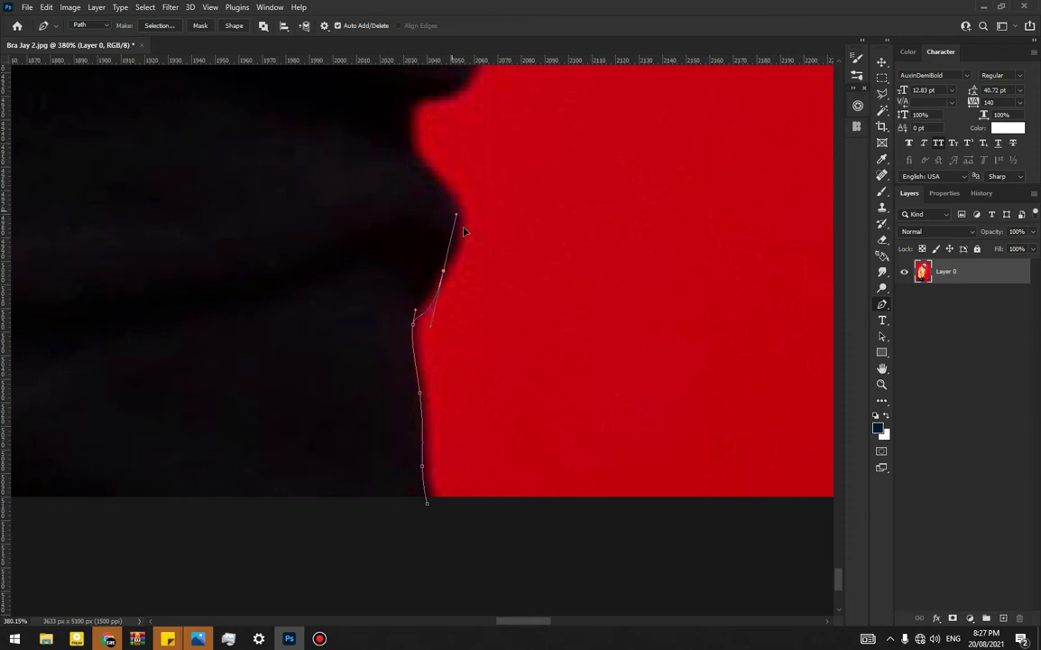
pyautogui.moveTo(462, 214); pyautogui.dragTo(463, 229)
pyautogui.moveTo(444, 270)
pyautogui.mouseDown()
pyautogui.moveTo(458, 275)
pyautogui.moveTo(453, 249)
pyautogui.moveTo(463, 246)
pyautogui.moveTo(448, 262)
pyautogui.moveTo(472, 272)
pyautogui.moveTo(444, 285)
pyautogui.moveTo(456, 274)
pyautogui.moveTo(443, 271)
pyautogui.moveTo(447, 262)
pyautogui.mouseUp()
pyautogui.click(425, 295)
pyautogui.click(431, 298)
pyautogui.moveTo(455, 254); pyautogui.dragTo(454, 338)
# Trace the path around the tip of the lower fold and into the notch between the two folds.
pyautogui.scroll(3, 458, 359)
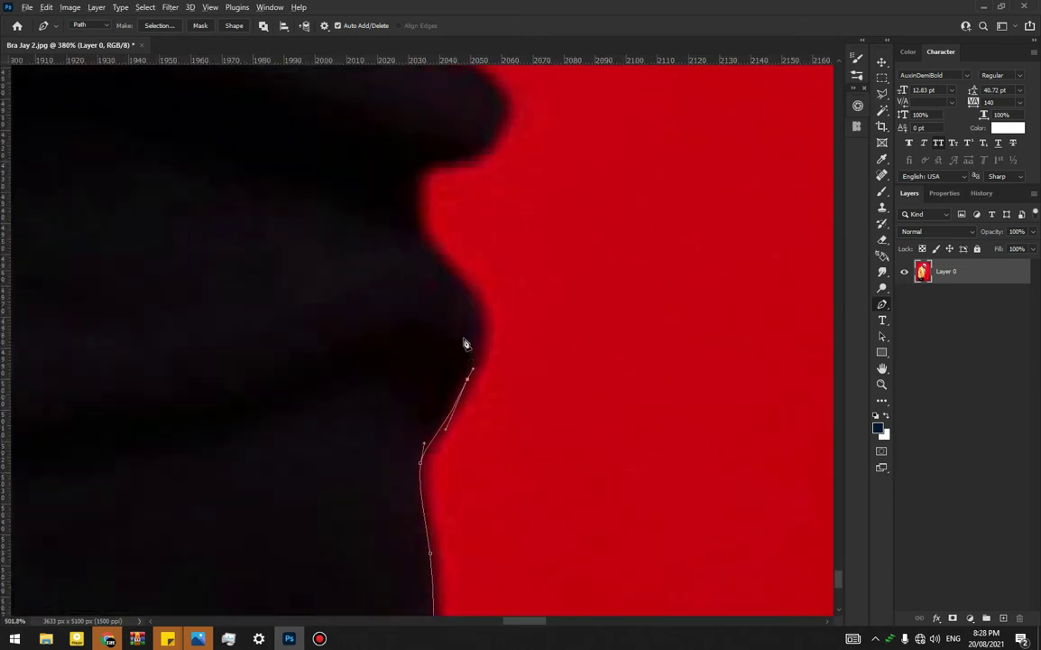
pyautogui.moveTo(462, 297); pyautogui.dragTo(448, 273)
pyautogui.moveTo(414, 231); pyautogui.dragTo(448, 349)
pyautogui.click(442, 310)
# Continue the path around the upper trouser fold and back onto the leg edge just above it.
pyautogui.moveTo(499, 295); pyautogui.dragTo(517, 291)
pyautogui.moveTo(520, 247); pyautogui.dragTo(516, 234)
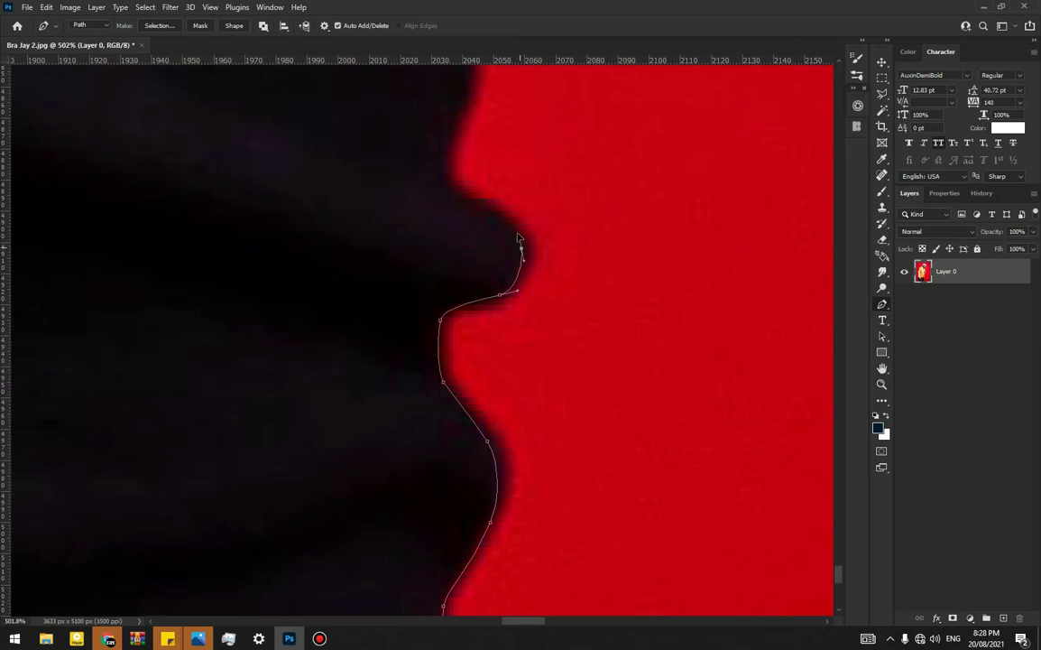
pyautogui.moveTo(472, 201); pyautogui.dragTo(494, 434)
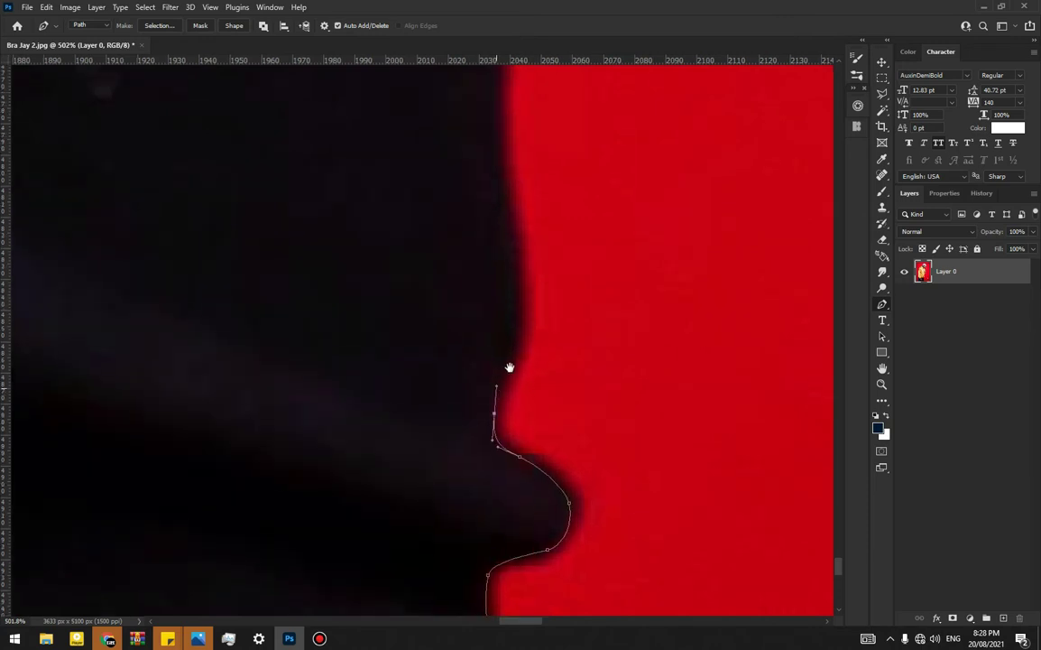
pyautogui.moveTo(517, 336); pyautogui.dragTo(584, 386)
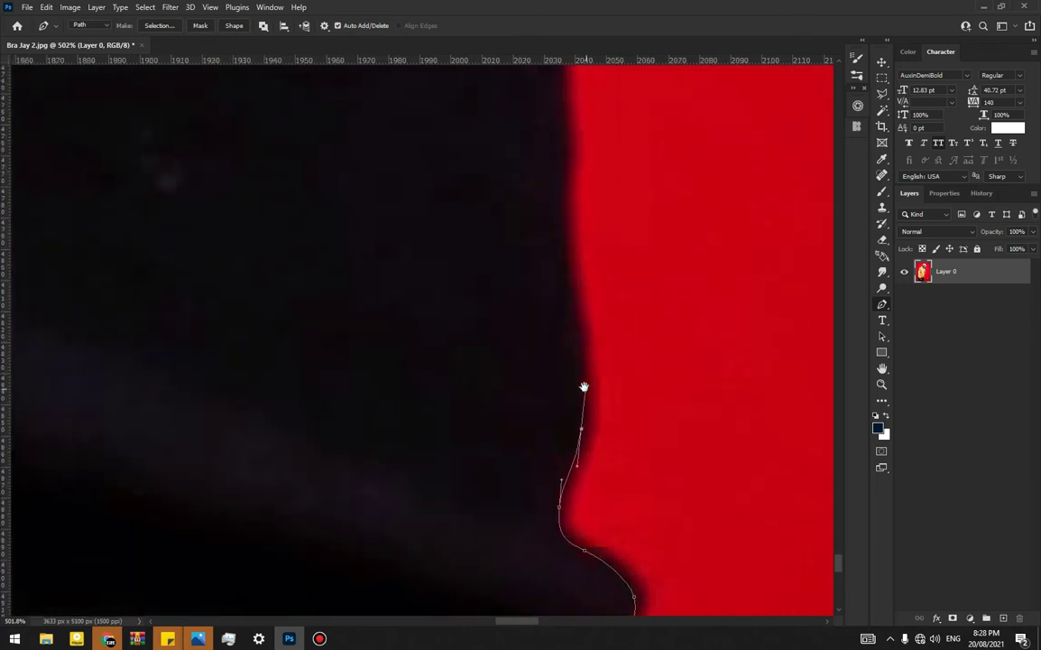
# Trace the long, nearly straight trouser edge above the folds with curved anchor points.
pyautogui.click(566, 271)
pyautogui.moveTo(560, 206); pyautogui.dragTo(544, 412)
pyautogui.moveTo(539, 279); pyautogui.dragTo(554, 356)
pyautogui.click(548, 221)
pyautogui.click(544, 198)
pyautogui.moveTo(569, 272); pyautogui.dragTo(604, 389)
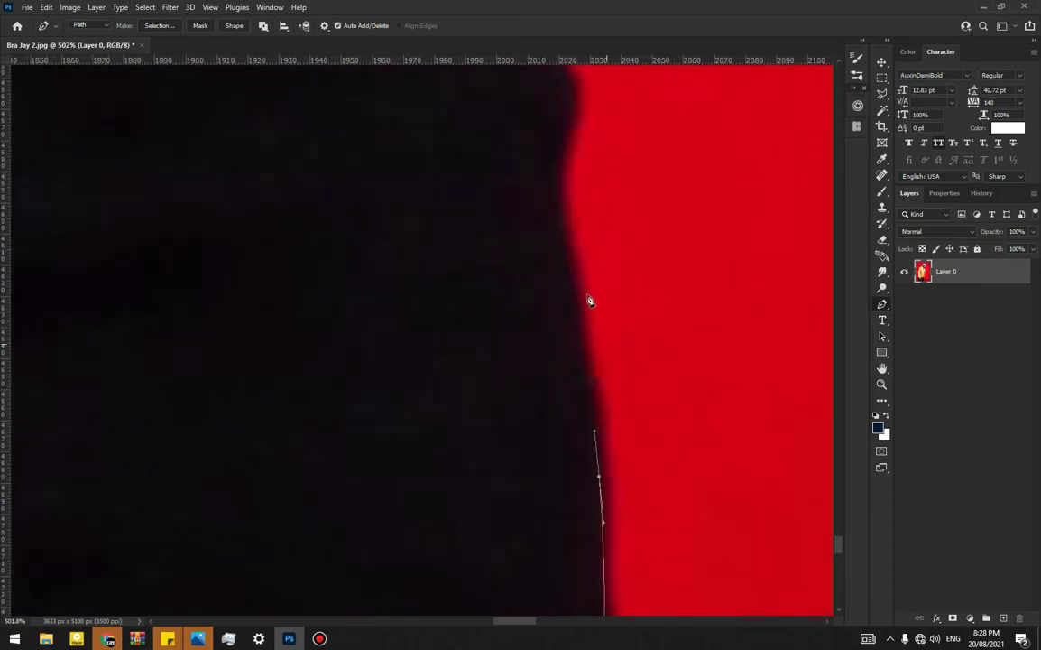
# Follow the small bulge in the trouser edge at thigh height with the path, undoing a misplaced point.
pyautogui.moveTo(561, 234); pyautogui.dragTo(597, 388)
pyautogui.moveTo(613, 327); pyautogui.dragTo(599, 256)
pyautogui.hotkey('ctrl', 'z')
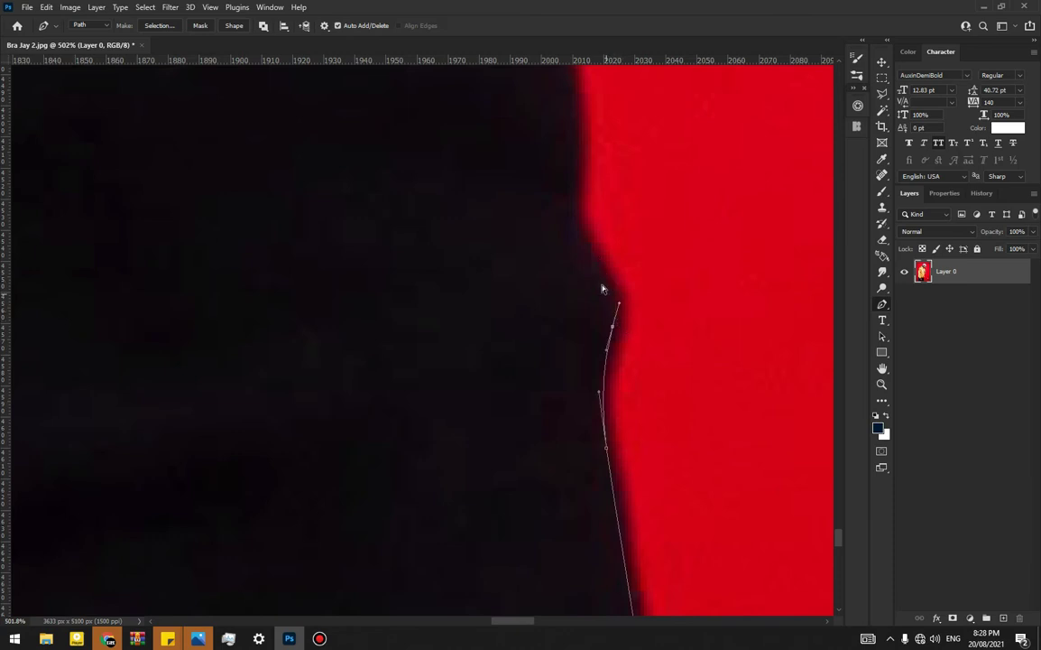
pyautogui.moveTo(600, 265); pyautogui.dragTo(534, 495)
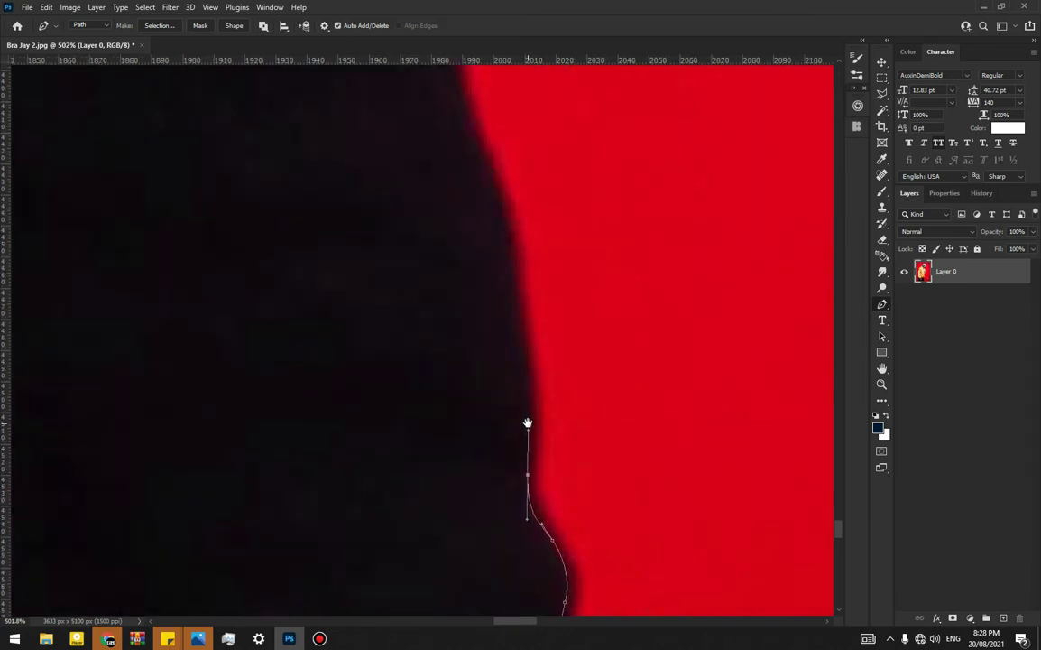
# Continue the path up the sloping trouser edge above the bulge and correct the curve handle where it bends.
pyautogui.moveTo(515, 402); pyautogui.dragTo(546, 451)
pyautogui.moveTo(545, 315); pyautogui.dragTo(591, 457)
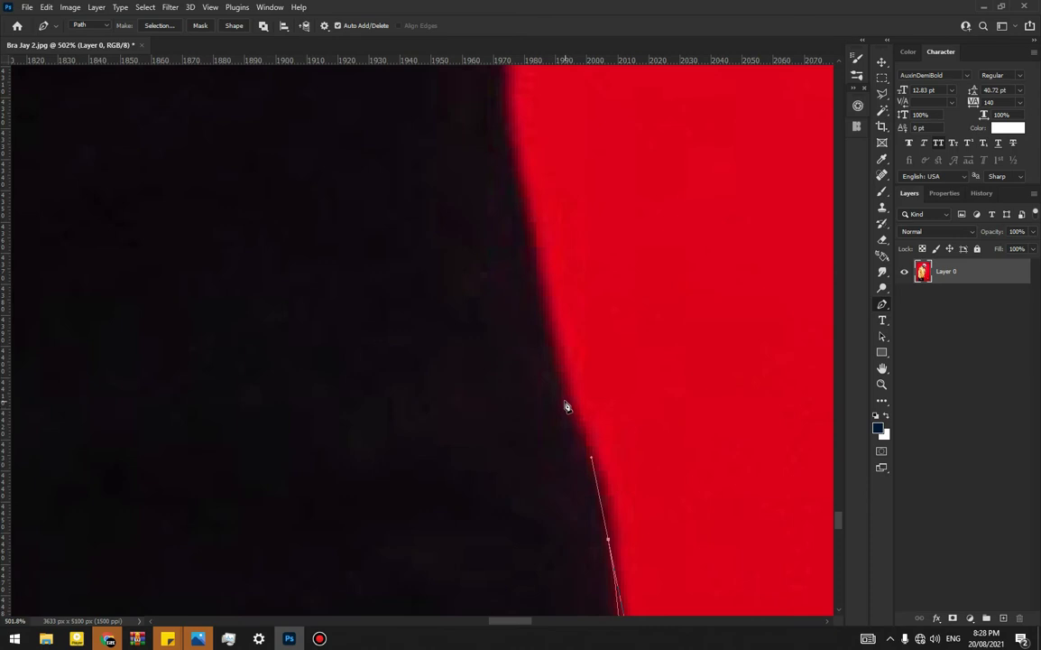
pyautogui.moveTo(555, 386); pyautogui.dragTo(546, 348)
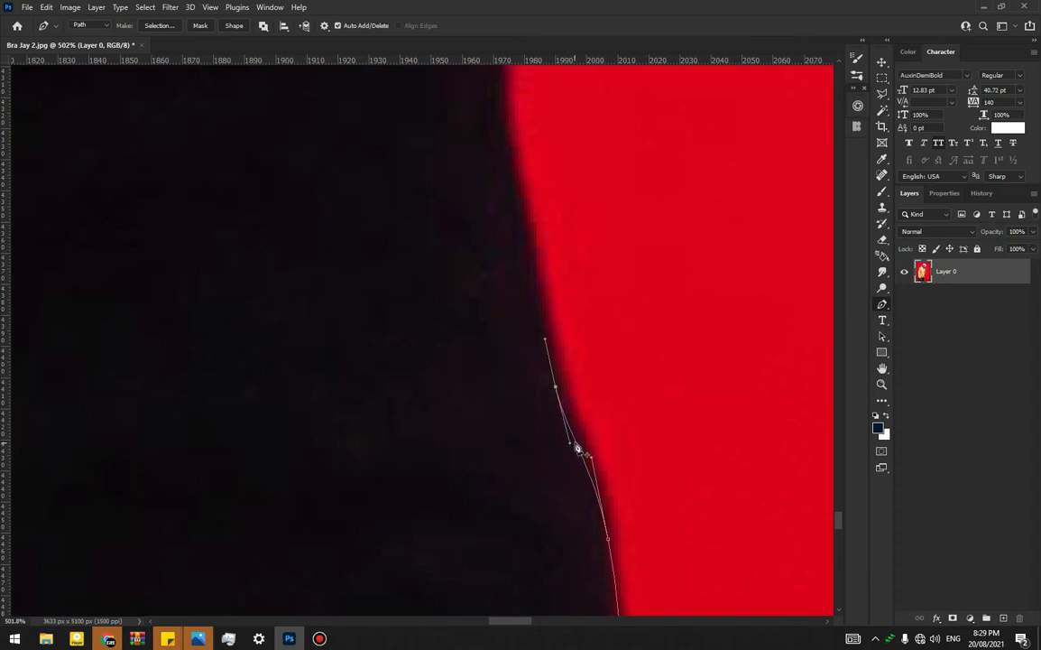
pyautogui.click(580, 448)
pyautogui.moveTo(547, 361); pyautogui.dragTo(621, 499)
pyautogui.click(587, 318)
pyautogui.click(575, 264)
pyautogui.moveTo(590, 356); pyautogui.dragTo(581, 409)
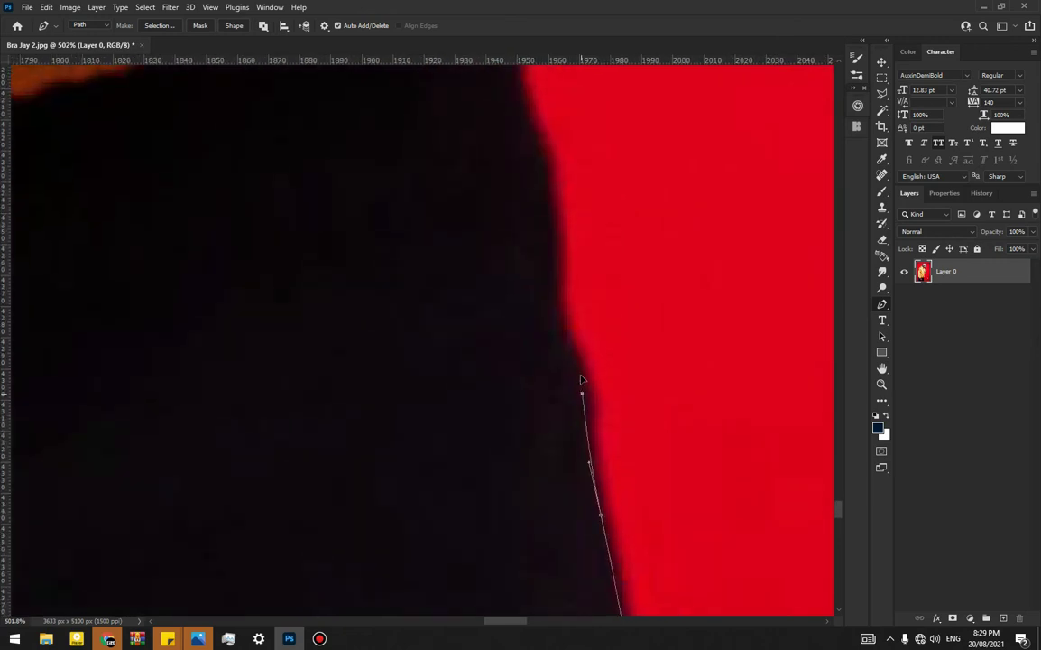
# Trace the top section of the trouser edge up to just below the jacket, undoing a misplaced point.
pyautogui.moveTo(554, 314); pyautogui.dragTo(552, 296)
pyautogui.moveTo(549, 253); pyautogui.dragTo(563, 461)
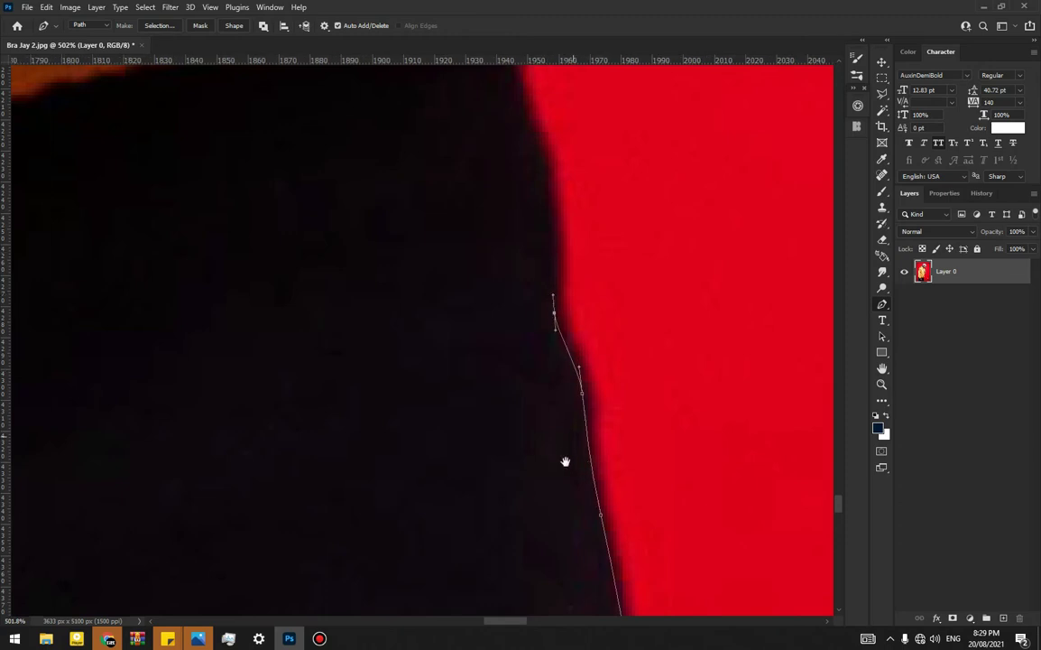
pyautogui.moveTo(563, 380); pyautogui.dragTo(544, 331)
pyautogui.hotkey('ctrl', 'z')
pyautogui.moveTo(523, 263); pyautogui.dragTo(564, 372)
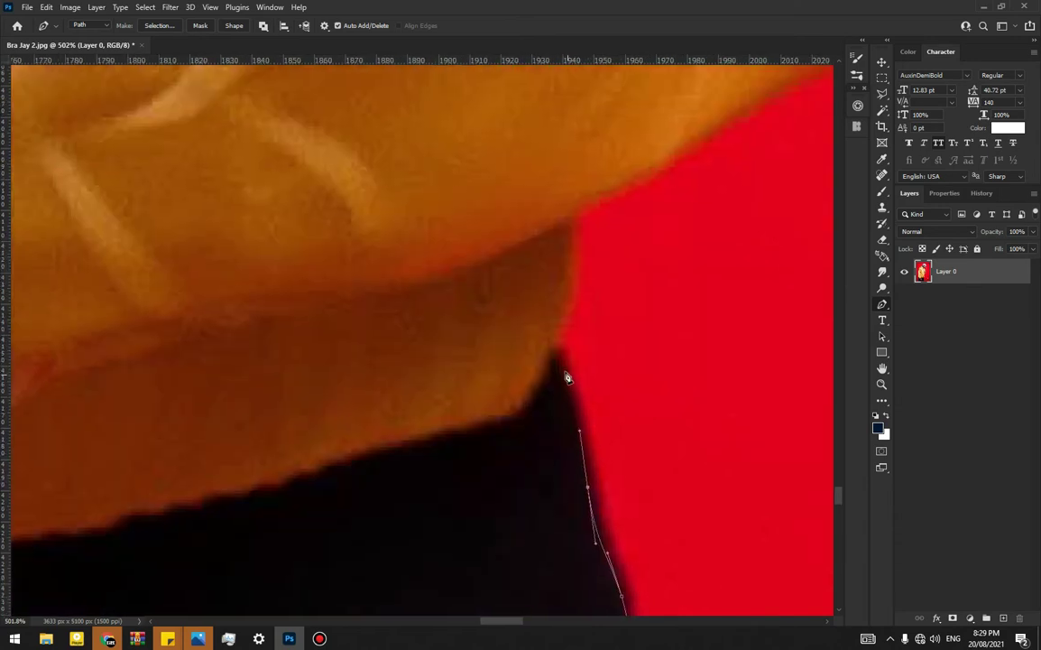
# Carry the path from the trousers around the end of the jacket's waistband to the underside of the jacket.
pyautogui.click(556, 363)
pyautogui.moveTo(572, 294); pyautogui.dragTo(572, 269)
pyautogui.moveTo(569, 221); pyautogui.dragTo(517, 495)
# Trace the jacket's lower edge outward from the waistband toward its outer bottom corner.
pyautogui.scroll(-3, 516, 495)
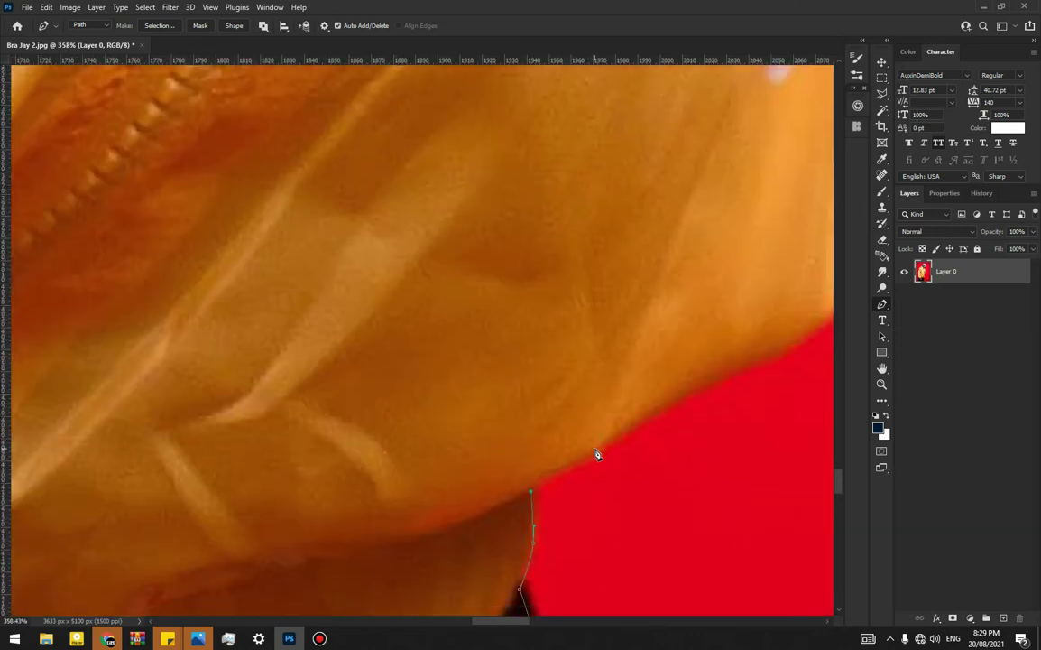
pyautogui.moveTo(590, 437); pyautogui.dragTo(488, 481)
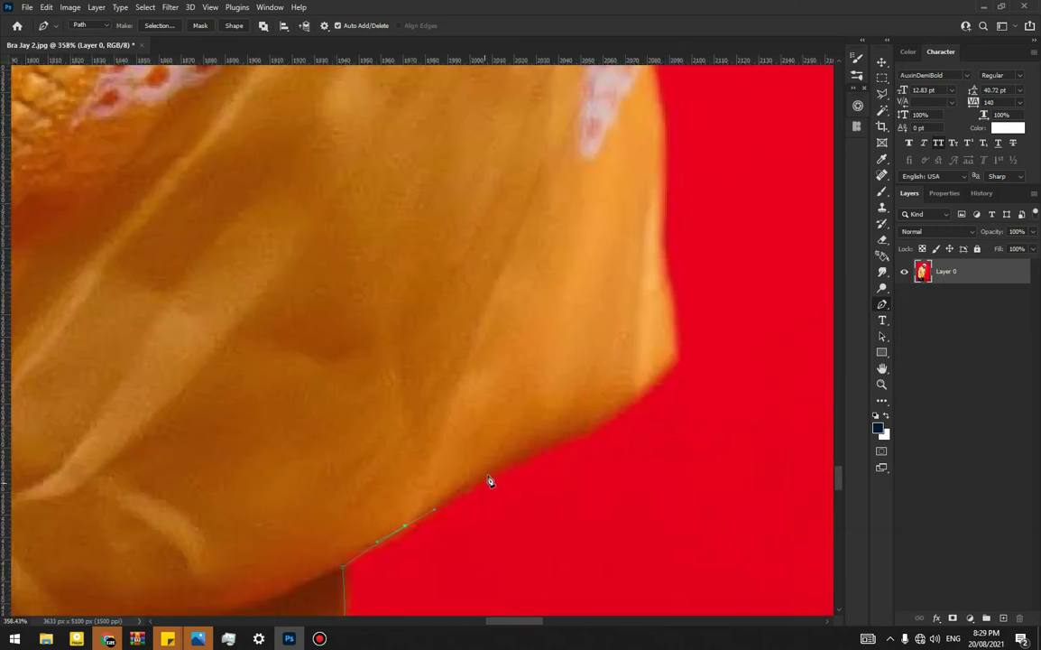
pyautogui.click(467, 486)
pyautogui.click(503, 463)
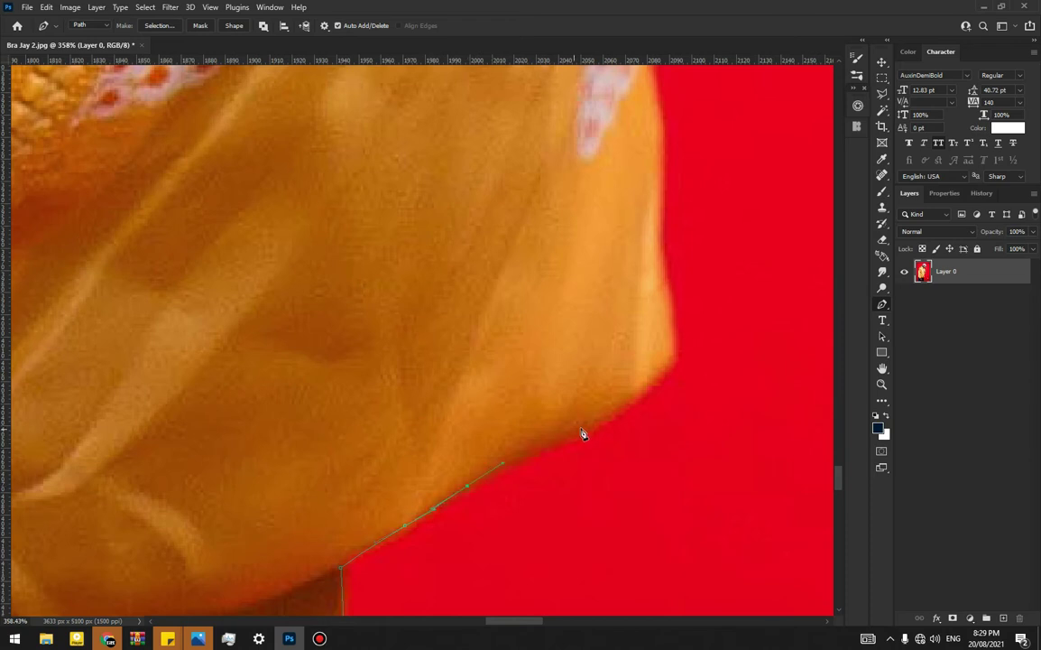
pyautogui.click(634, 394)
pyautogui.click(651, 375)
pyautogui.click(671, 359)
# Round the jacket's outer bottom corner with curved anchor points so the path turns up its side.
pyautogui.scroll(2, 634, 407)
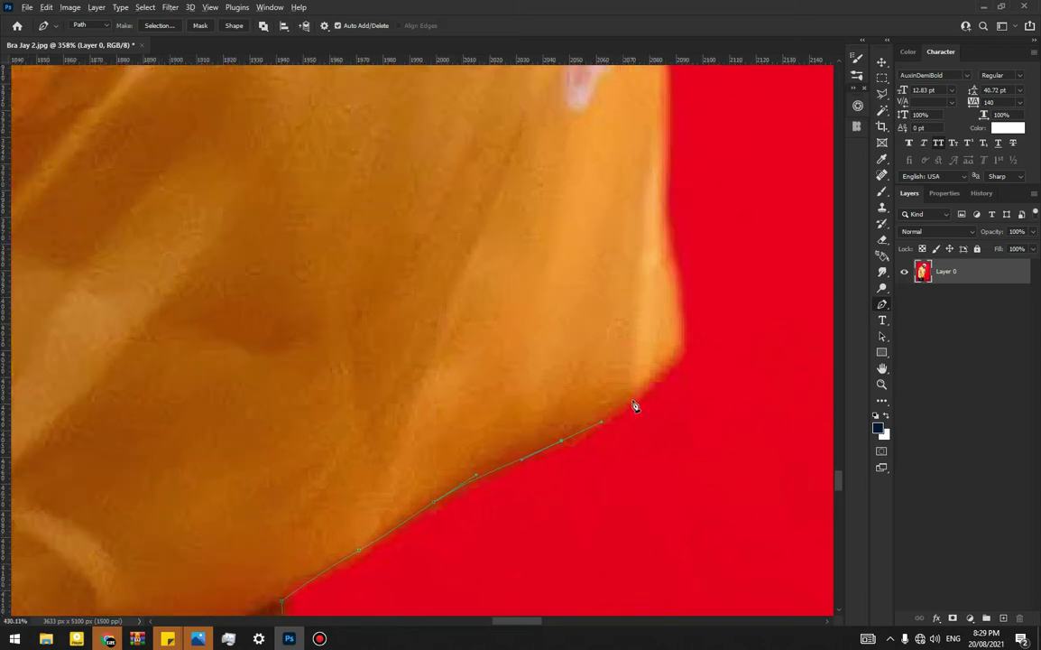
pyautogui.click(630, 400)
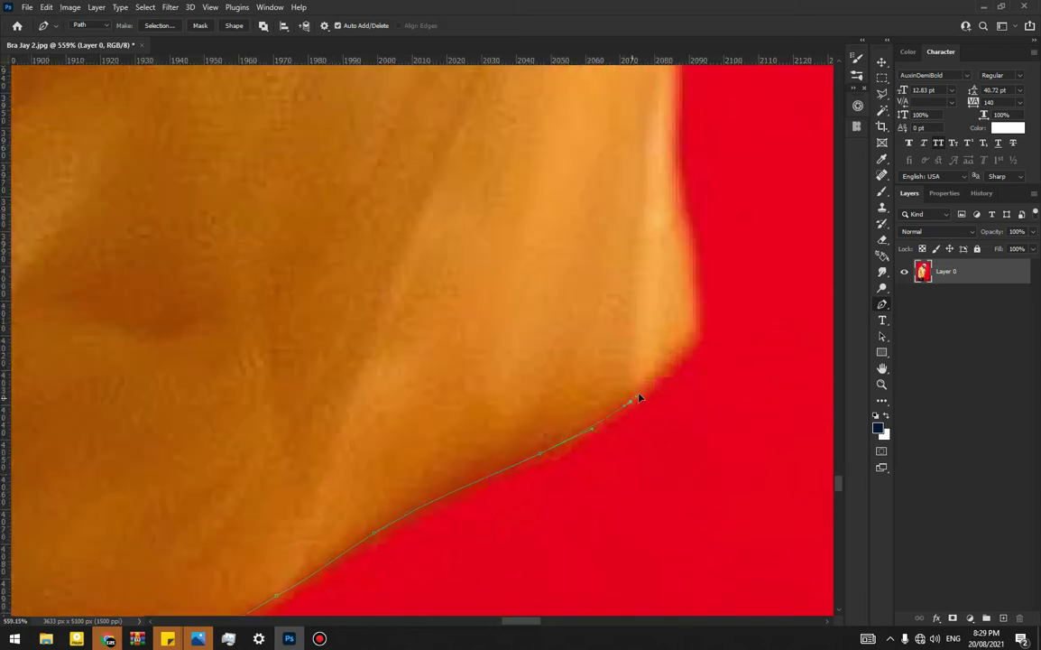
pyautogui.click(693, 323)
pyautogui.scroll(3, 693, 323)
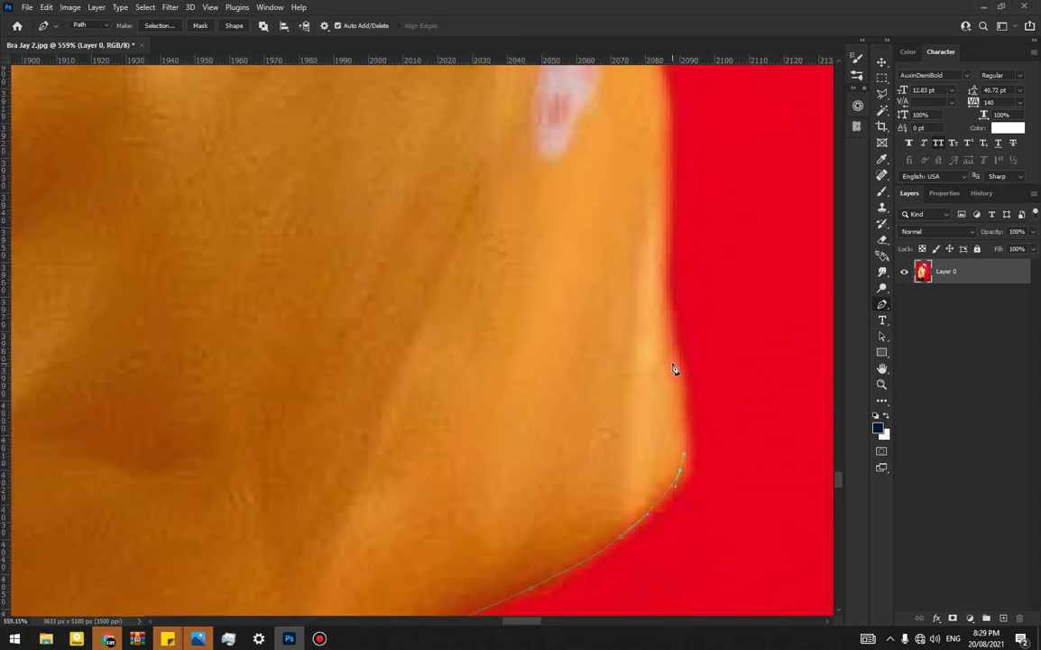
# Trace the jacket's outer side upward from its bottom corner, past the lower lace patches, with curved anchor points.
pyautogui.moveTo(662, 260); pyautogui.dragTo(667, 238)
pyautogui.scroll(5, 665, 231)
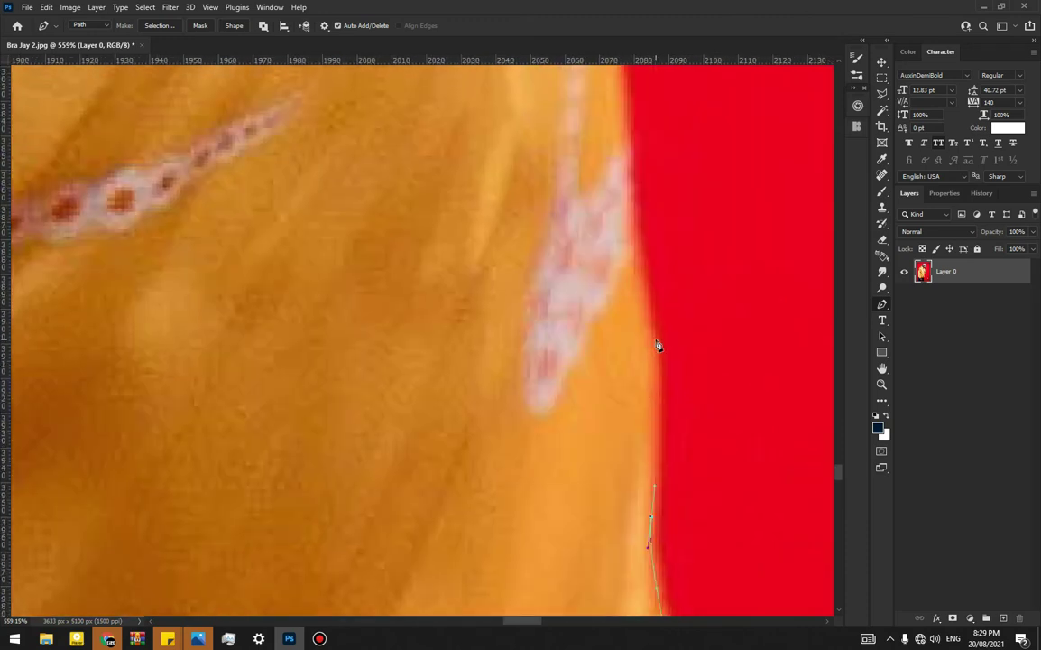
pyautogui.moveTo(642, 281); pyautogui.dragTo(664, 425)
pyautogui.moveTo(641, 242); pyautogui.dragTo(634, 477)
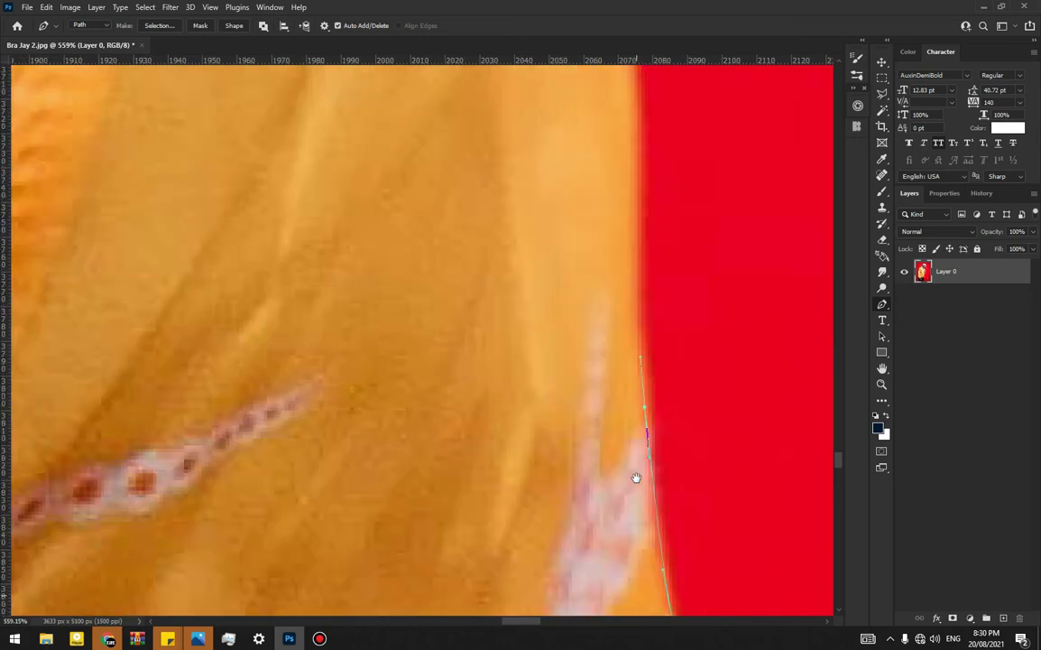
pyautogui.moveTo(632, 325); pyautogui.dragTo(631, 472)
pyautogui.click(618, 343)
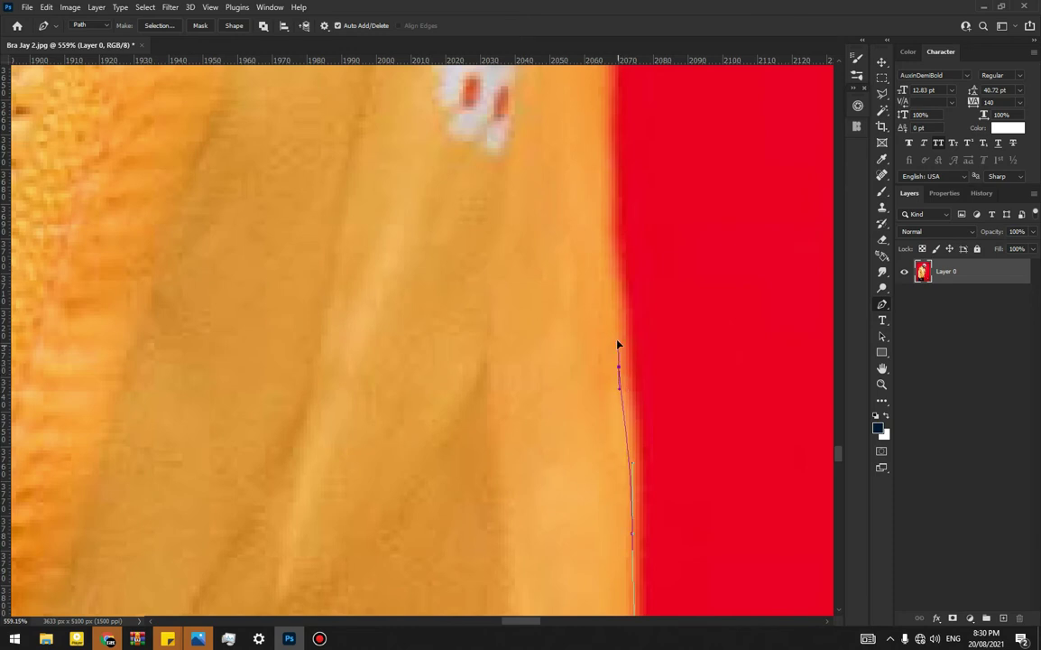
pyautogui.moveTo(616, 234); pyautogui.dragTo(628, 376)
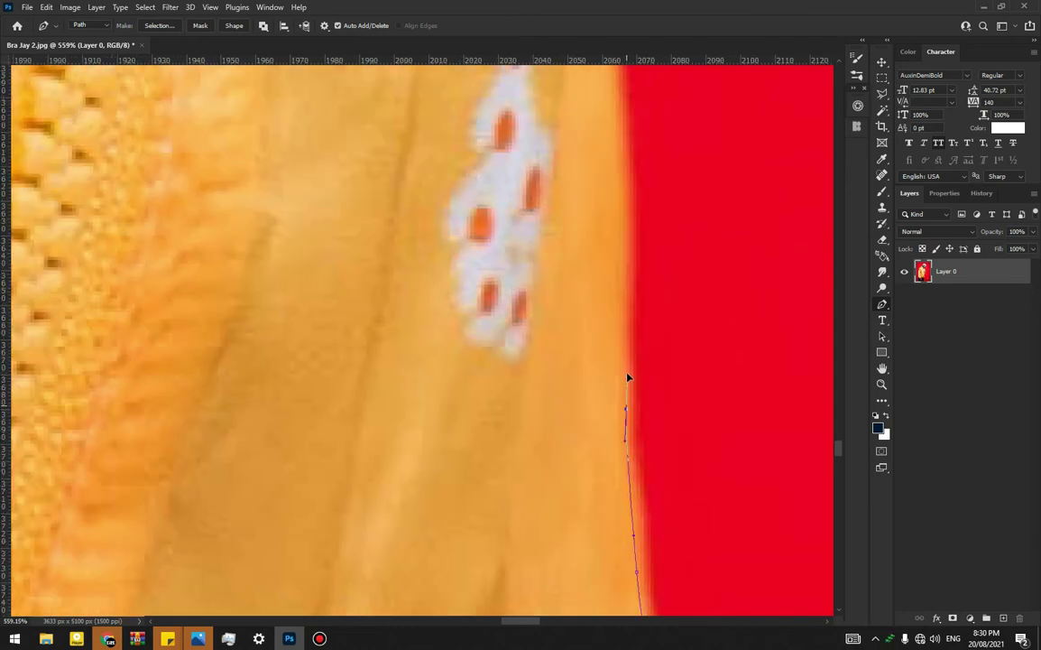
pyautogui.moveTo(653, 289); pyautogui.dragTo(602, 474)
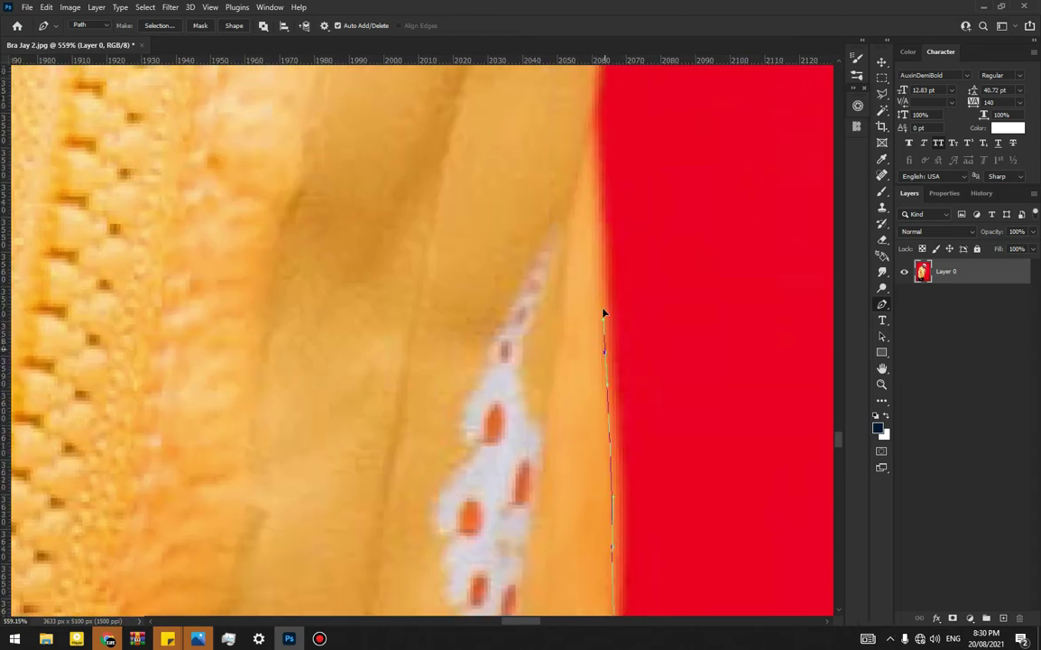
# Continue the path up the jacket's side to the corner where the shaded sleeve meets the jacket.
pyautogui.click(600, 267)
pyautogui.moveTo(600, 268); pyautogui.dragTo(565, 460)
pyautogui.moveTo(554, 346); pyautogui.dragTo(558, 323)
pyautogui.moveTo(573, 236); pyautogui.dragTo(558, 407)
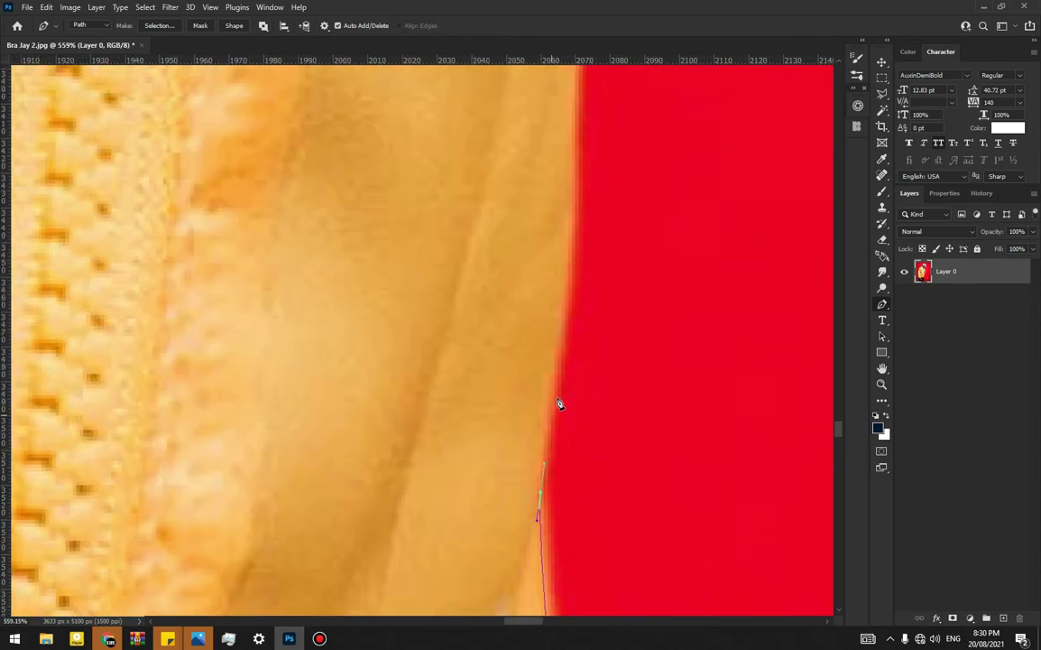
pyautogui.moveTo(560, 332); pyautogui.dragTo(568, 407)
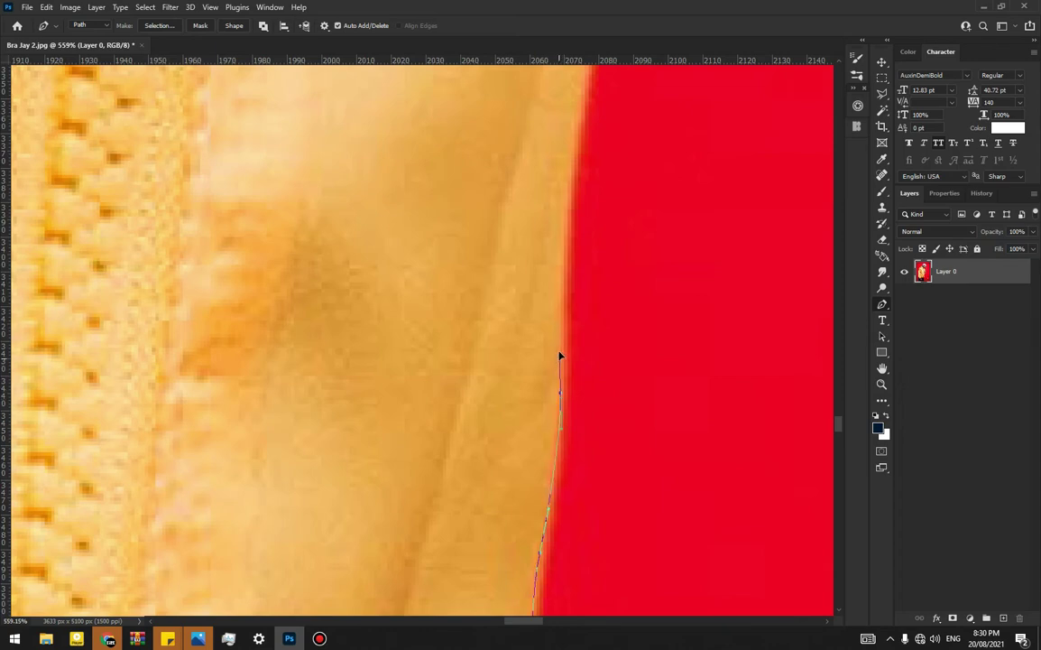
pyautogui.moveTo(562, 339); pyautogui.dragTo(512, 524)
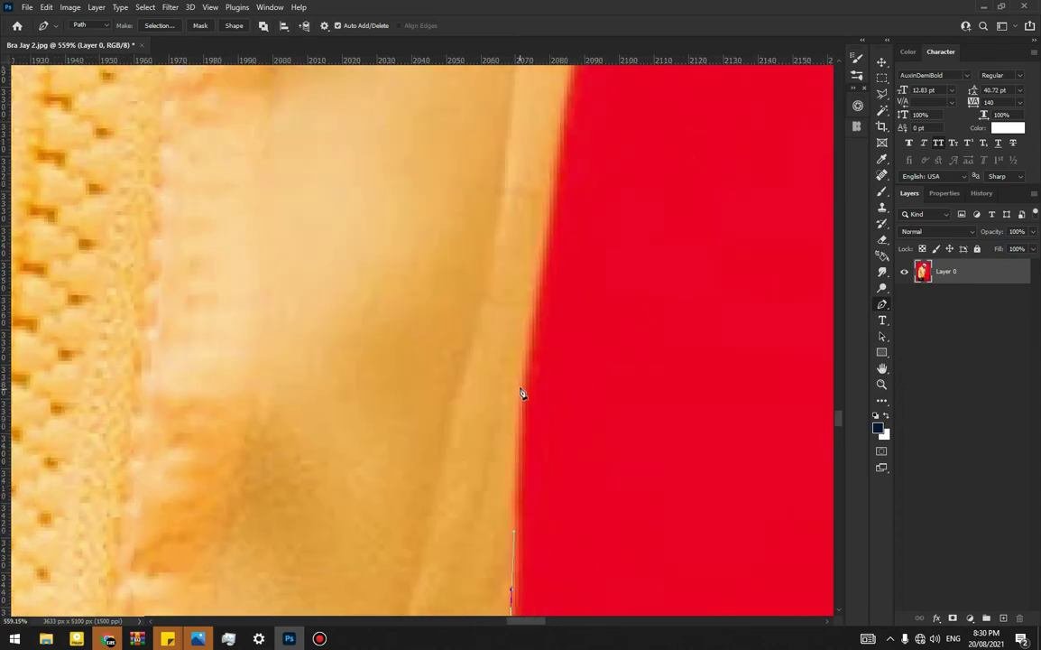
pyautogui.moveTo(562, 125); pyautogui.dragTo(545, 256)
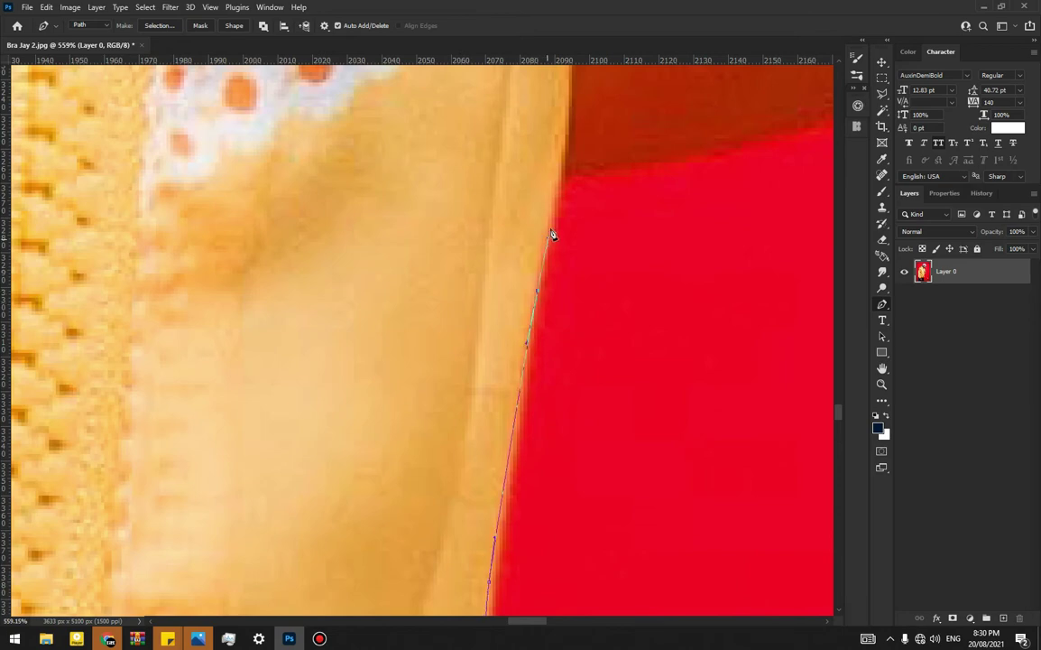
pyautogui.click(561, 178)
pyautogui.moveTo(561, 178); pyautogui.dragTo(445, 462)
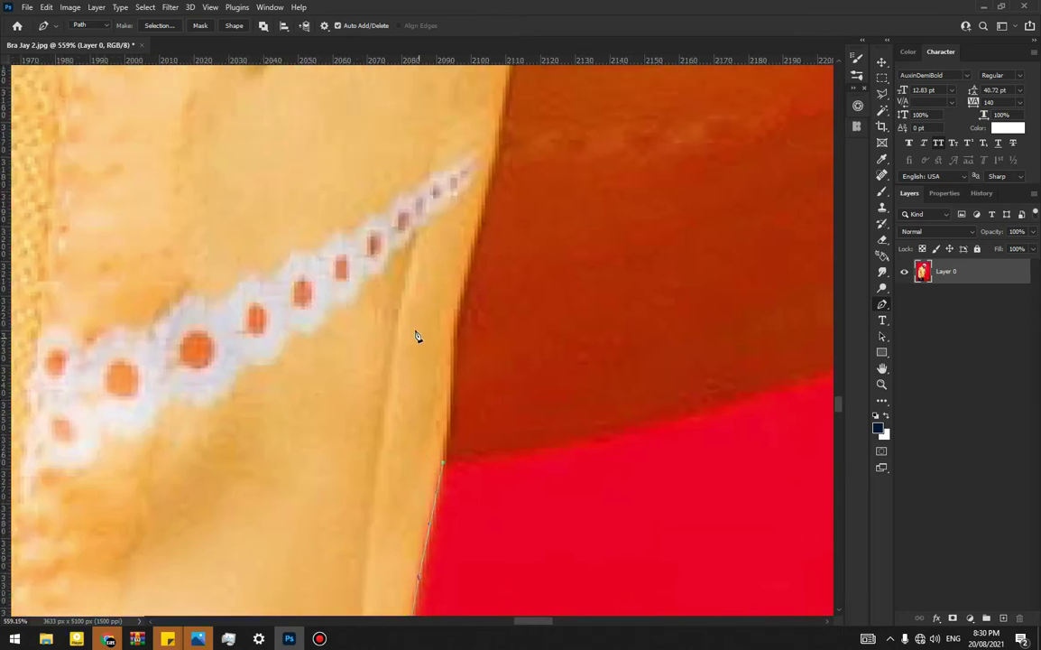
# Trace the shaded underside of the sleeve outward from the jacket's side to its lower curve.
pyautogui.scroll(-6, 413, 323)
pyautogui.scroll(3, 571, 287)
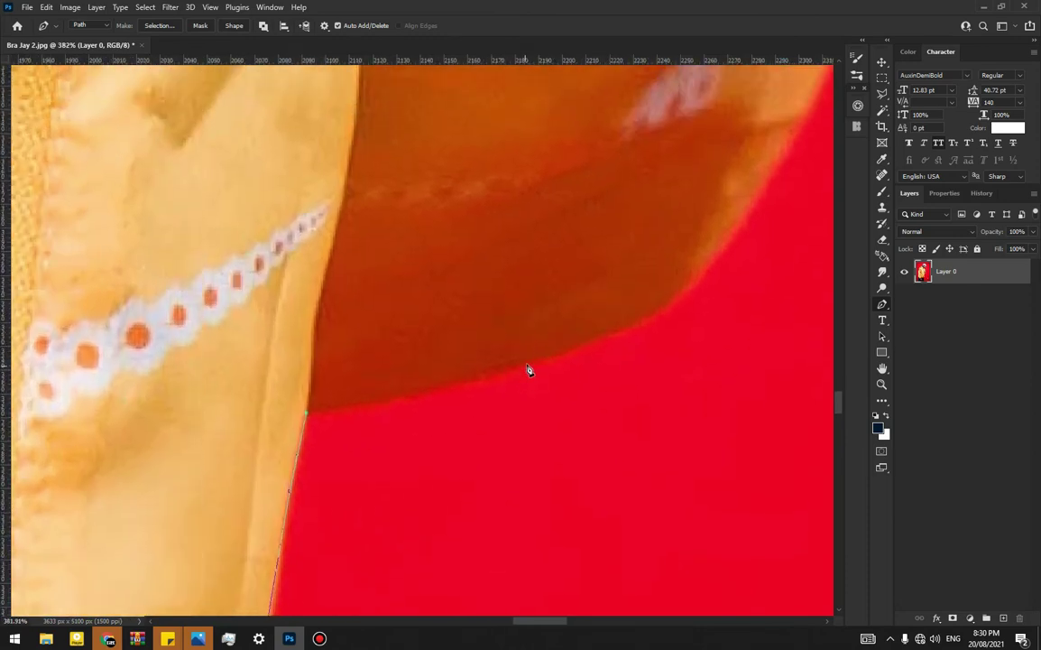
pyautogui.moveTo(425, 390); pyautogui.dragTo(438, 385)
pyautogui.moveTo(572, 348); pyautogui.dragTo(611, 334)
pyautogui.moveTo(712, 284); pyautogui.dragTo(441, 441)
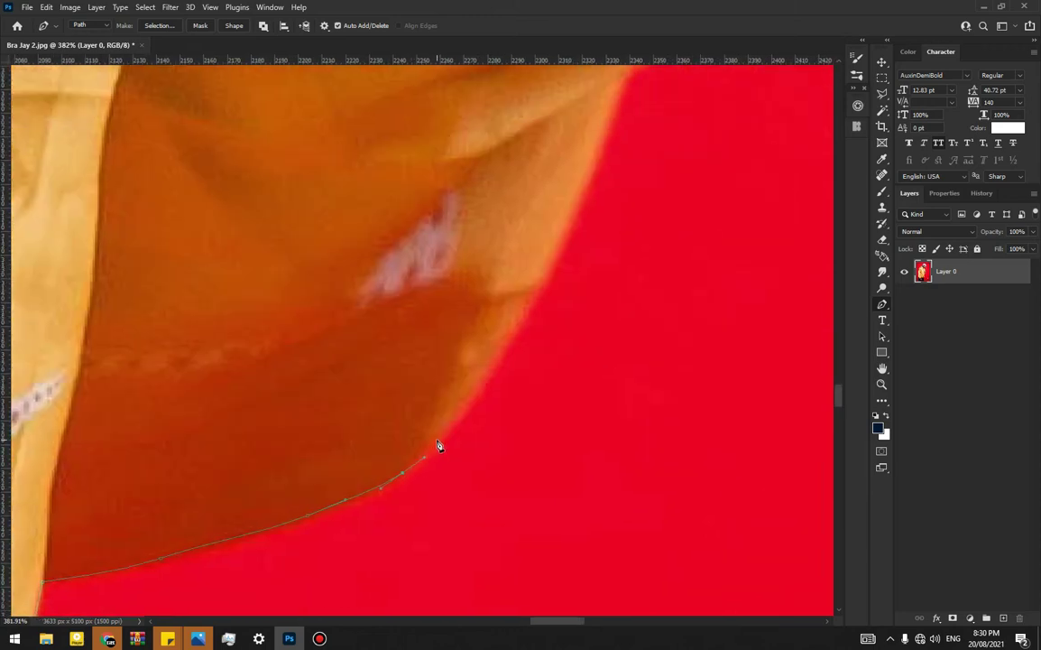
# Carry the path up the sleeve's outer curve and around the notch at the fabric fold.
pyautogui.moveTo(469, 406); pyautogui.dragTo(458, 435)
pyautogui.click(515, 337)
pyautogui.click(548, 265)
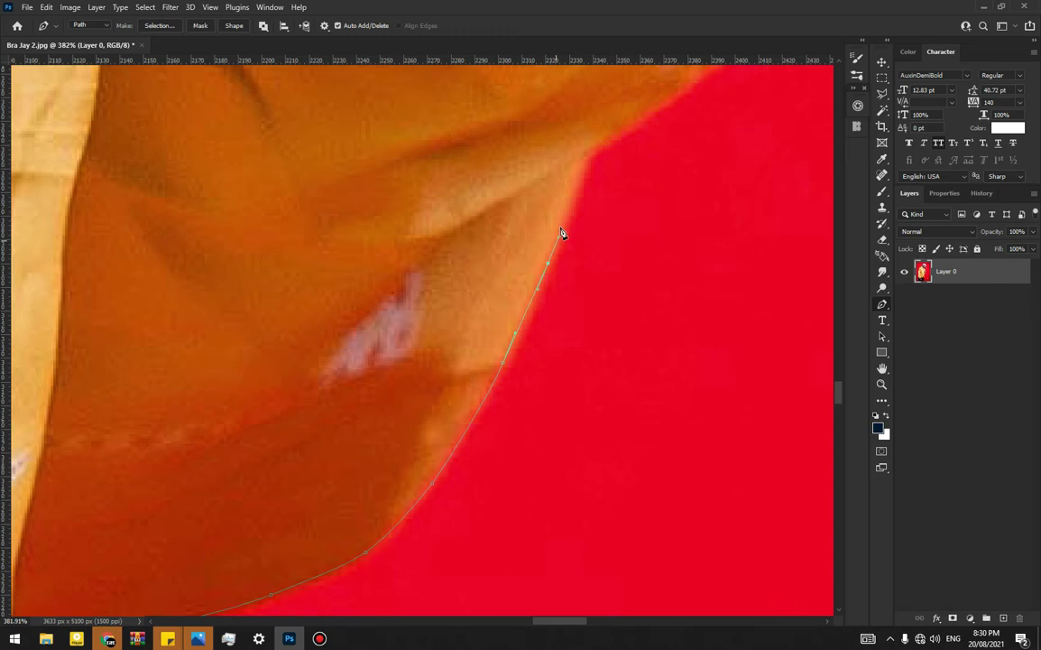
pyautogui.moveTo(519, 333); pyautogui.dragTo(503, 414)
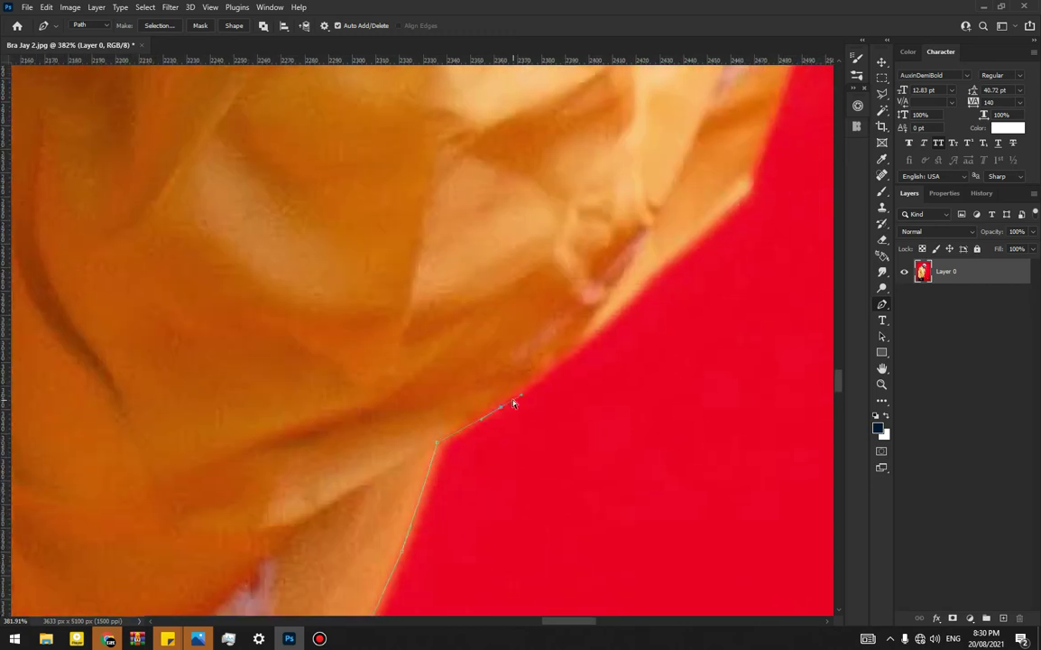
# Trace the sleeve's slanted edge from the fold notch to the protruding corner below the cuff's lace patch.
pyautogui.click(533, 386)
pyautogui.click(606, 319)
pyautogui.click(650, 275)
pyautogui.click(686, 248)
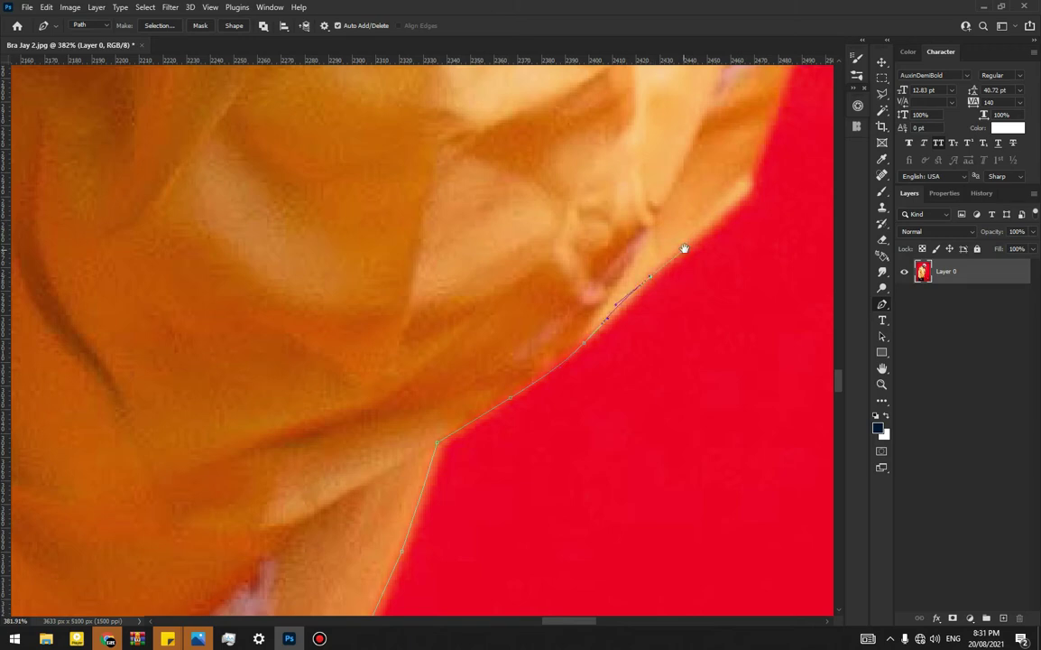
pyautogui.hscroll(3, 602, 328)
pyautogui.scroll(3, 602, 328)
pyautogui.click(569, 348)
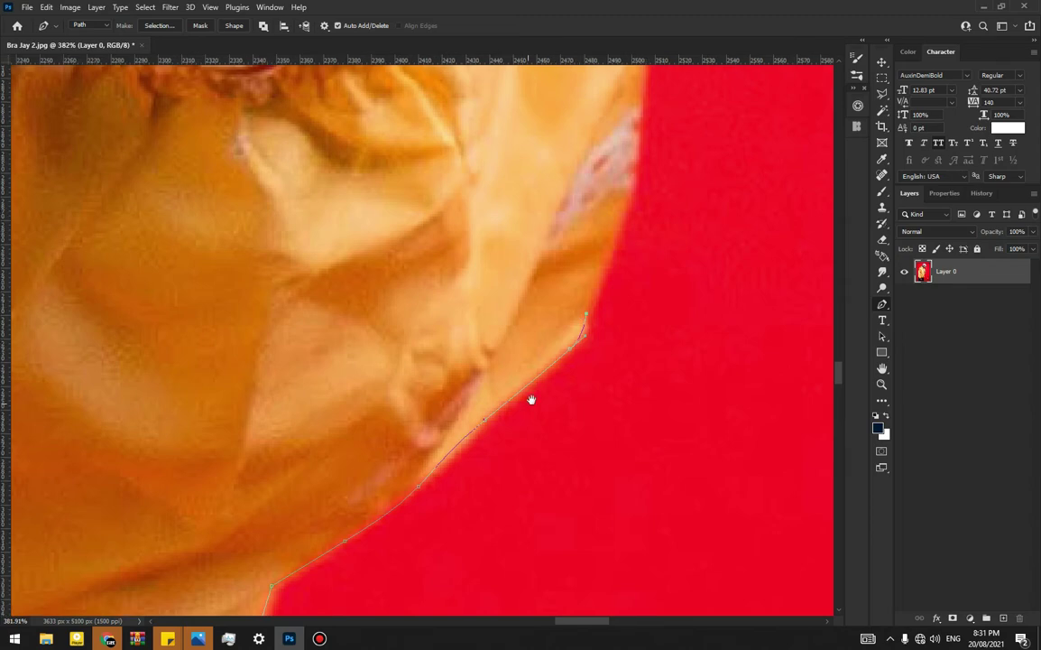
# Trace the sleeve end upward past its lace patch and around the bulge beside the bracelet.
pyautogui.scroll(3, 530, 399)
pyautogui.hscroll(2, 530, 400)
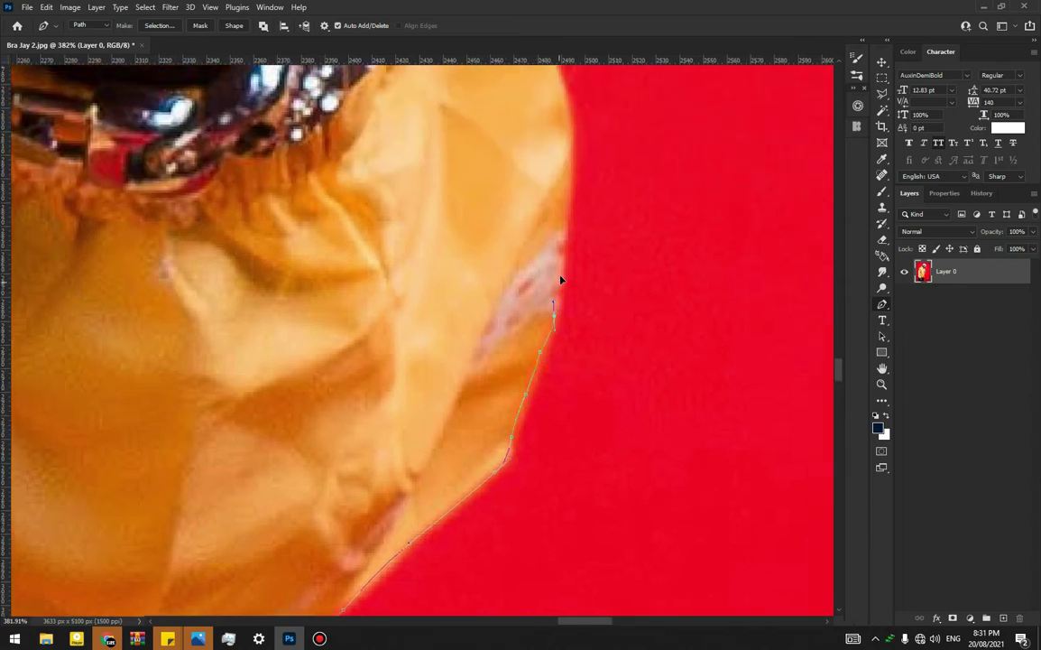
pyautogui.click(561, 242)
pyautogui.click(566, 213)
pyautogui.scroll(4, 567, 185)
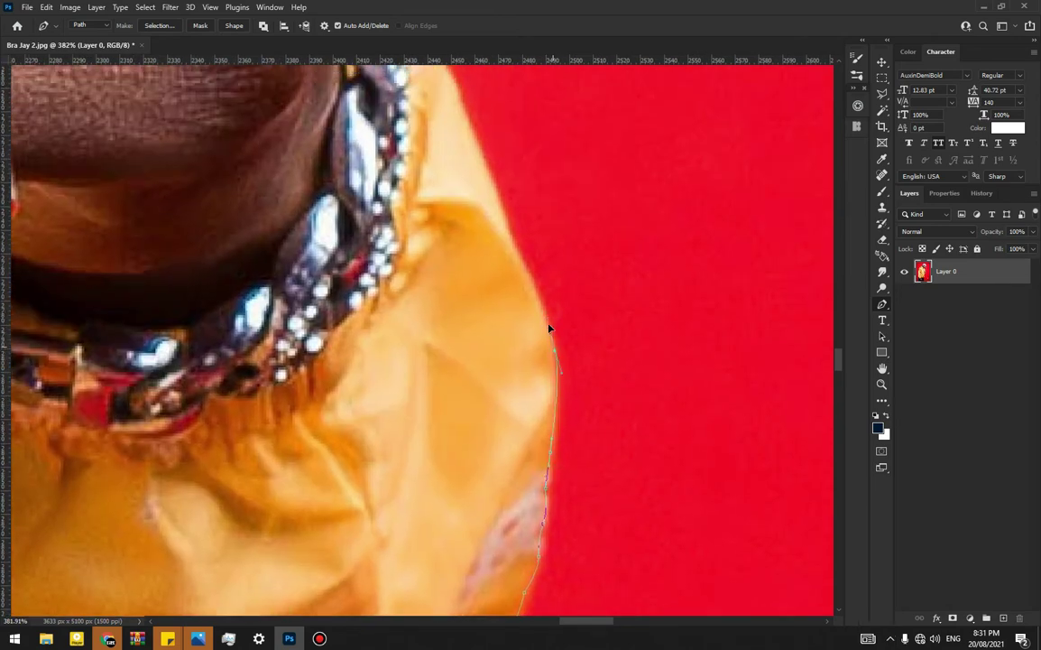
# Continue the path along the sleeve's last slanted edge up to the beaded bracelet.
pyautogui.scroll(2, 550, 338)
pyautogui.scroll(2, 587, 483)
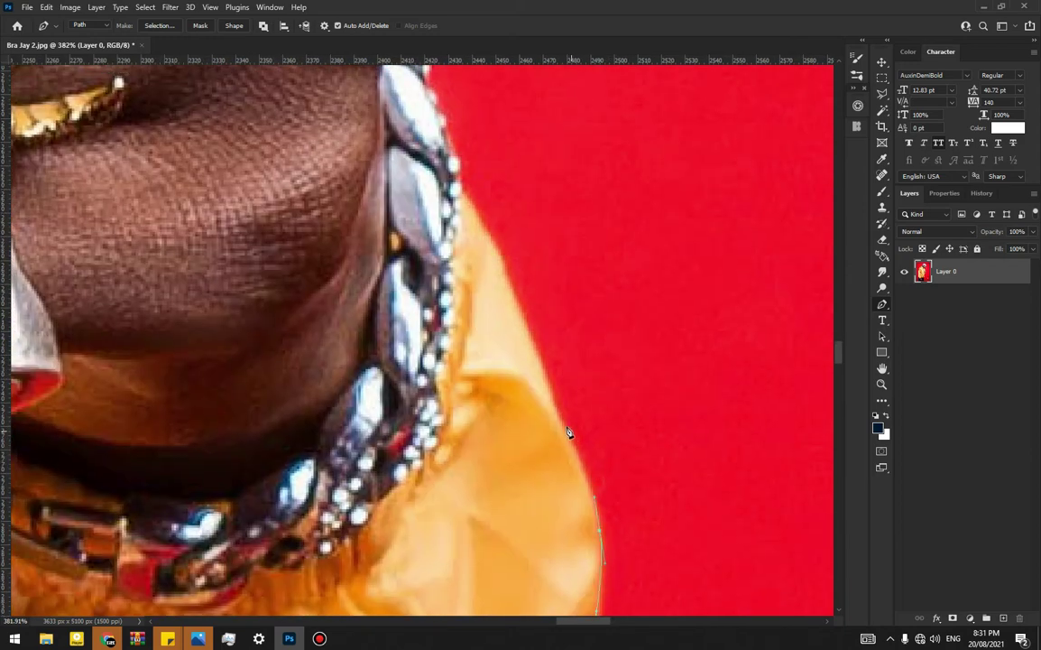
pyautogui.scroll(3, 579, 526)
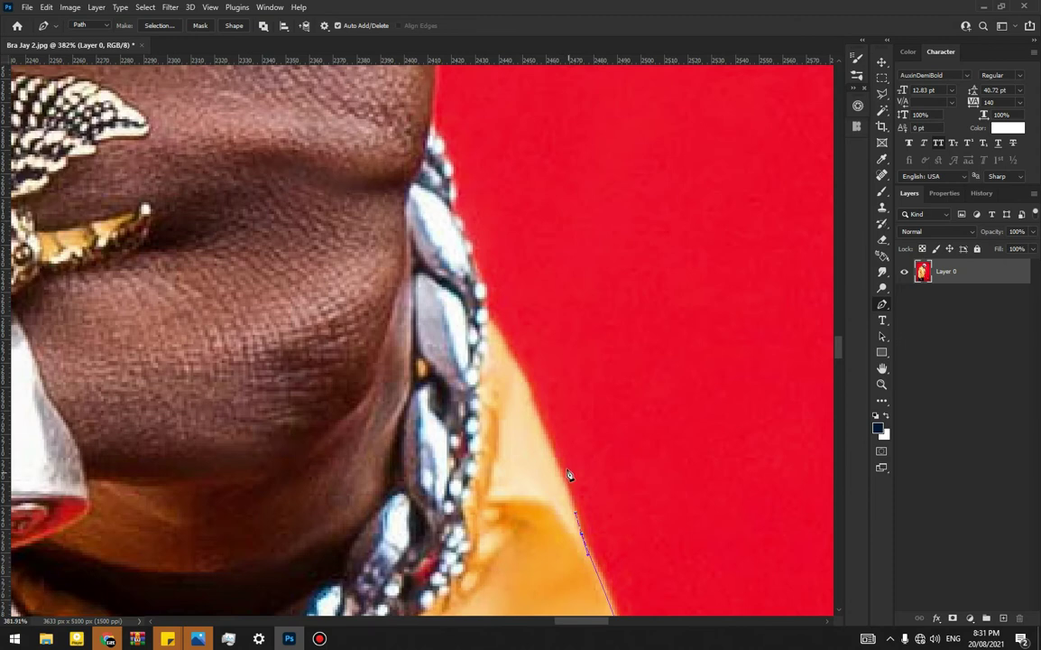
pyautogui.click(543, 421)
pyautogui.click(540, 422)
# Follow the bracelet's beaded outer edge with closely spaced anchor points up to the wrist.
pyautogui.moveTo(557, 410); pyautogui.dragTo(593, 445)
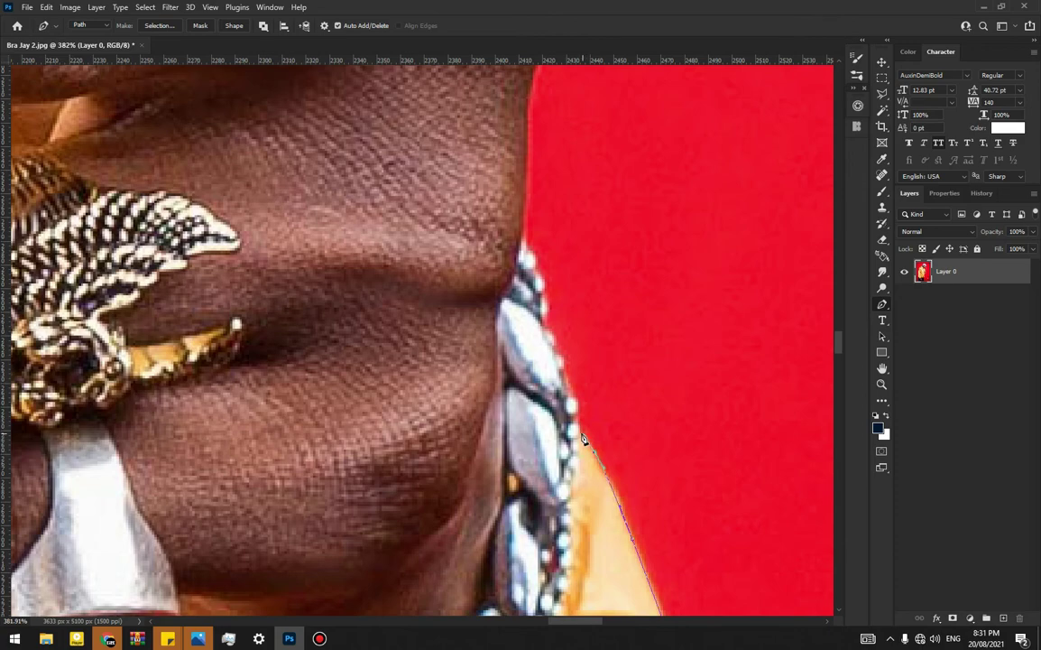
pyautogui.scroll(3, 583, 433)
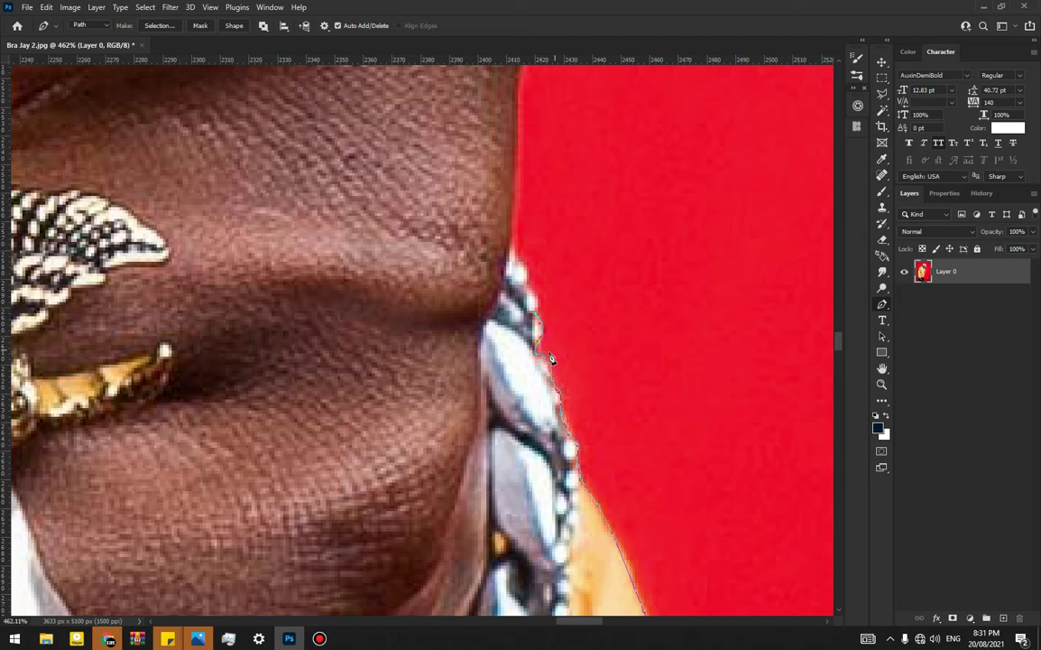
pyautogui.moveTo(501, 298); pyautogui.dragTo(532, 404)
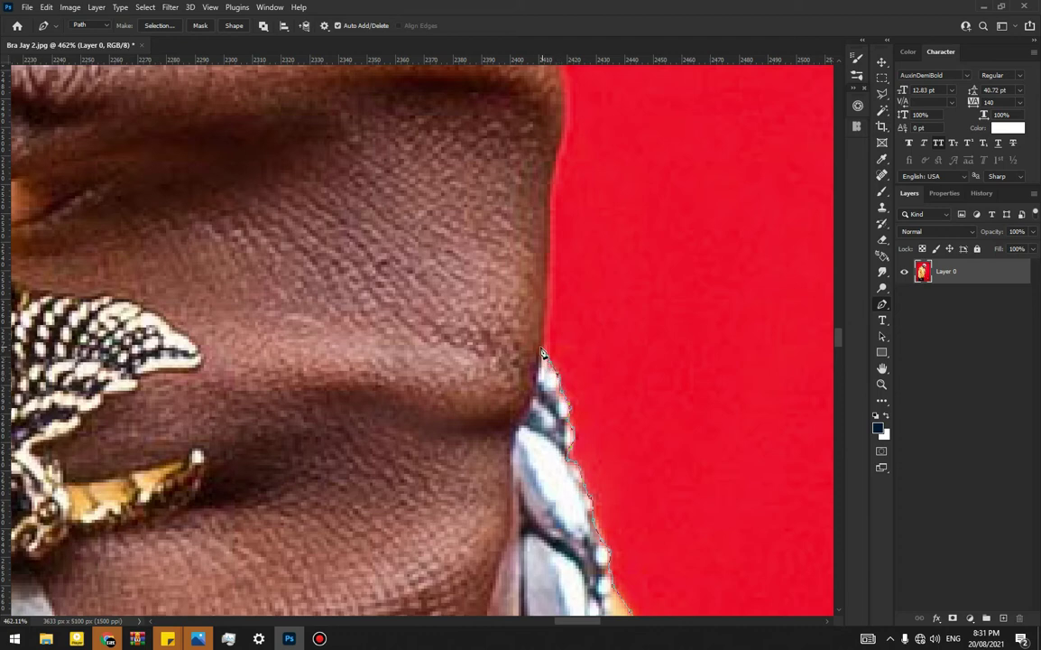
# Trace the skin edge from the bracelet up the wrist and around its bulge to the next crease of the hand.
pyautogui.scroll(2, 559, 361)
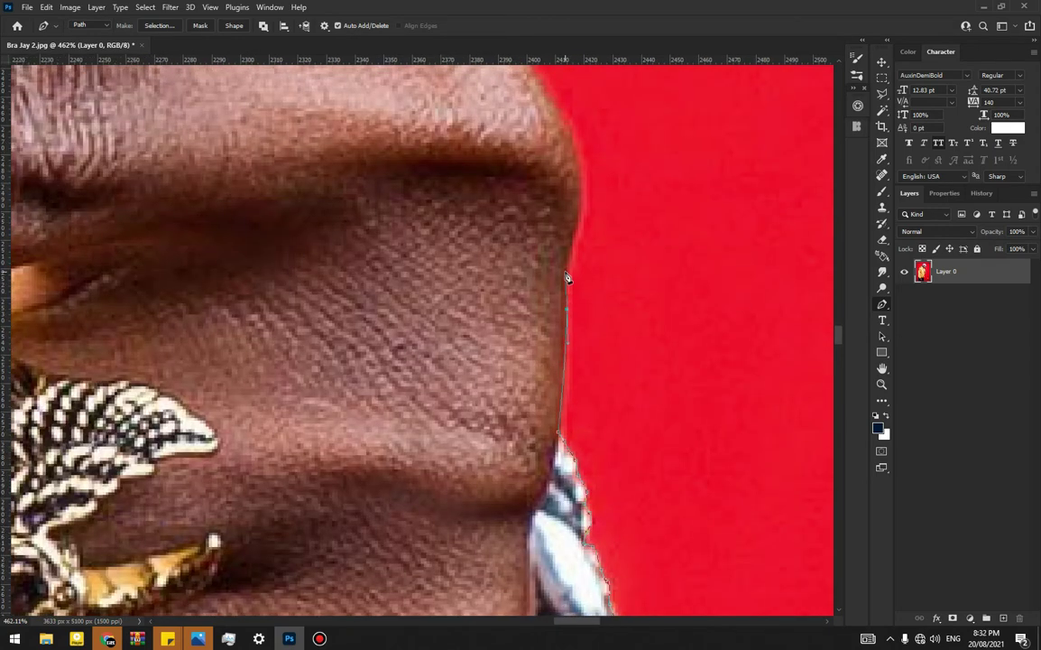
pyautogui.scroll(3, 576, 308)
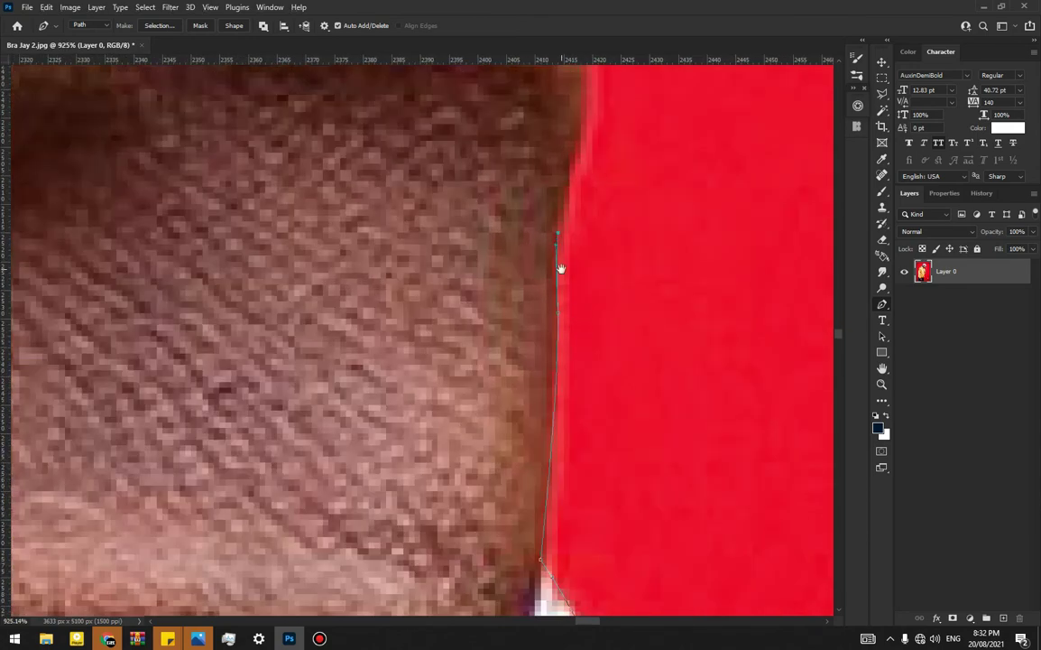
pyautogui.moveTo(560, 269); pyautogui.dragTo(553, 560)
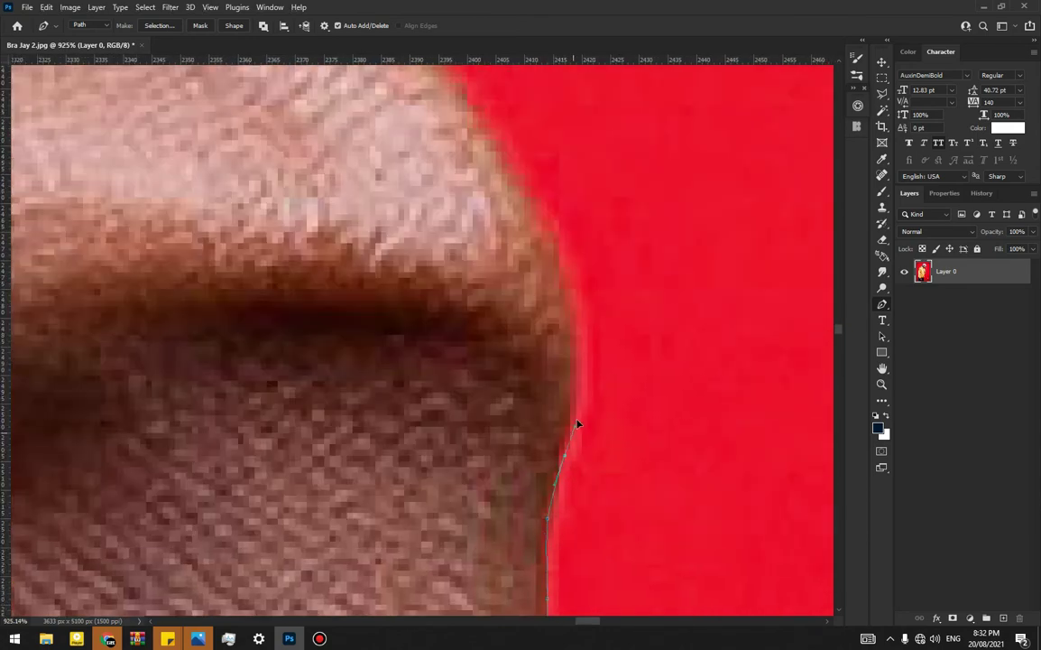
pyautogui.moveTo(565, 278); pyautogui.dragTo(627, 472)
pyautogui.click(511, 283)
pyautogui.moveTo(491, 249); pyautogui.dragTo(623, 506)
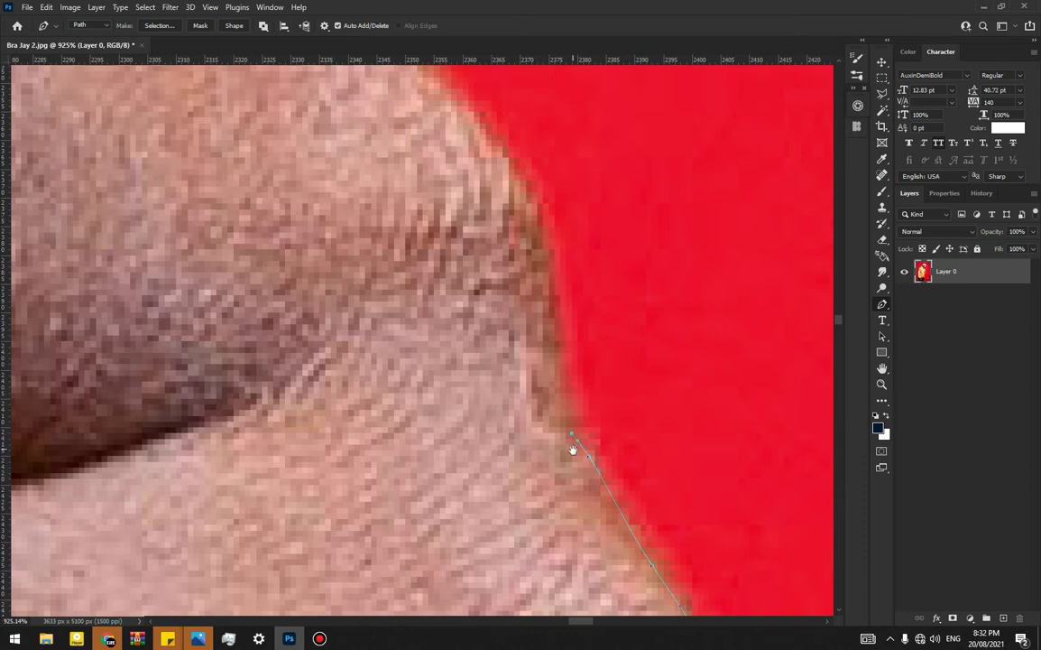
# Trace the rounded edge of the hand from the crease to the point where it meets the jacket.
pyautogui.scroll(-3, 569, 448)
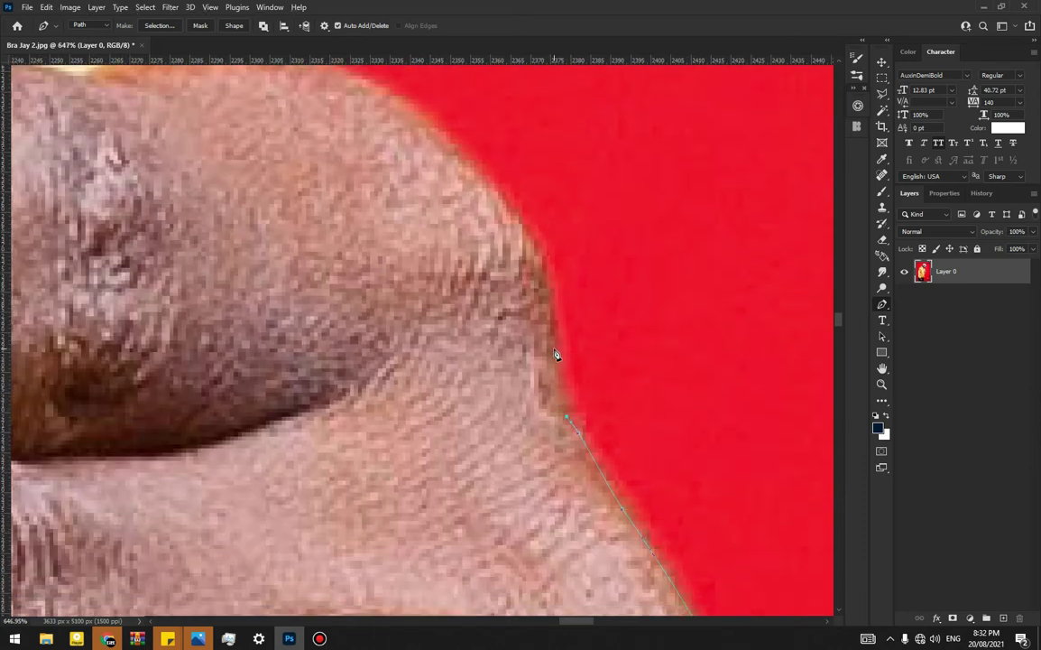
pyautogui.scroll(2, 546, 316)
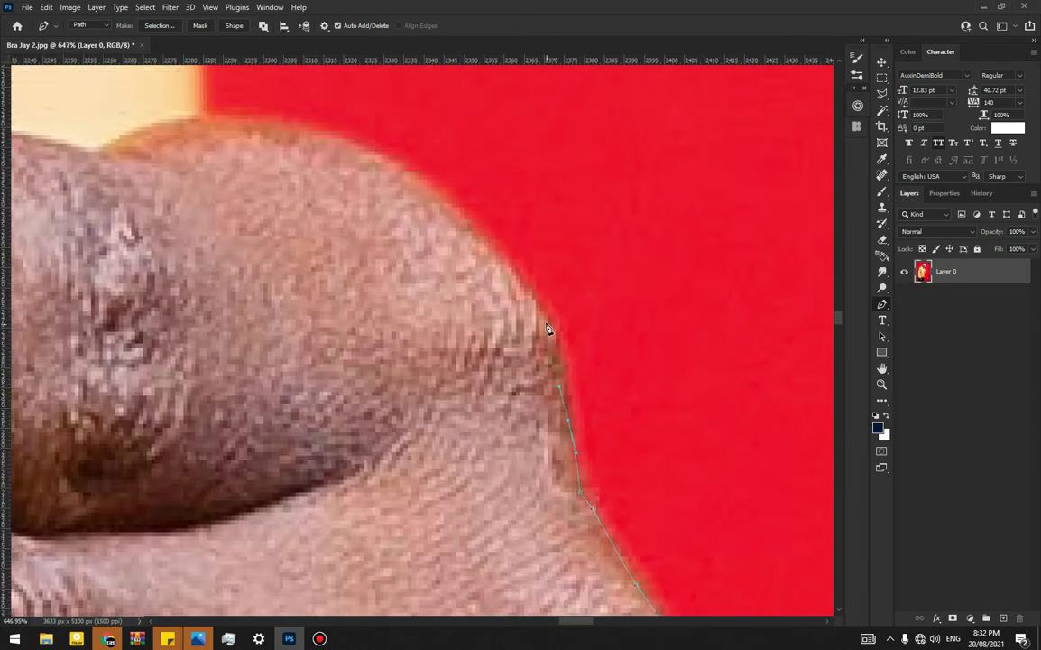
pyautogui.click(427, 199)
pyautogui.click(360, 149)
pyautogui.scroll(4, 542, 275)
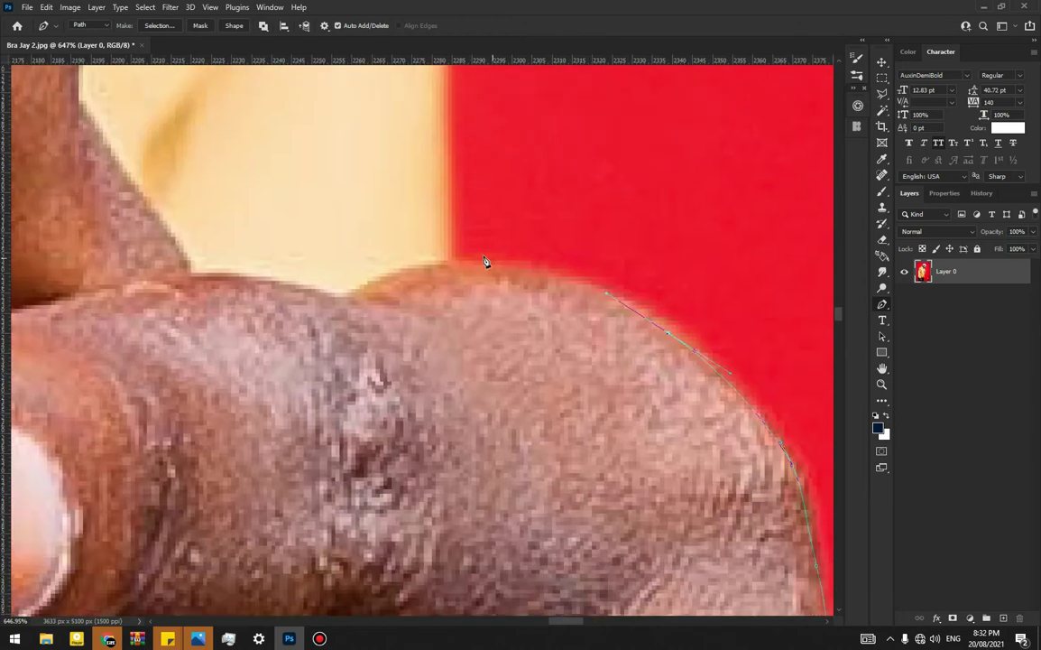
pyautogui.moveTo(457, 267); pyautogui.dragTo(368, 274)
# Trace the jacket's outer edge upward from the hand, past the small fold beside the raised finger.
pyautogui.scroll(6, 464, 472)
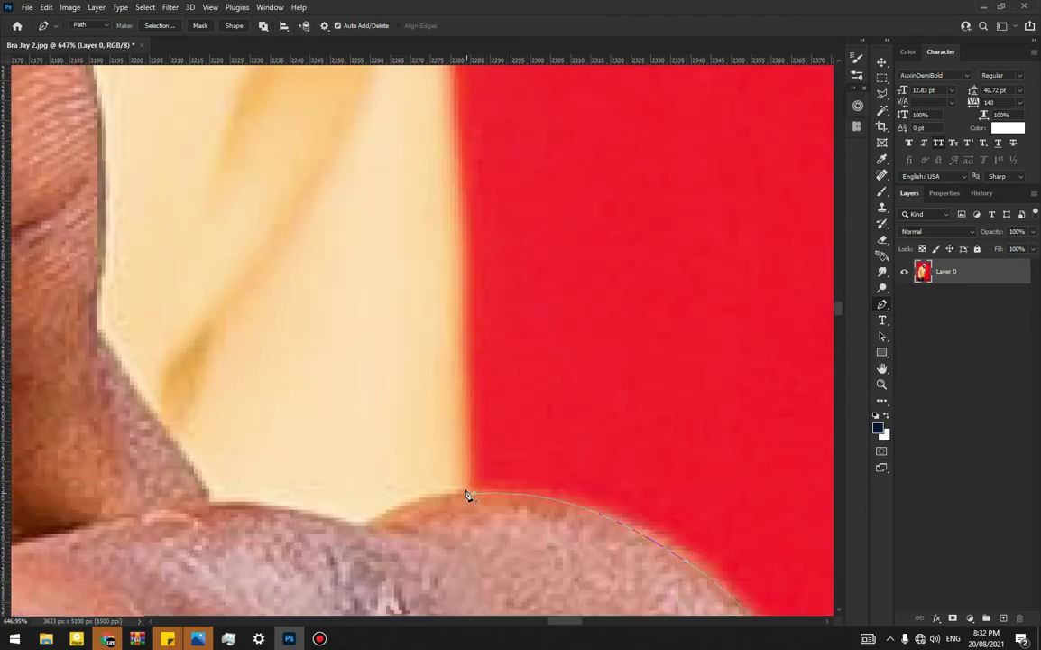
pyautogui.scroll(-5, 466, 494)
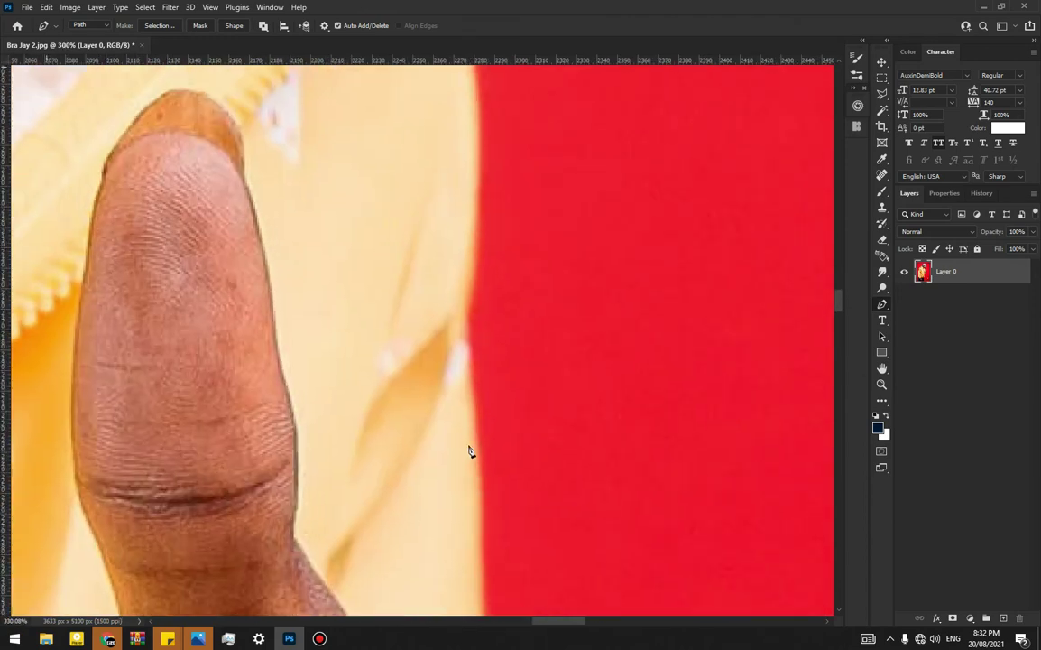
pyautogui.scroll(2, 469, 451)
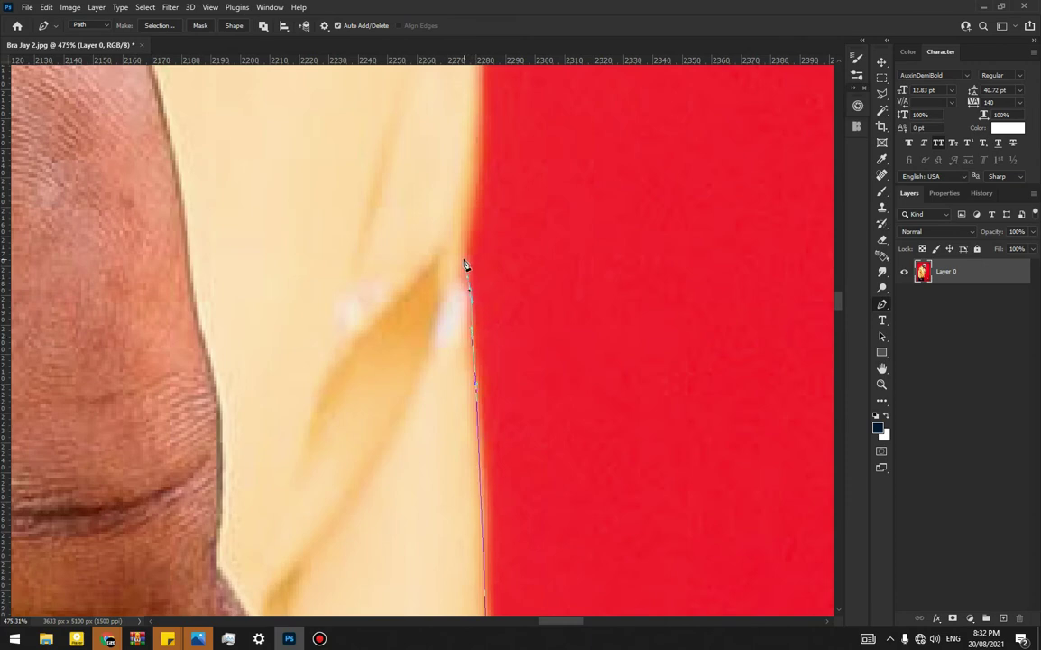
pyautogui.moveTo(467, 259); pyautogui.dragTo(456, 408)
pyautogui.moveTo(478, 302); pyautogui.dragTo(500, 405)
pyautogui.moveTo(499, 316); pyautogui.dragTo(496, 260)
# Extend the path up to the jacket's yellow trim and around the trim's protruding end.
pyautogui.moveTo(488, 221); pyautogui.dragTo(519, 353)
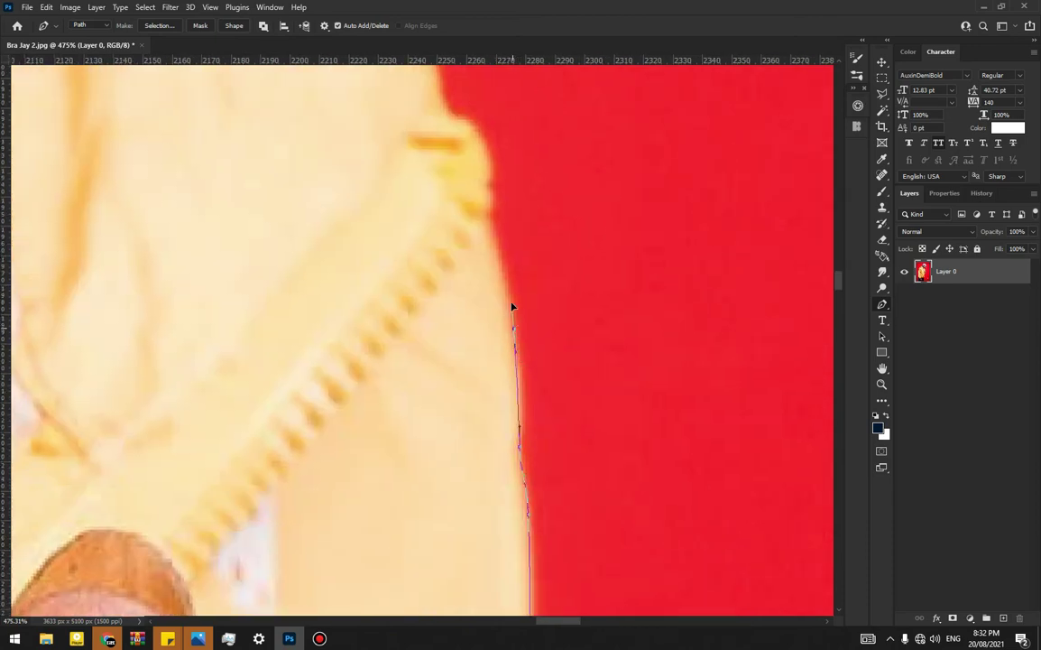
pyautogui.click(488, 209)
pyautogui.moveTo(439, 86); pyautogui.dragTo(529, 374)
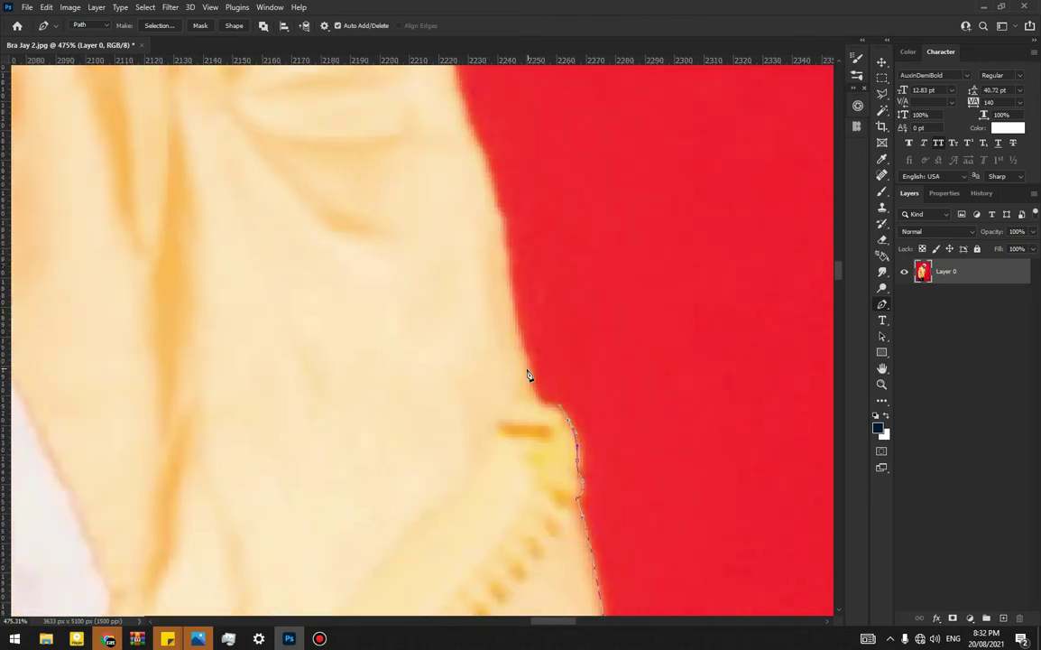
# Trace the jacket's outer edge upward from the yellow trim to the pale bend below the orange-shaded collar.
pyautogui.click(533, 391)
pyautogui.moveTo(511, 291); pyautogui.dragTo(539, 404)
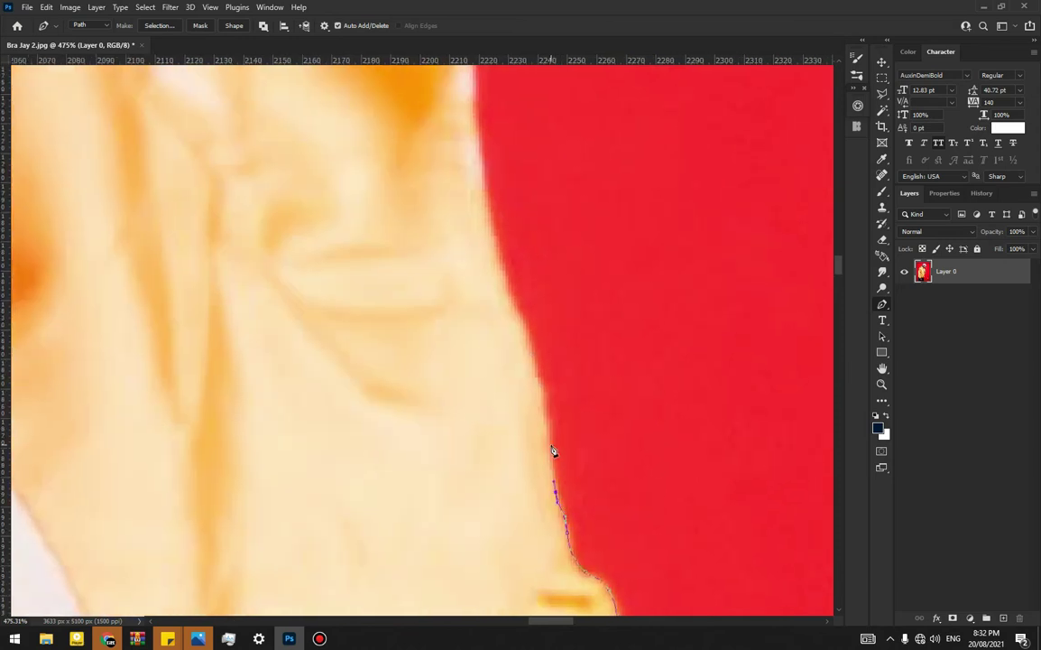
pyautogui.click(537, 374)
pyautogui.click(505, 279)
pyautogui.click(485, 214)
pyautogui.moveTo(483, 168); pyautogui.dragTo(523, 448)
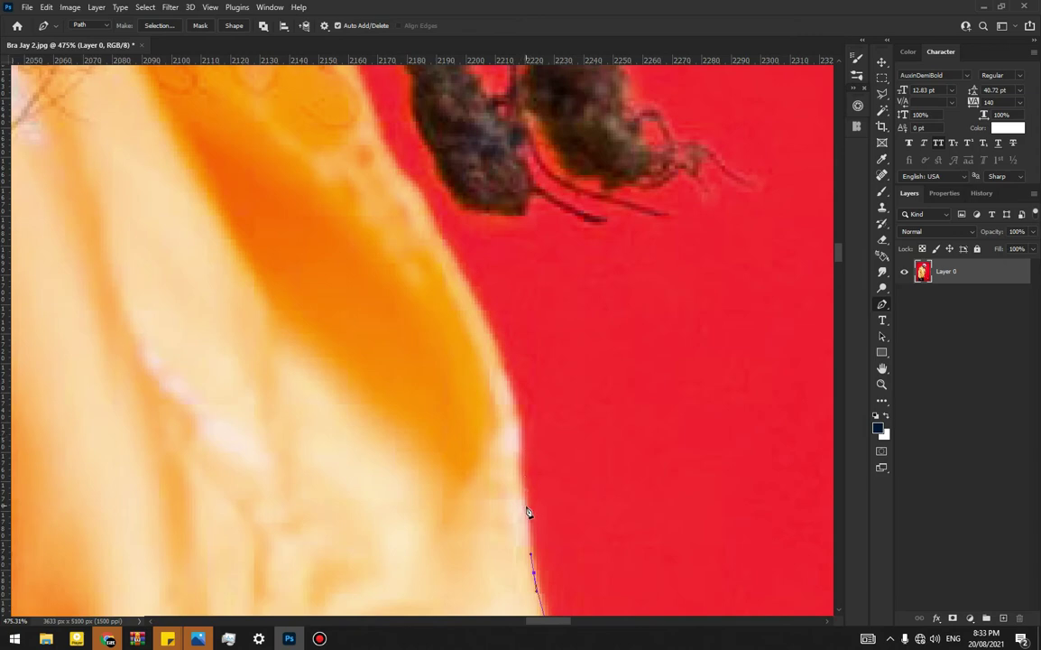
# Continue the path up the curved orange edge of the collar to the point where it meets the beard.
pyautogui.click(521, 480)
pyautogui.click(522, 424)
pyautogui.click(503, 365)
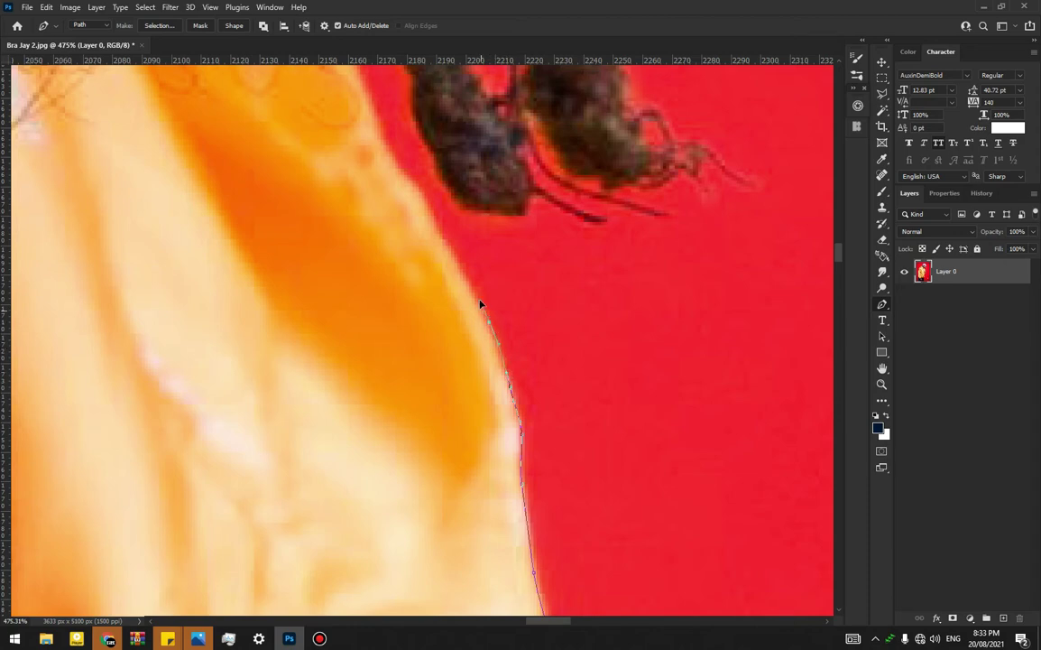
pyautogui.scroll(3, 505, 465)
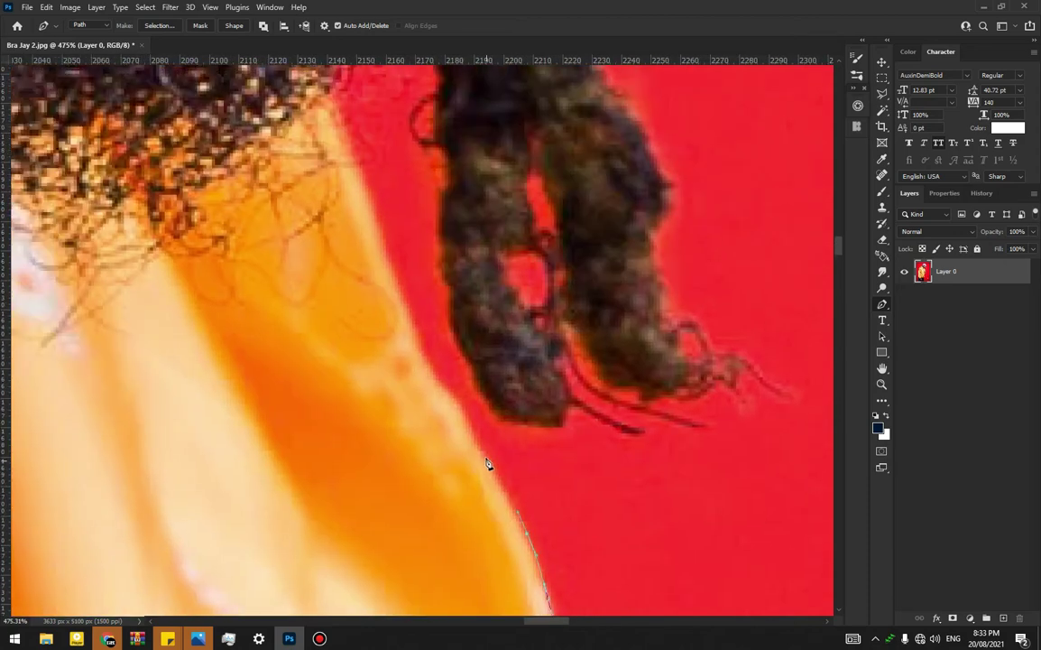
pyautogui.click(450, 391)
pyautogui.scroll(5, 437, 406)
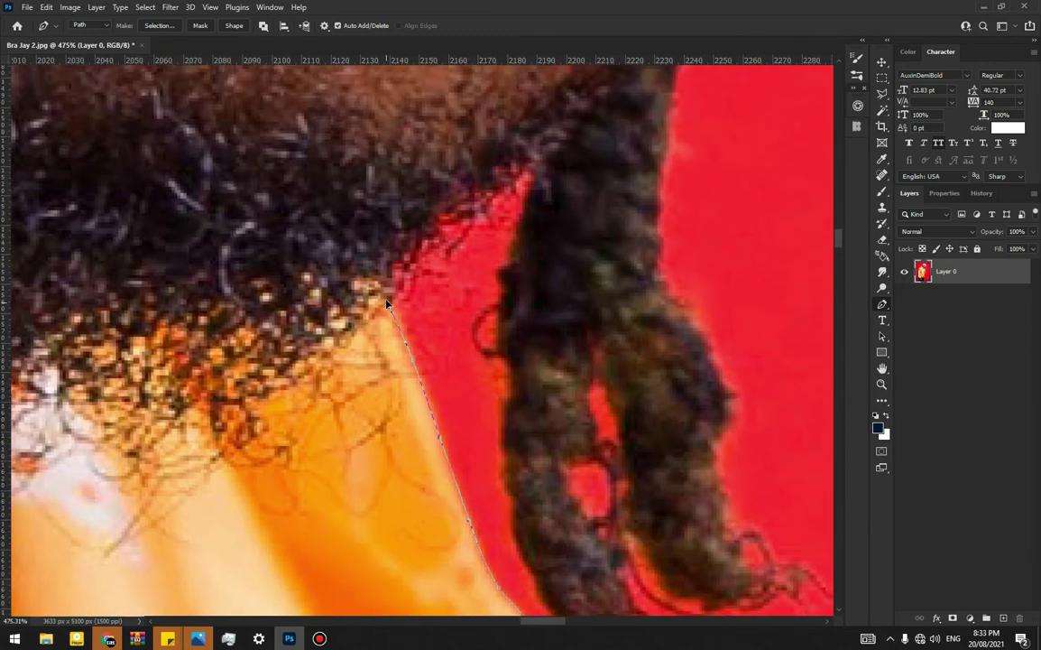
pyautogui.scroll(-1, 393, 267)
# Trace the lower edge of the beard from the collar to the corner where the hanging dark lock begins.
pyautogui.moveTo(445, 236); pyautogui.dragTo(520, 365)
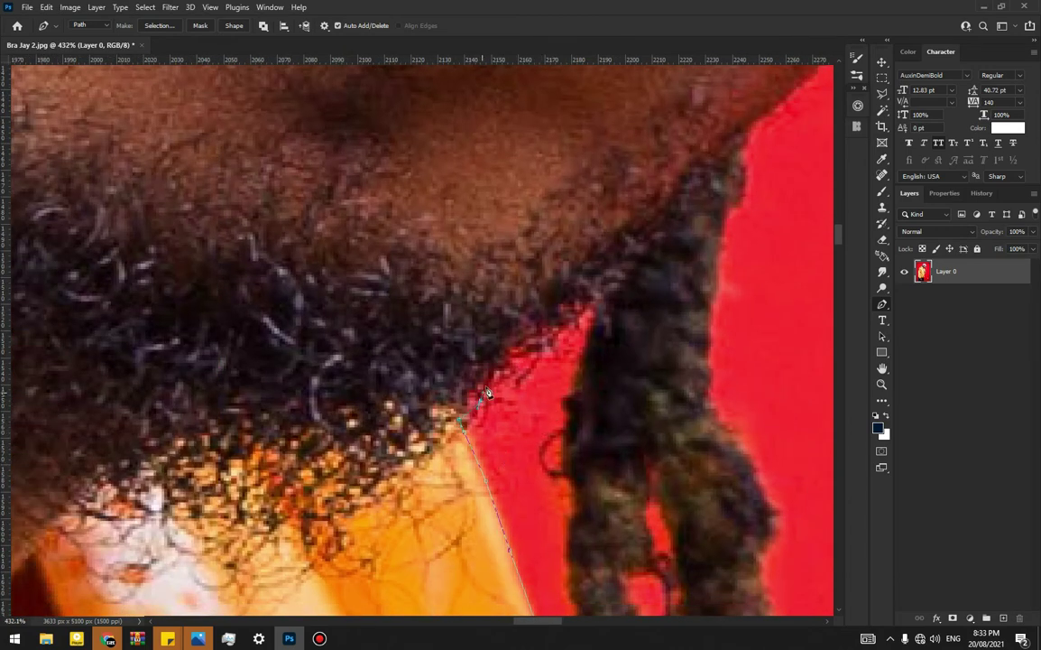
pyautogui.moveTo(495, 365); pyautogui.dragTo(553, 331)
pyautogui.click(588, 306)
# Trace the beard-side edge of the first dark lock downward to its rounded tip.
pyautogui.moveTo(577, 372); pyautogui.dragTo(518, 271)
pyautogui.click(507, 289)
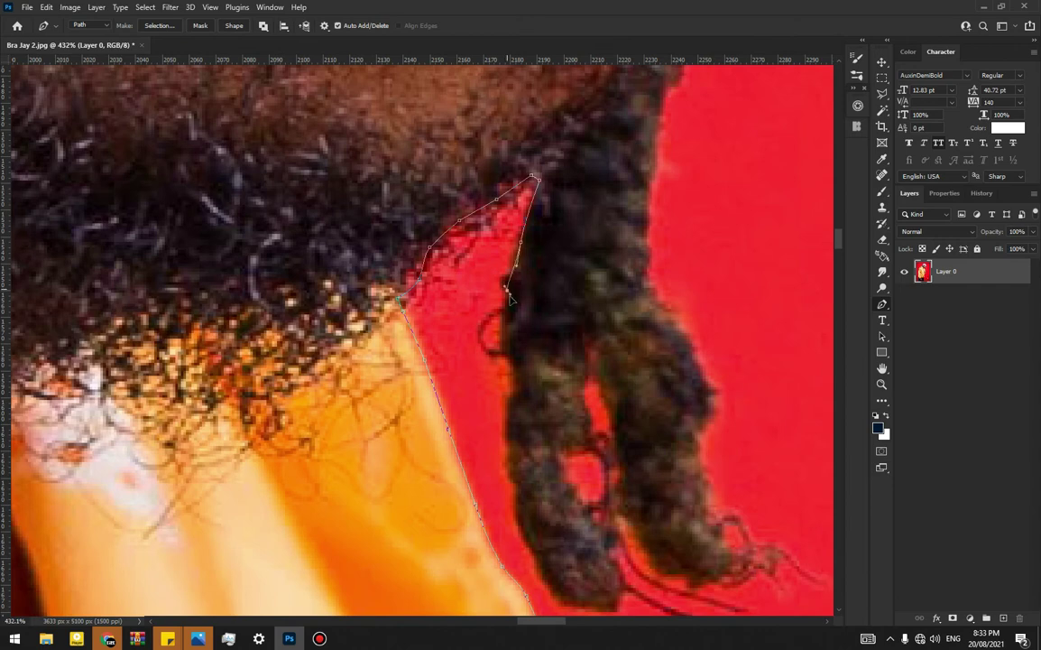
pyautogui.click(505, 341)
pyautogui.click(516, 379)
pyautogui.click(511, 451)
pyautogui.moveTo(516, 477); pyautogui.dragTo(425, 297)
pyautogui.click(437, 356)
pyautogui.click(451, 390)
pyautogui.click(480, 433)
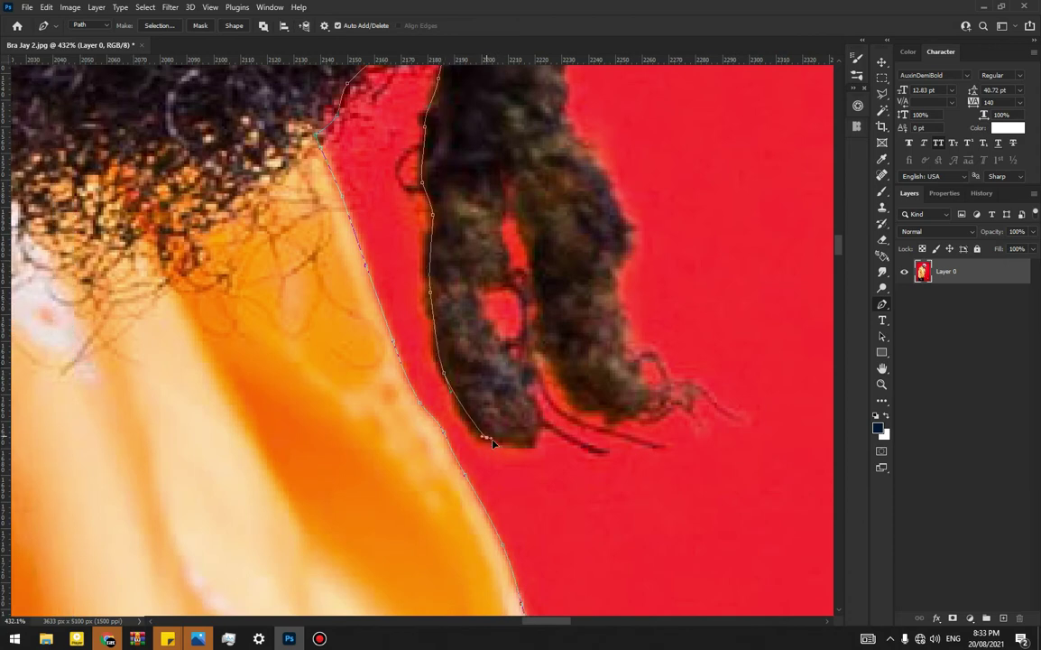
# Trace around the first lock's tip and up its other side to the top of the gap between the two locks.
pyautogui.click(496, 442)
pyautogui.click(535, 418)
pyautogui.click(525, 384)
pyautogui.scroll(-2, 505, 379)
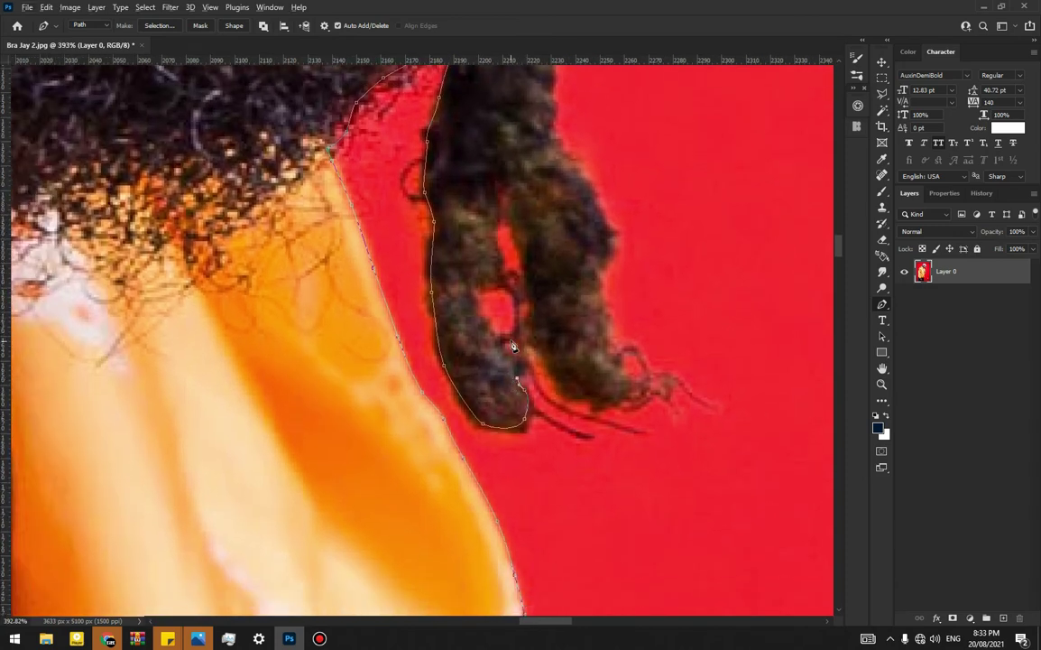
pyautogui.scroll(1, 512, 347)
pyautogui.click(502, 354)
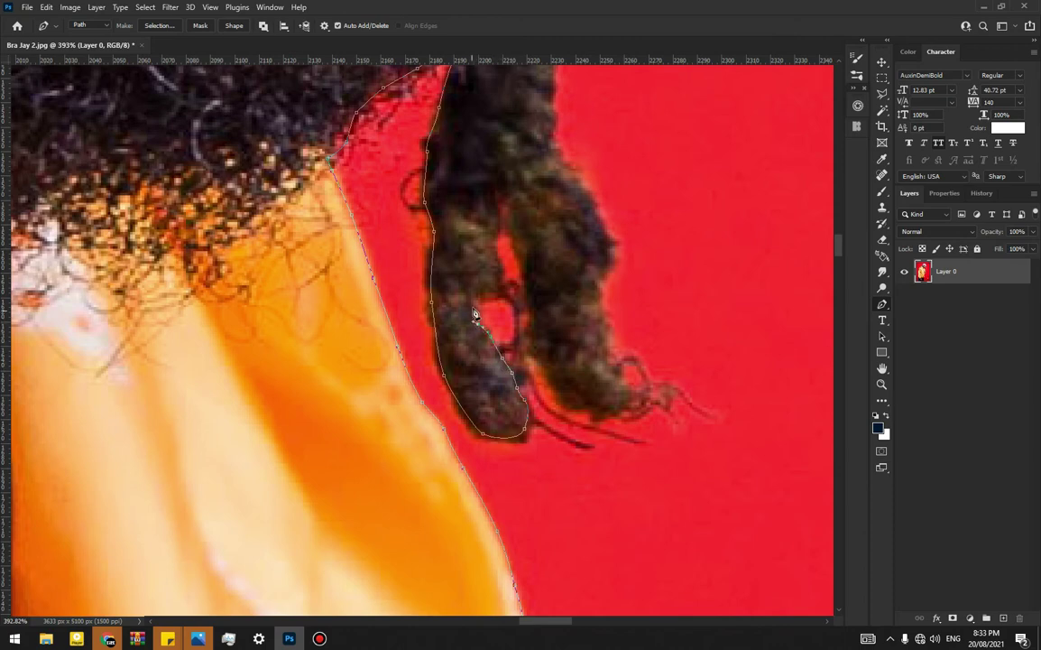
pyautogui.moveTo(480, 292); pyautogui.dragTo(538, 328)
pyautogui.click(496, 224)
pyautogui.click(510, 224)
# Trace down and around the second dark lock, following its outer edge up to the jawline.
pyautogui.moveTo(545, 369); pyautogui.dragTo(600, 299)
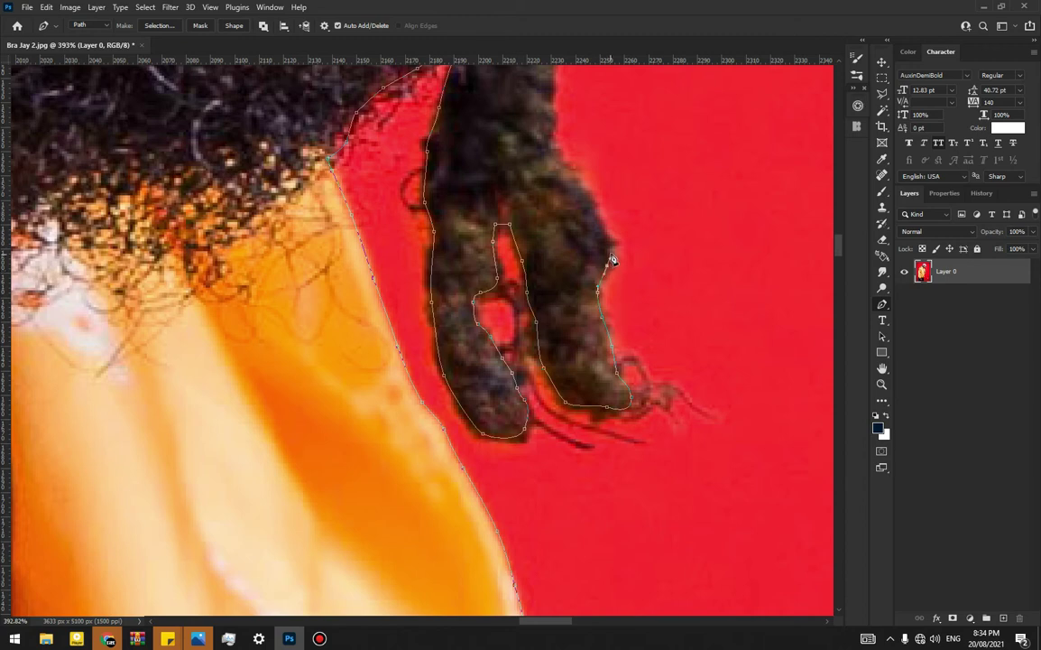
pyautogui.scroll(3, 594, 388)
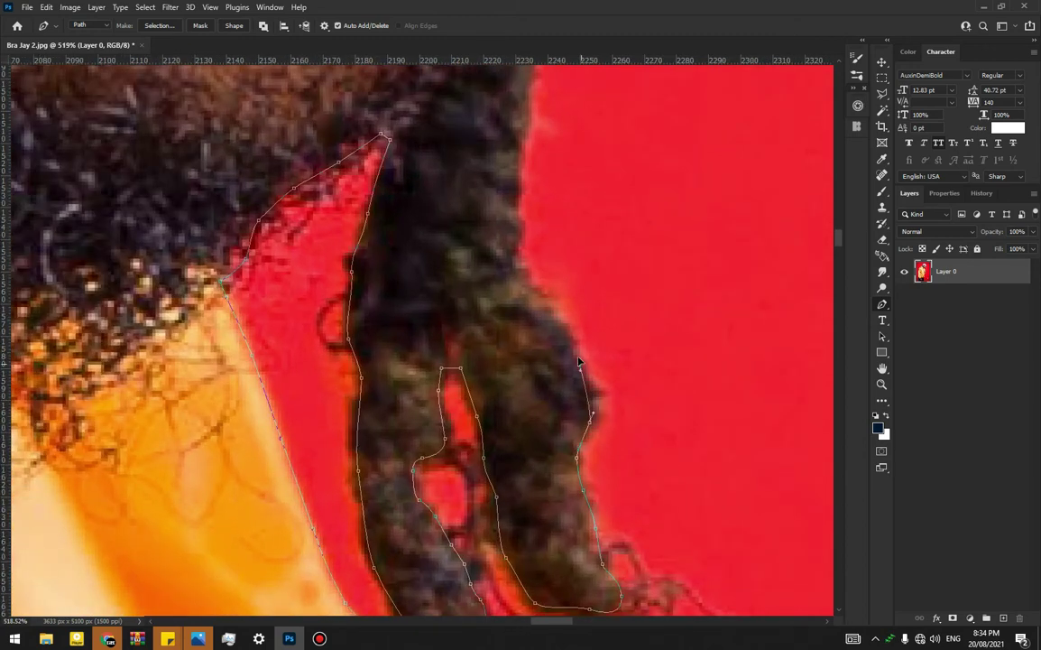
pyautogui.moveTo(541, 305); pyautogui.dragTo(519, 298)
pyautogui.scroll(3, 512, 283)
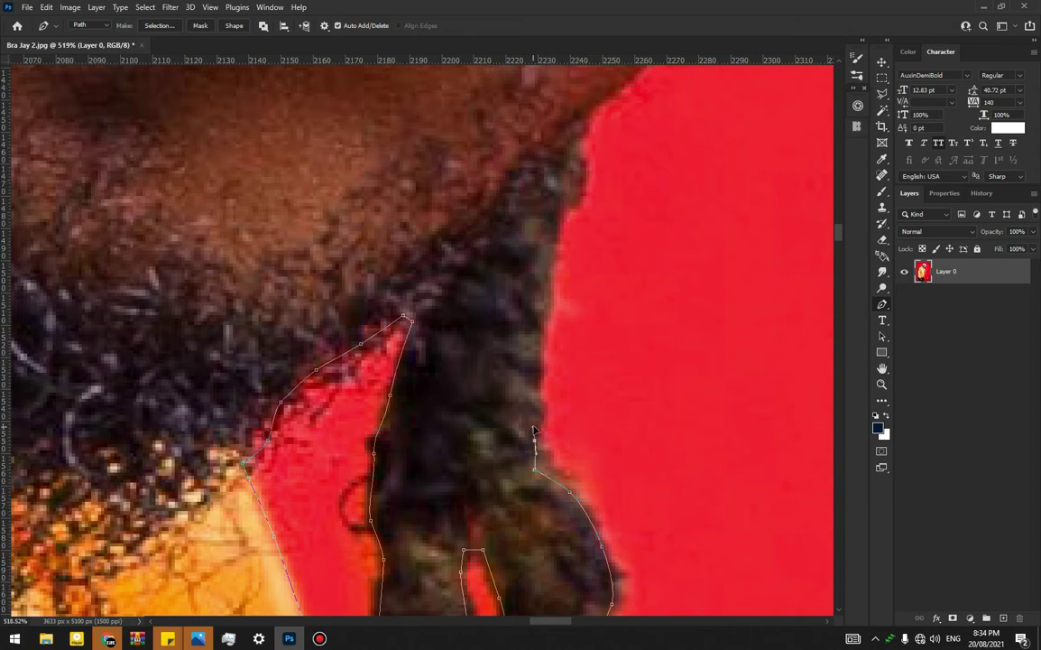
pyautogui.moveTo(540, 401)
pyautogui.mouseDown()
pyautogui.moveTo(553, 244)
pyautogui.moveTo(511, 496)
pyautogui.moveTo(537, 400)
pyautogui.mouseUp()
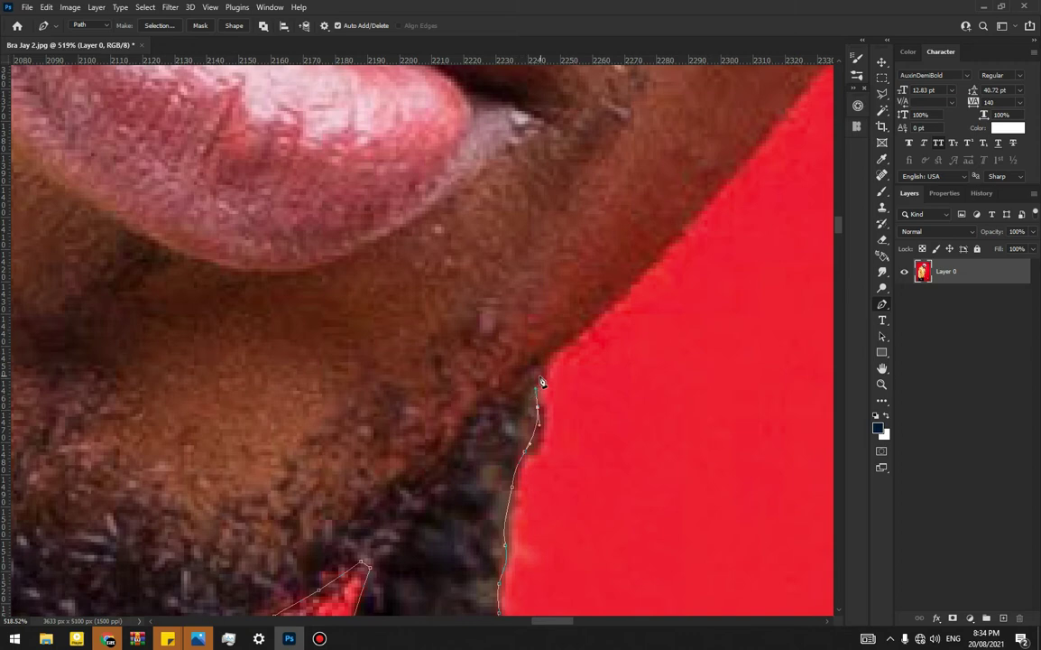
pyautogui.click(543, 358)
# Trace the jaw and cheek edge upward to the corner where it meets the teal and beige lock.
pyautogui.moveTo(686, 227); pyautogui.dragTo(391, 484)
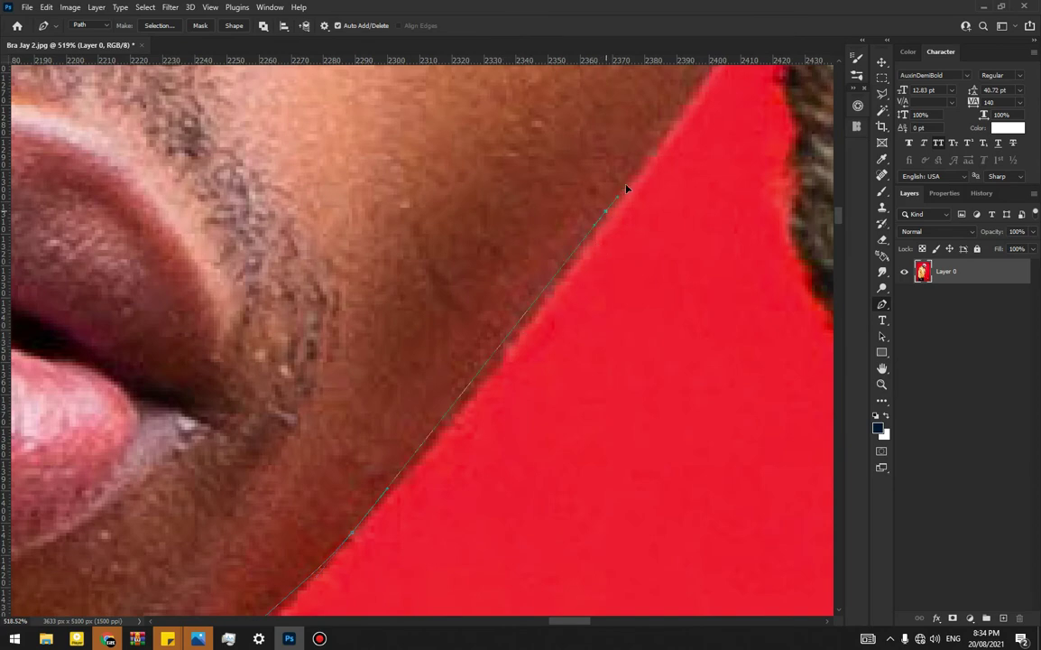
pyautogui.moveTo(663, 136); pyautogui.dragTo(466, 565)
pyautogui.click(542, 448)
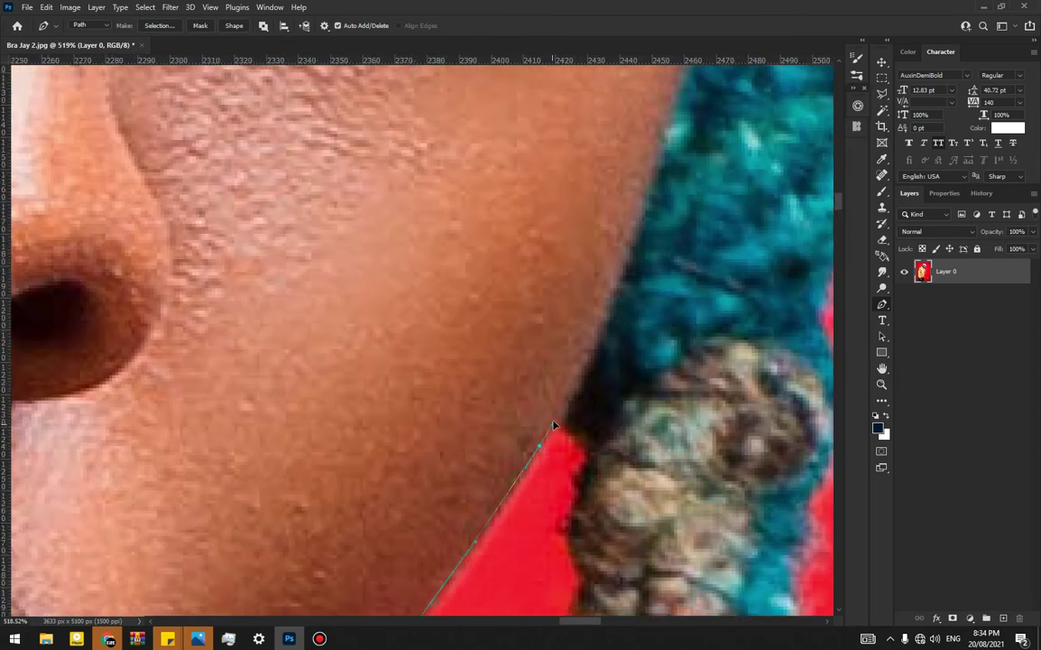
pyautogui.click(558, 418)
# Trace the face-side edge of the teal and beige lock down to the underside of its beige bulge.
pyautogui.moveTo(588, 461); pyautogui.dragTo(556, 310)
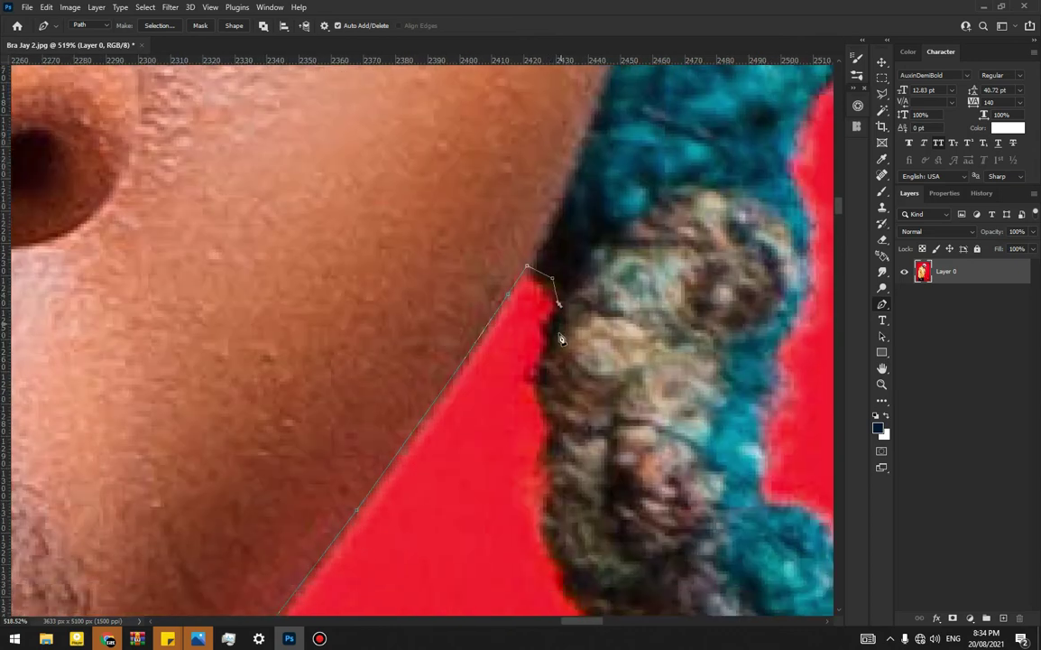
pyautogui.moveTo(548, 349); pyautogui.dragTo(551, 364)
pyautogui.moveTo(557, 433); pyautogui.dragTo(553, 442)
pyautogui.moveTo(552, 483); pyautogui.dragTo(436, 257)
pyautogui.moveTo(442, 317); pyautogui.dragTo(497, 413)
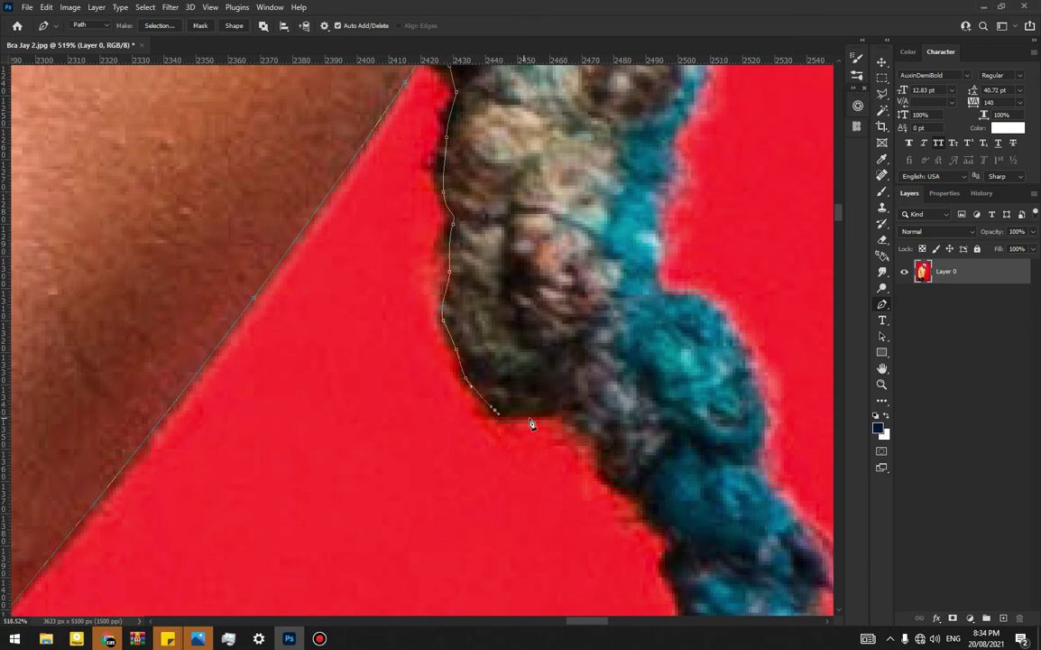
# Extend the path under the beige bulge and down the inner edge of the lock's teal section.
pyautogui.click(536, 412)
pyautogui.moveTo(569, 419); pyautogui.dragTo(600, 438)
pyautogui.moveTo(562, 391); pyautogui.dragTo(463, 244)
pyautogui.moveTo(513, 316); pyautogui.dragTo(528, 368)
pyautogui.moveTo(542, 374); pyautogui.dragTo(445, 217)
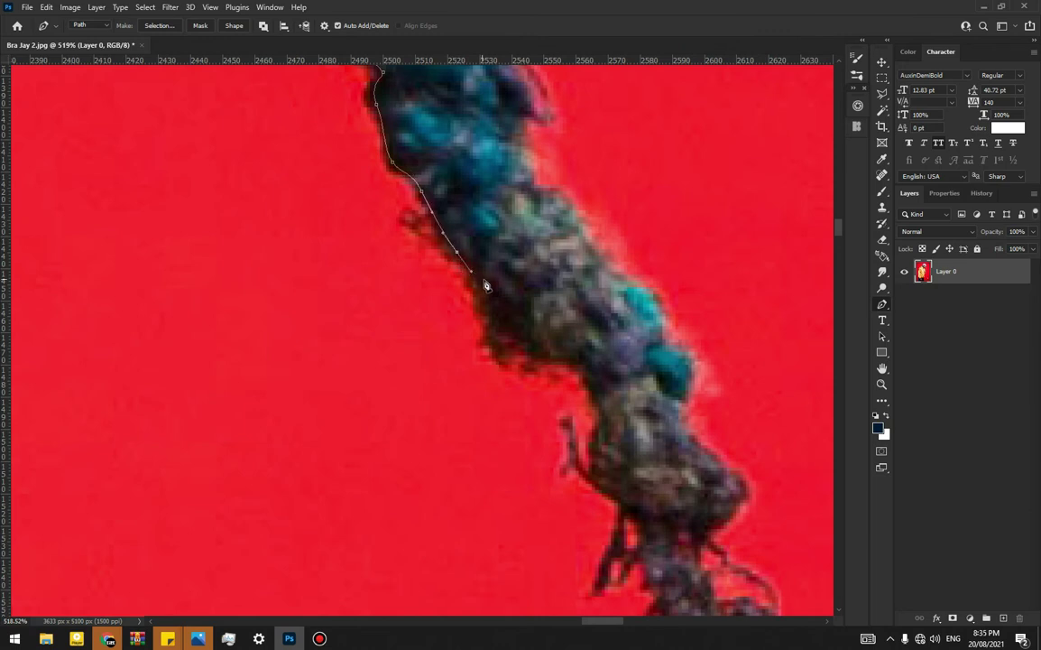
# Trace the inner edge of the lock's lower dark section down and around its tip, leaving out the stray hairs.
pyautogui.moveTo(483, 270); pyautogui.dragTo(491, 299)
pyautogui.moveTo(525, 346); pyautogui.dragTo(558, 366)
pyautogui.moveTo(599, 407); pyautogui.dragTo(595, 485)
pyautogui.moveTo(577, 444); pyautogui.dragTo(510, 281)
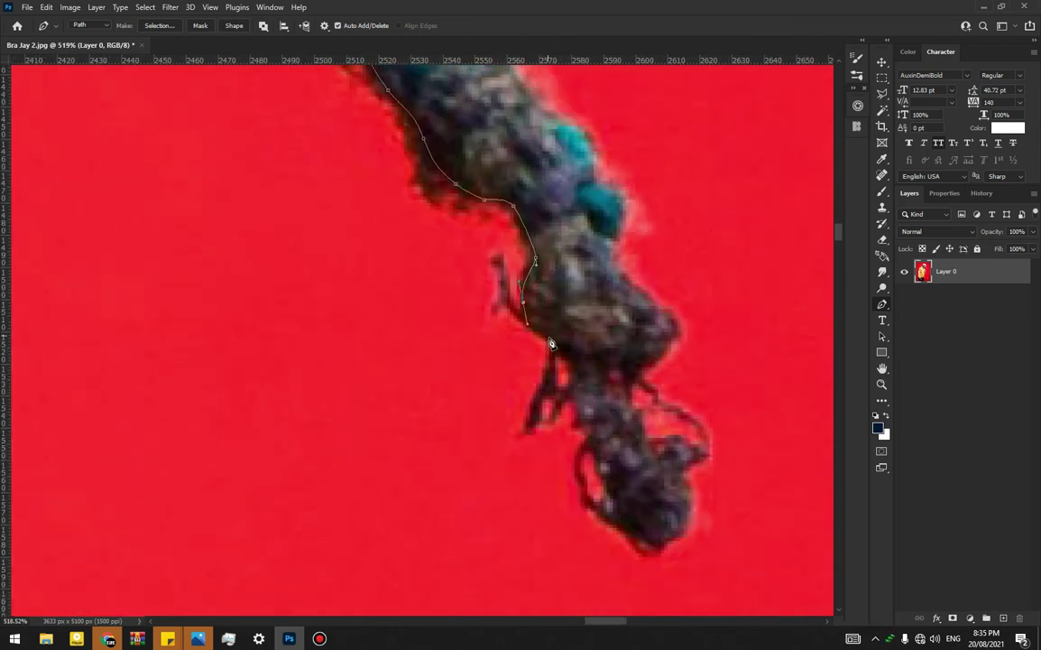
pyautogui.moveTo(562, 343); pyautogui.dragTo(572, 360)
pyautogui.moveTo(594, 440); pyautogui.dragTo(686, 515)
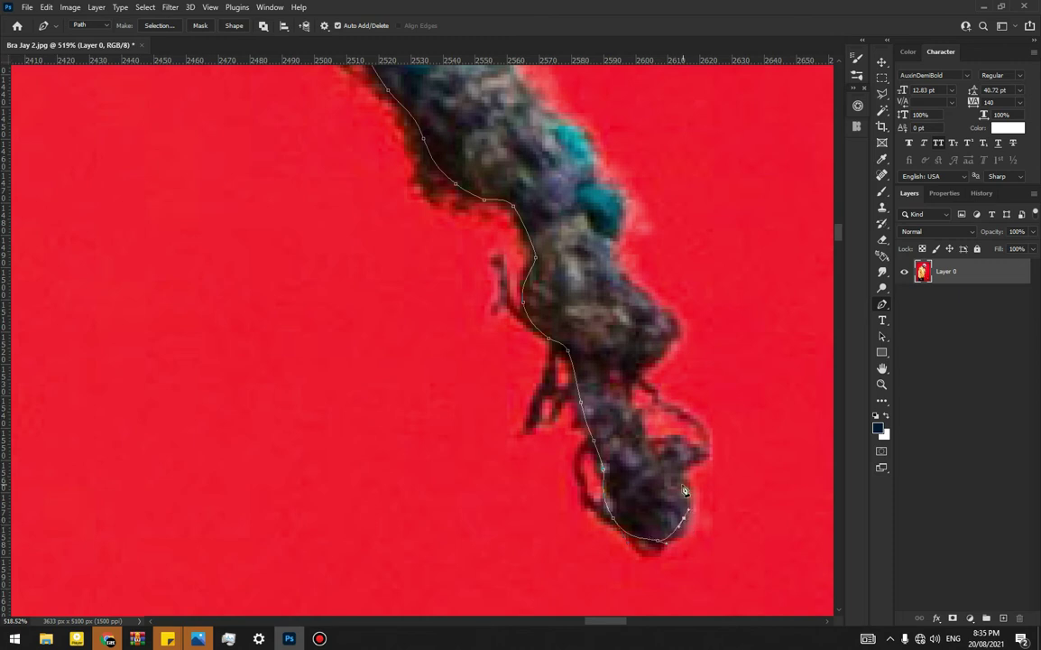
# Trace the outer edge of the lock from its tip up past the lowest dark bulge to the small teal bumps.
pyautogui.click(658, 451)
pyautogui.click(633, 412)
pyautogui.moveTo(630, 380); pyautogui.dragTo(609, 557)
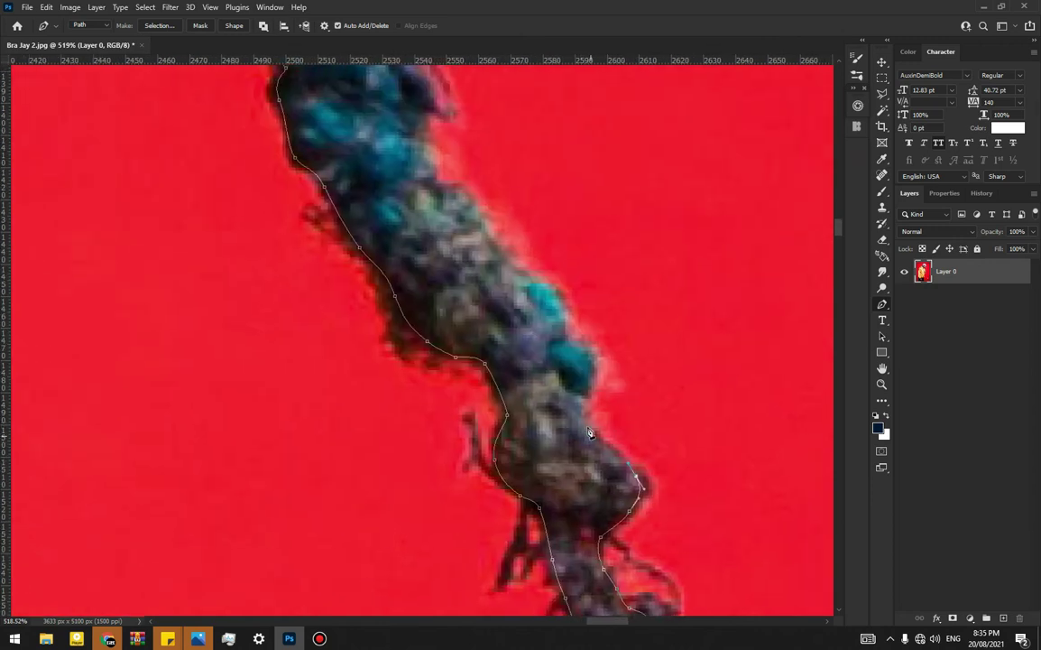
pyautogui.moveTo(579, 348); pyautogui.dragTo(634, 483)
pyautogui.click(618, 472)
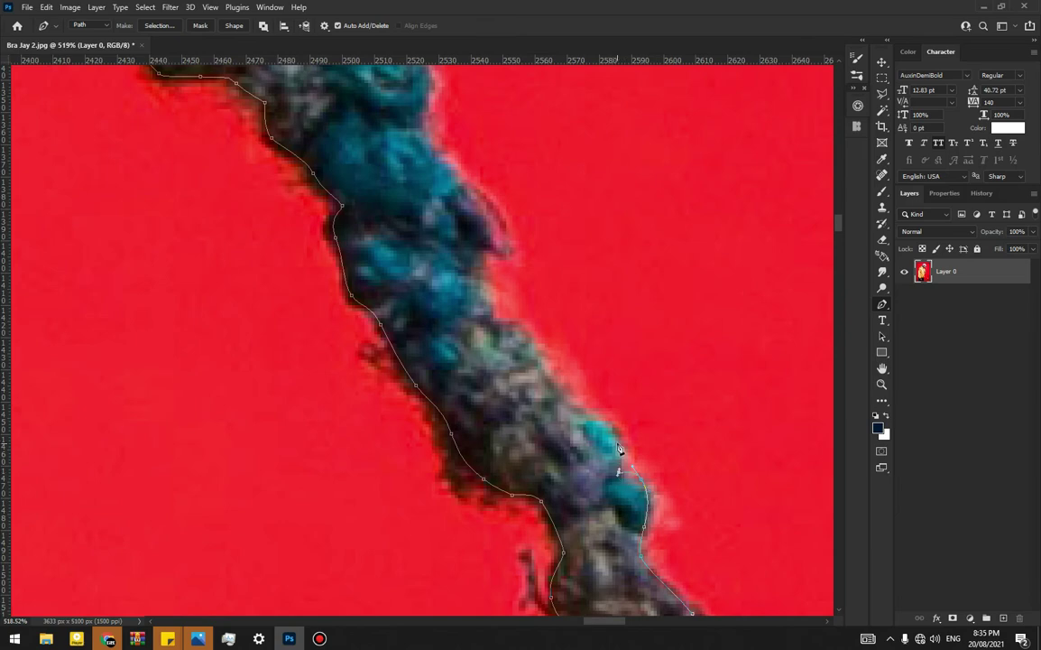
pyautogui.hotkey('ctrl', 'z')
pyautogui.hotkey('ctrl', 'z')
# Retrace the outer edge around the two small teal bumps and up the dark section to the notch below the loose strand.
pyautogui.scroll(5, 609, 516)
pyautogui.moveTo(563, 339); pyautogui.dragTo(567, 362)
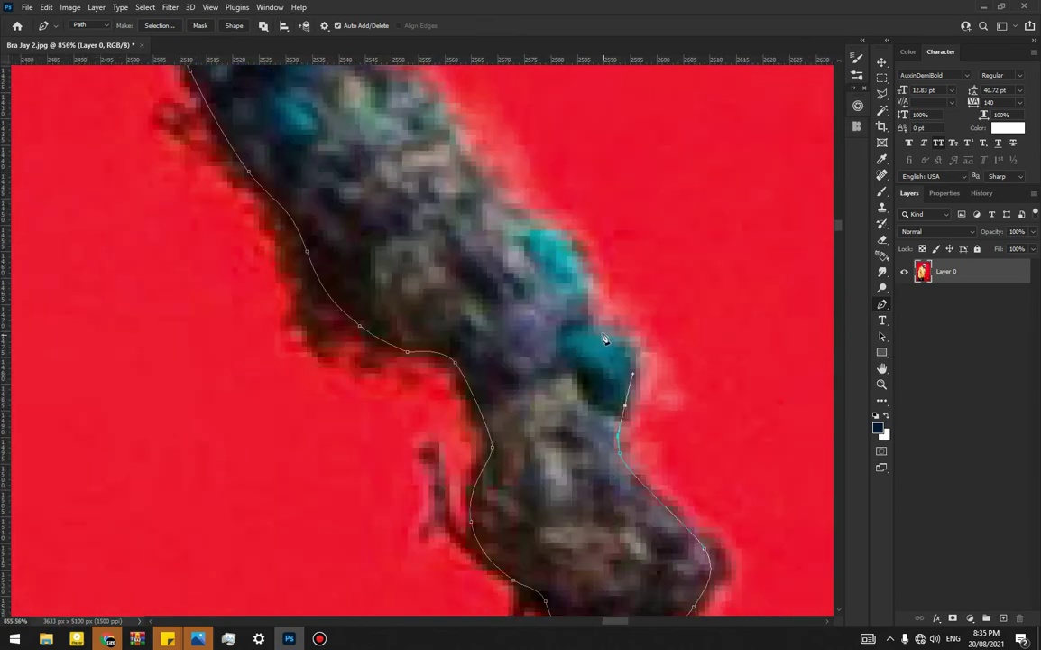
pyautogui.moveTo(571, 234); pyautogui.dragTo(645, 449)
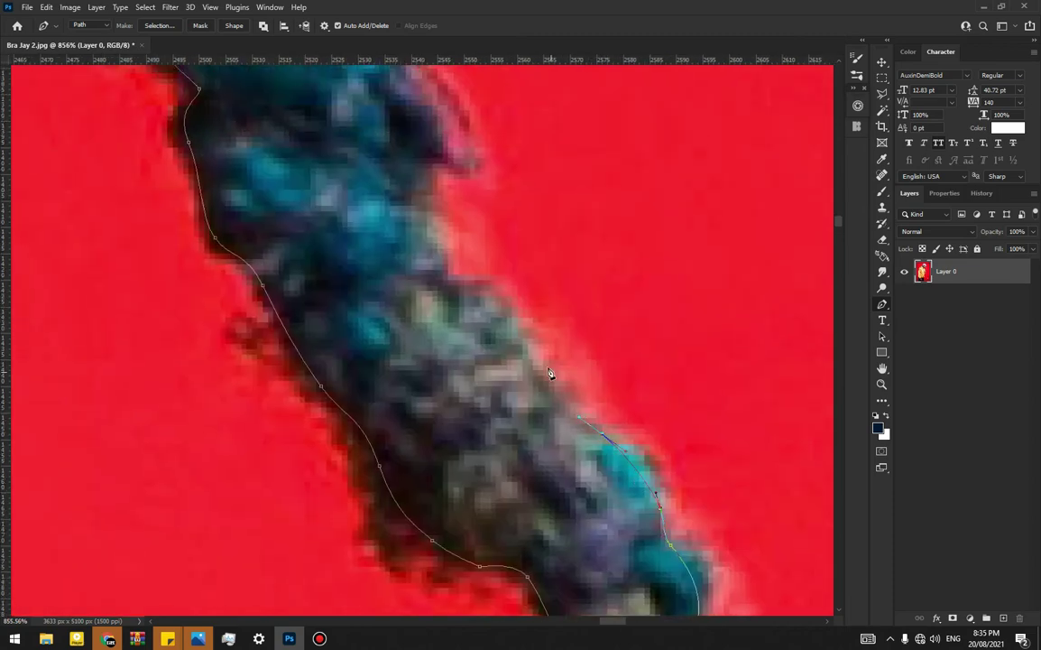
pyautogui.moveTo(502, 371)
pyautogui.mouseDown()
pyautogui.moveTo(537, 449)
pyautogui.moveTo(516, 372)
pyautogui.mouseUp()
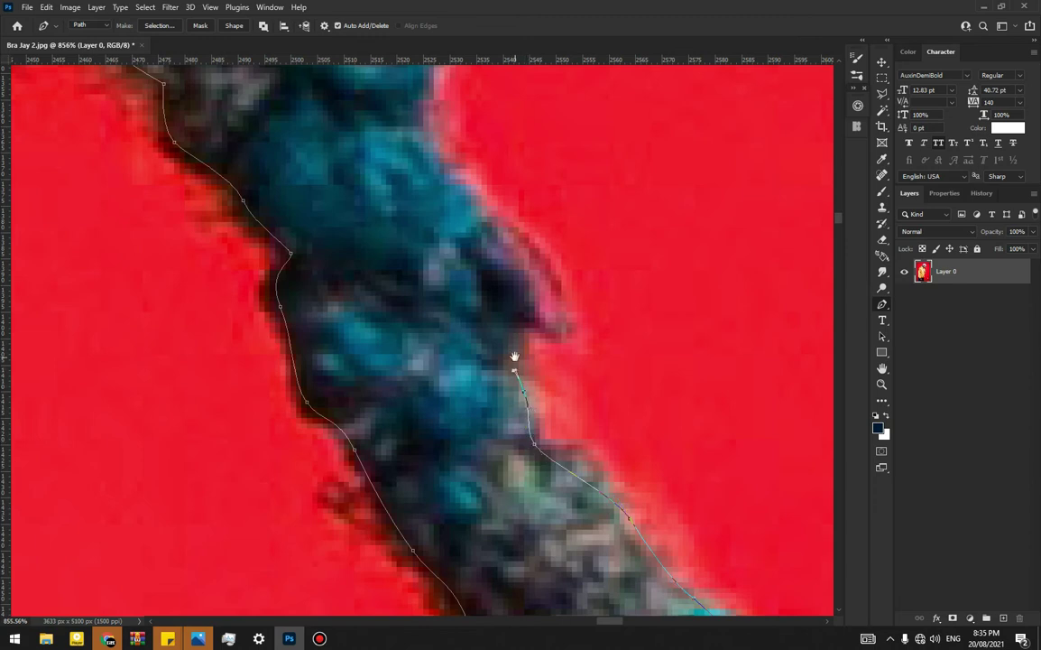
# Trace the lock's outer edge around the protruding dark fold and up onto the side of the large teal bulge.
pyautogui.scroll(-3, 514, 357)
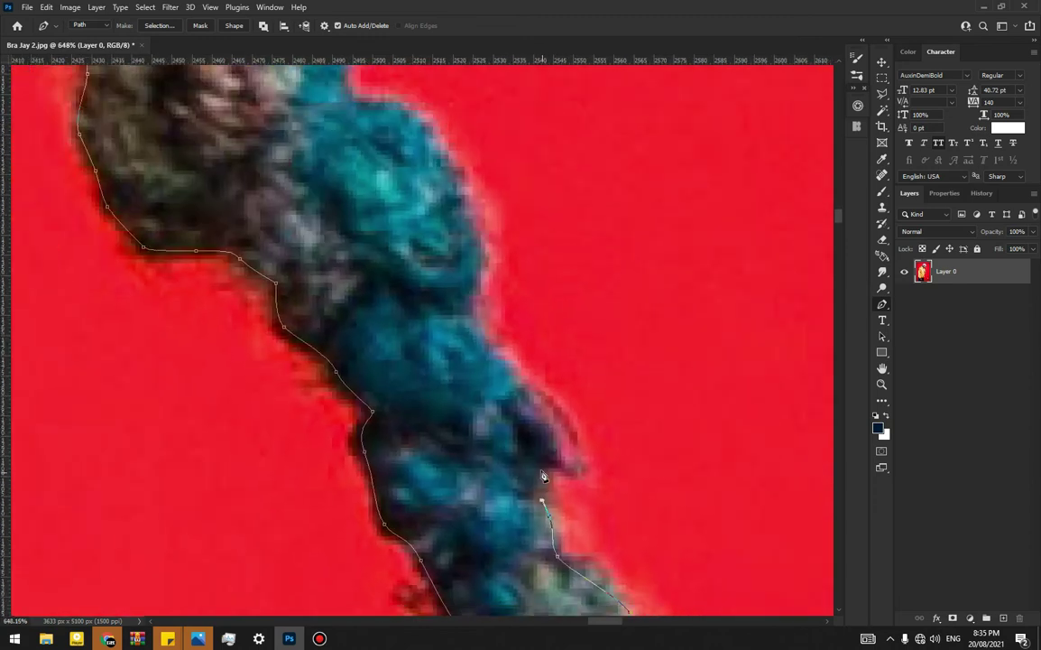
pyautogui.moveTo(546, 471); pyautogui.dragTo(553, 449)
pyautogui.click(531, 395)
pyautogui.moveTo(474, 307); pyautogui.dragTo(503, 442)
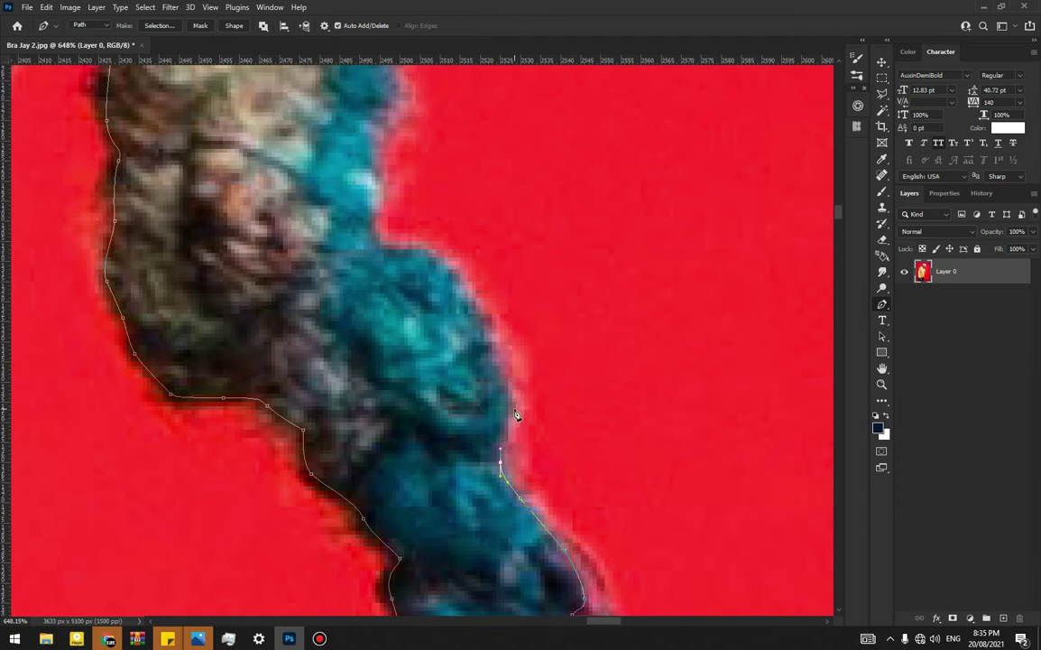
pyautogui.moveTo(541, 434); pyautogui.dragTo(604, 394)
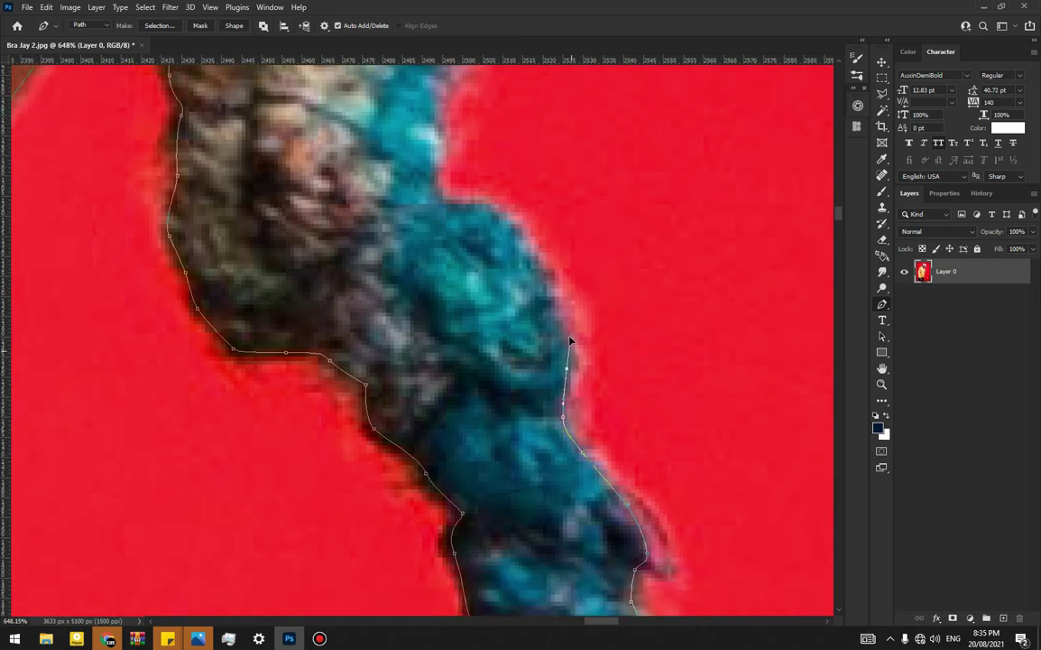
# Trace over the top of the large teal bulge and into the notch above it.
pyautogui.moveTo(551, 283); pyautogui.dragTo(593, 406)
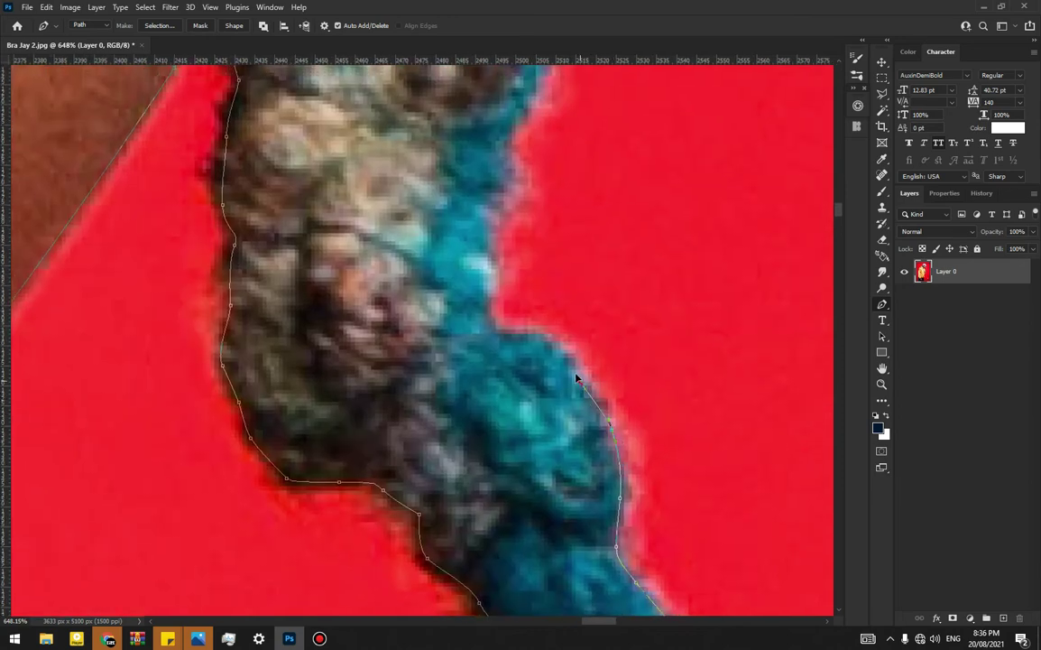
pyautogui.click(570, 364)
pyautogui.click(523, 335)
pyautogui.click(488, 299)
# Extend the path up the narrow teal strip and past the beige knot to the upper teal section.
pyautogui.moveTo(490, 242); pyautogui.dragTo(511, 424)
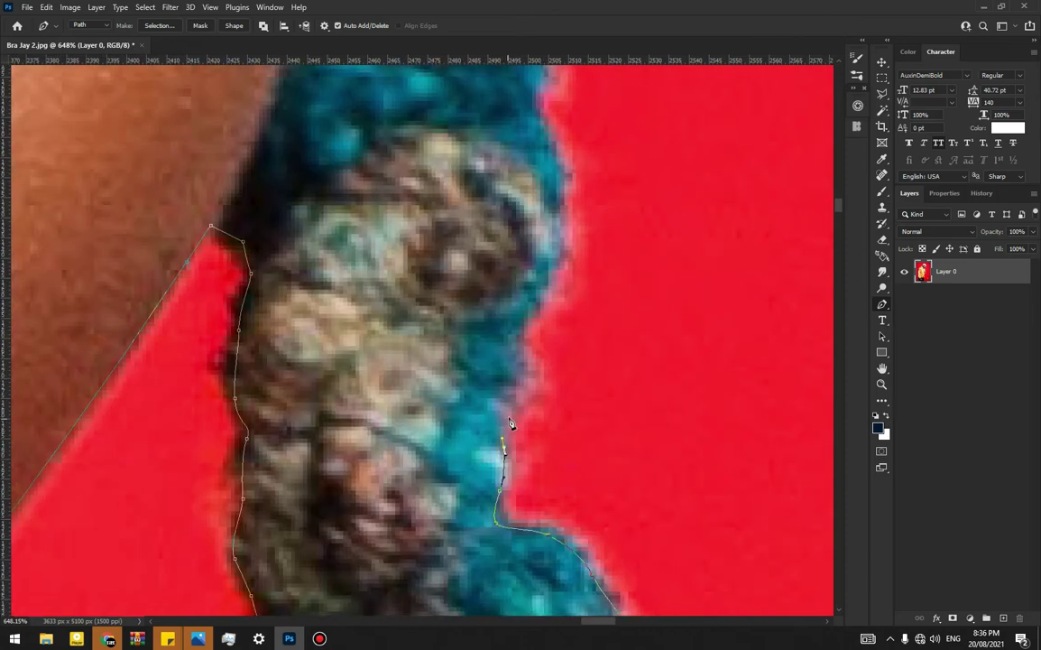
pyautogui.click(517, 402)
pyautogui.moveTo(523, 317); pyautogui.dragTo(559, 451)
pyautogui.moveTo(569, 401); pyautogui.dragTo(597, 268)
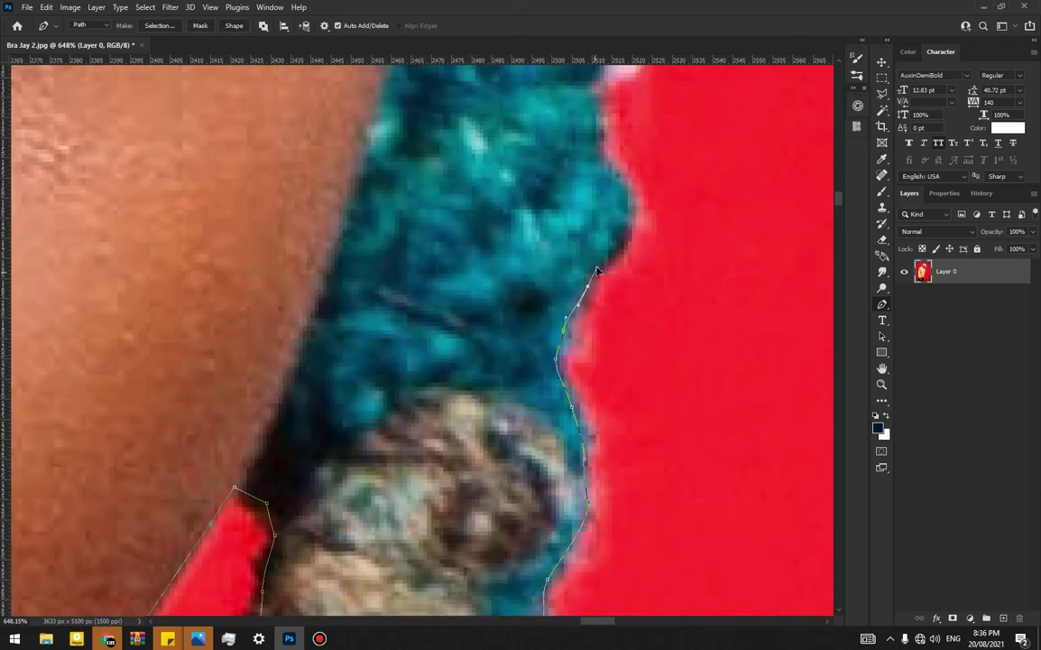
# Trace around the upper teal bulge to the point where the lock meets the white edge of the headwear.
pyautogui.click(629, 233)
pyautogui.moveTo(634, 217); pyautogui.dragTo(585, 453)
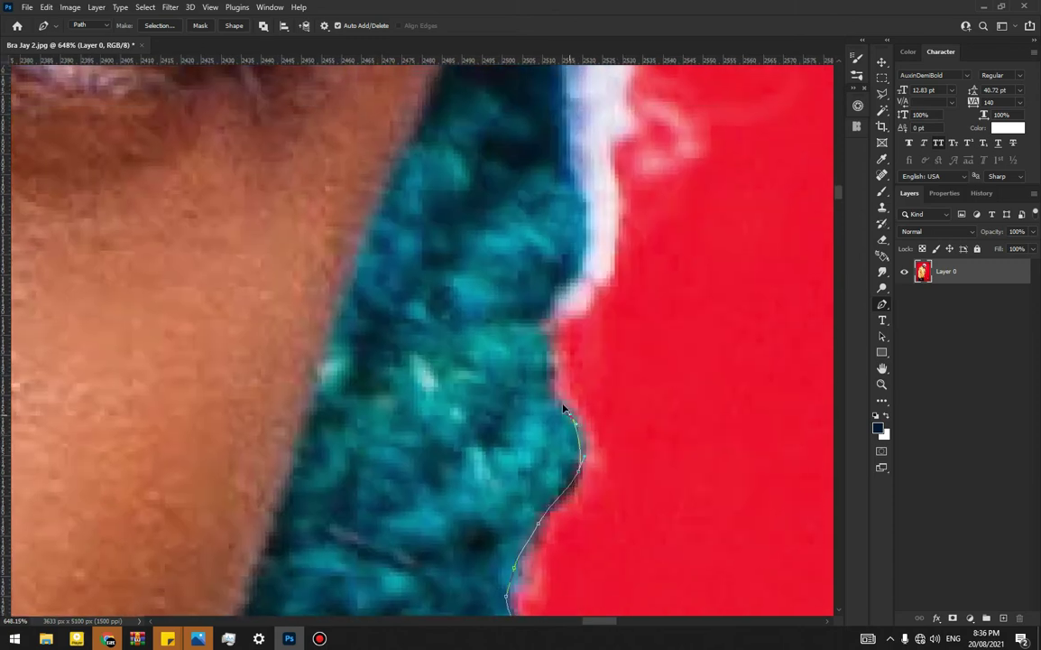
pyautogui.moveTo(555, 391); pyautogui.dragTo(552, 372)
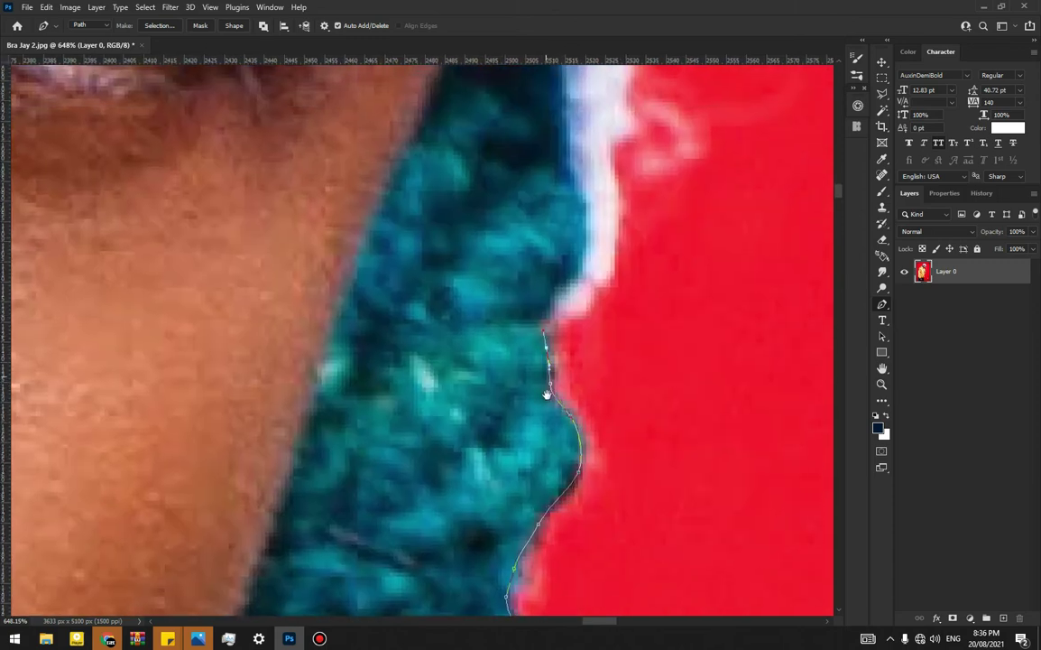
pyautogui.scroll(-5, 544, 336)
pyautogui.scroll(5, 554, 390)
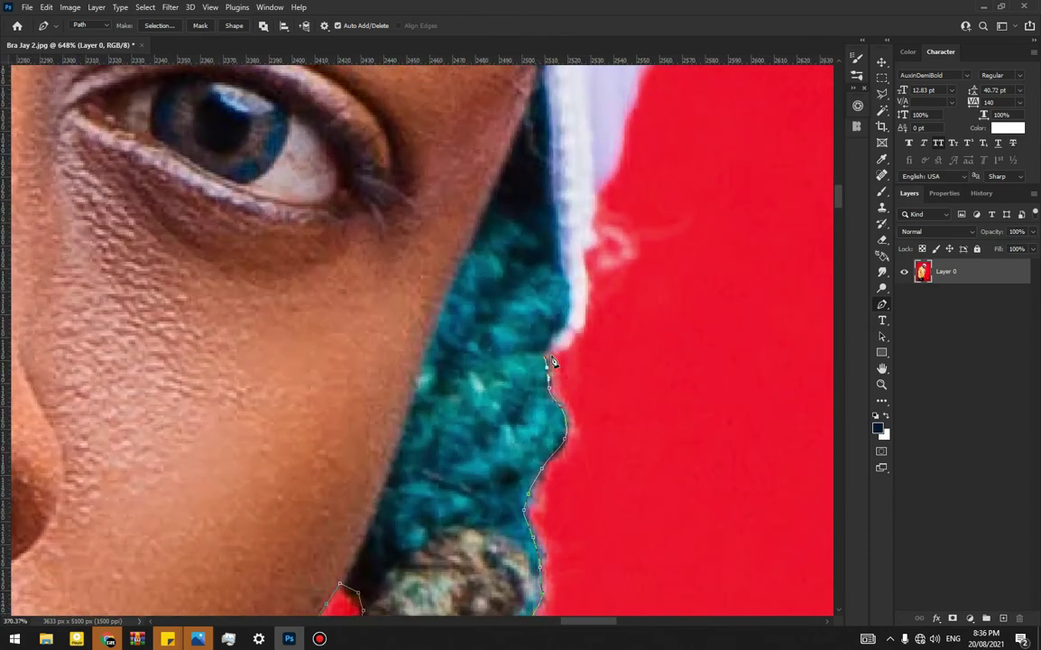
# Trace around the white band's lower tip and up its outer edge to the loose thread.
pyautogui.scroll(1, 563, 431)
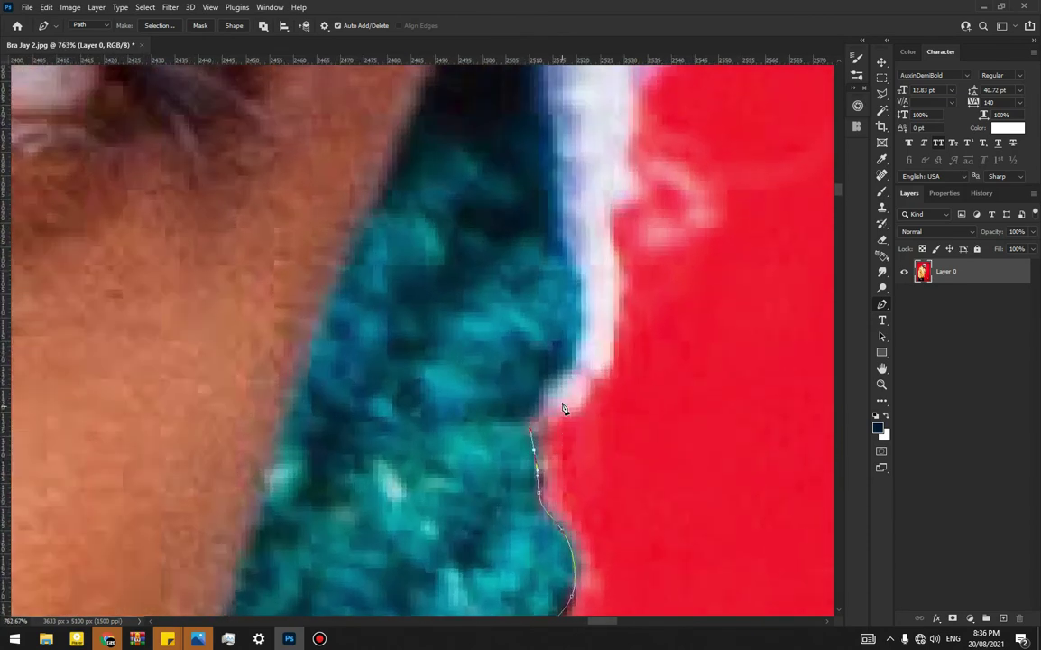
pyautogui.moveTo(561, 407); pyautogui.dragTo(573, 402)
pyautogui.moveTo(617, 298); pyautogui.dragTo(612, 242)
pyautogui.moveTo(613, 197); pyautogui.dragTo(614, 191)
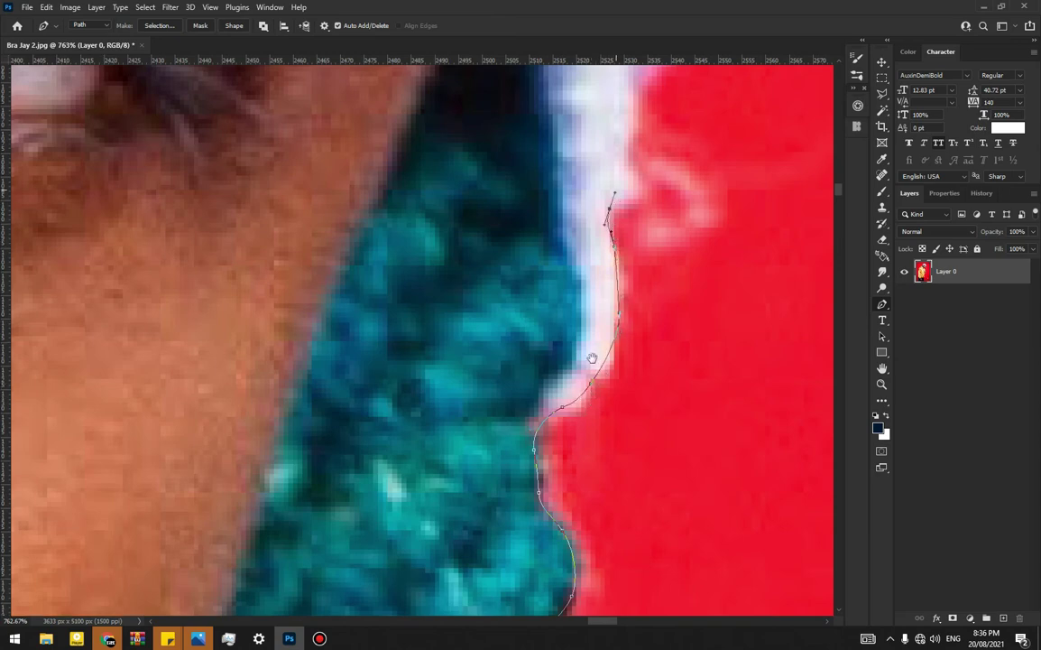
# Extend the path past the loose thread and up the lavender headwear edge to the notch above the eyebrow.
pyautogui.moveTo(604, 293); pyautogui.dragTo(559, 586)
pyautogui.scroll(-3, 563, 466)
pyautogui.scroll(-1, 567, 463)
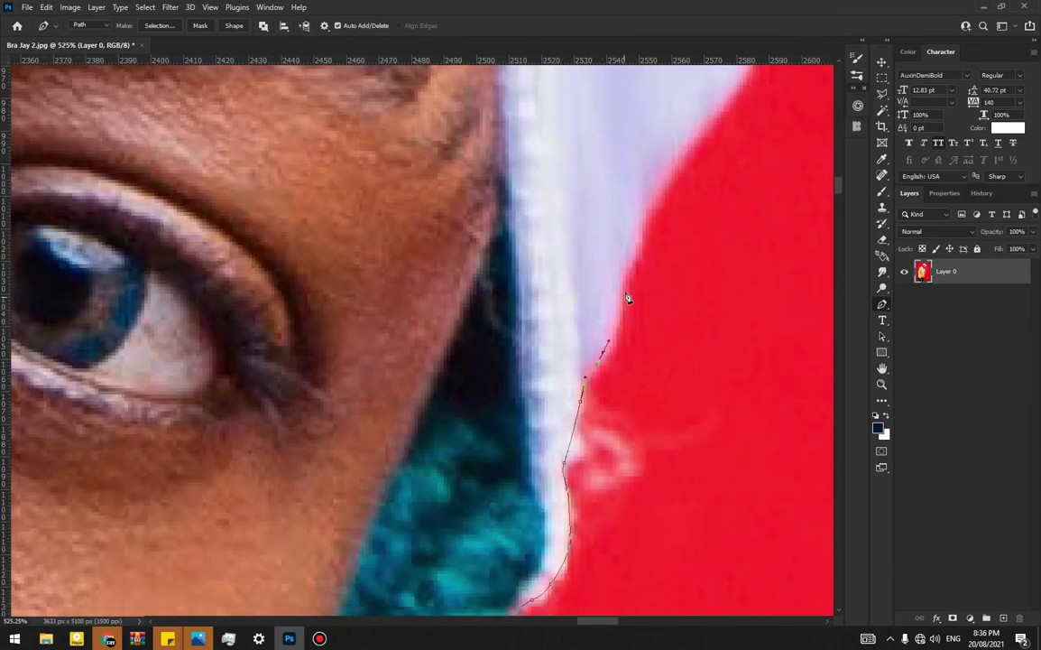
pyautogui.moveTo(628, 256); pyautogui.dragTo(544, 346)
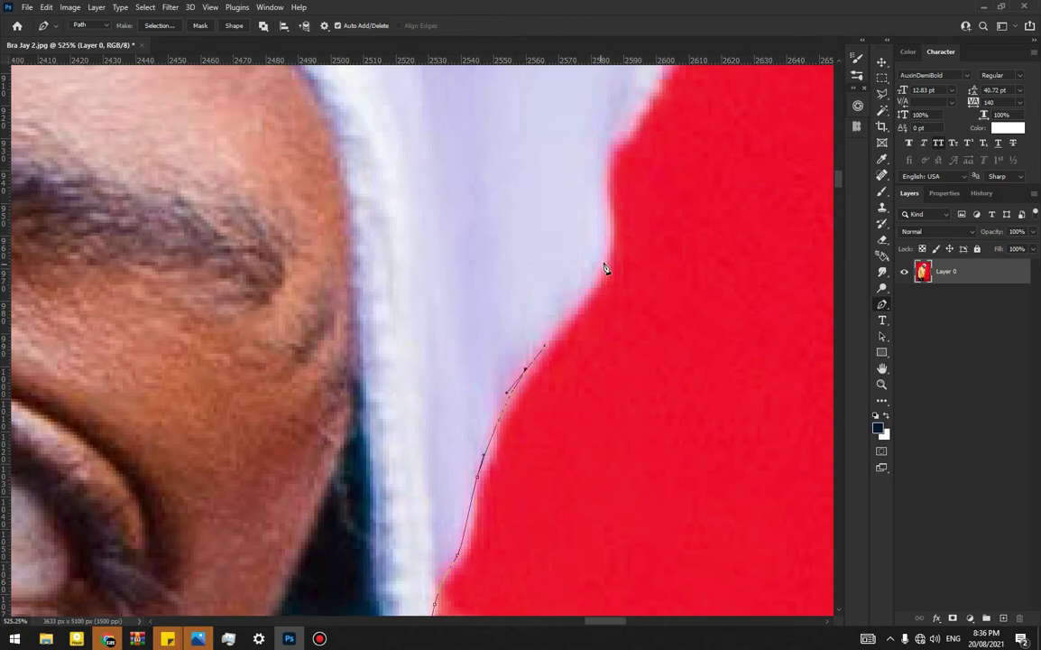
pyautogui.moveTo(609, 250); pyautogui.dragTo(612, 216)
pyautogui.moveTo(609, 160); pyautogui.dragTo(521, 521)
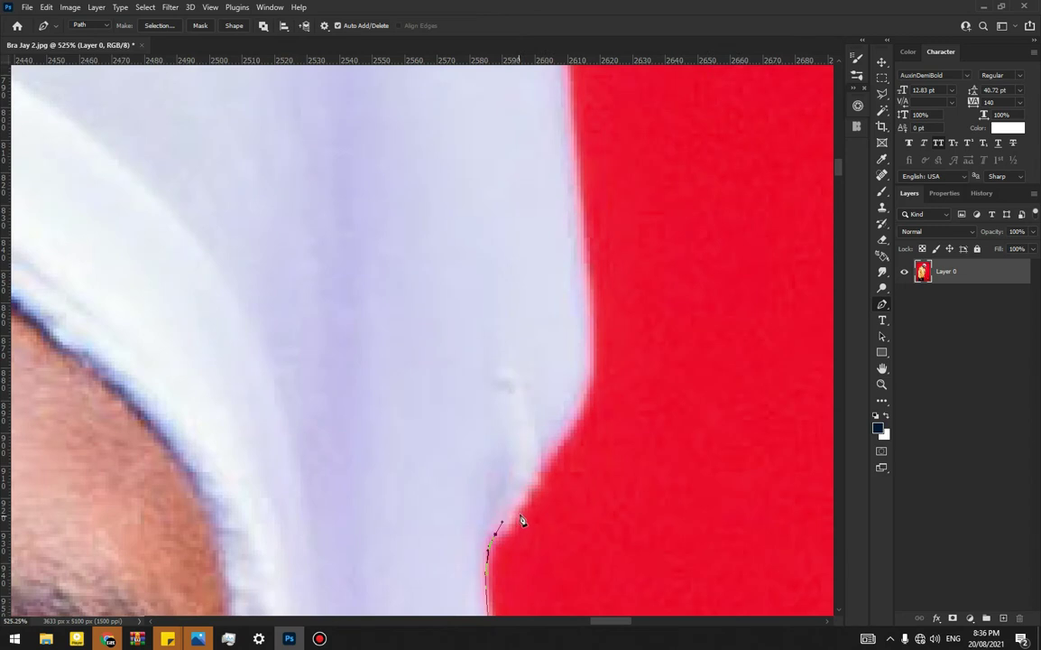
# Trace out of the notch, around the headwear's side bulge and up onto its nearly vertical edge.
pyautogui.moveTo(563, 374); pyautogui.dragTo(628, 176)
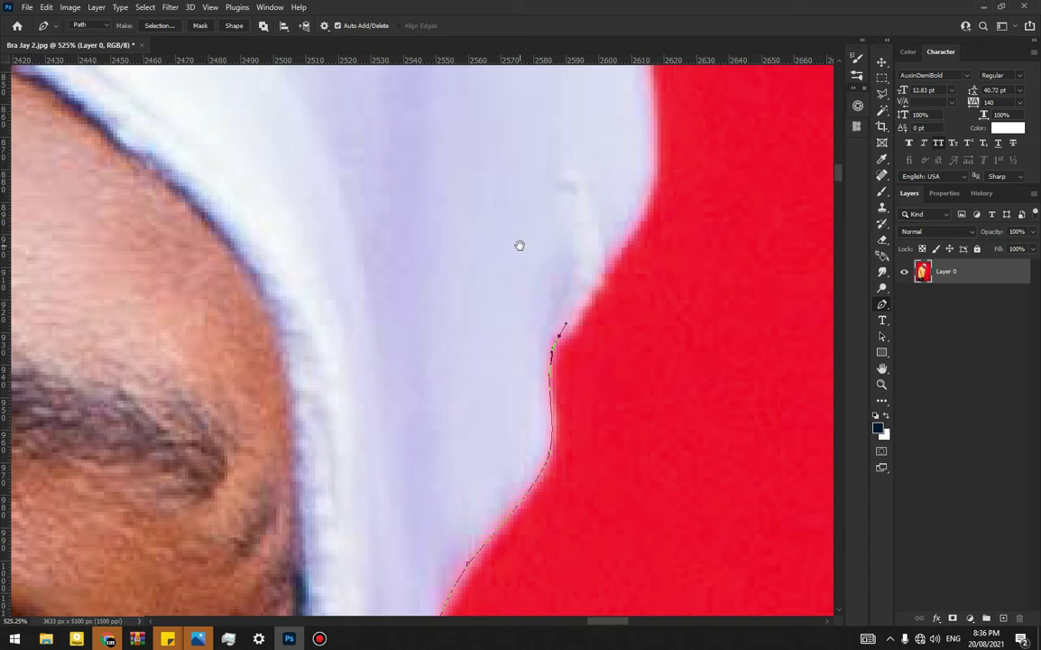
pyautogui.moveTo(642, 271); pyautogui.dragTo(558, 311)
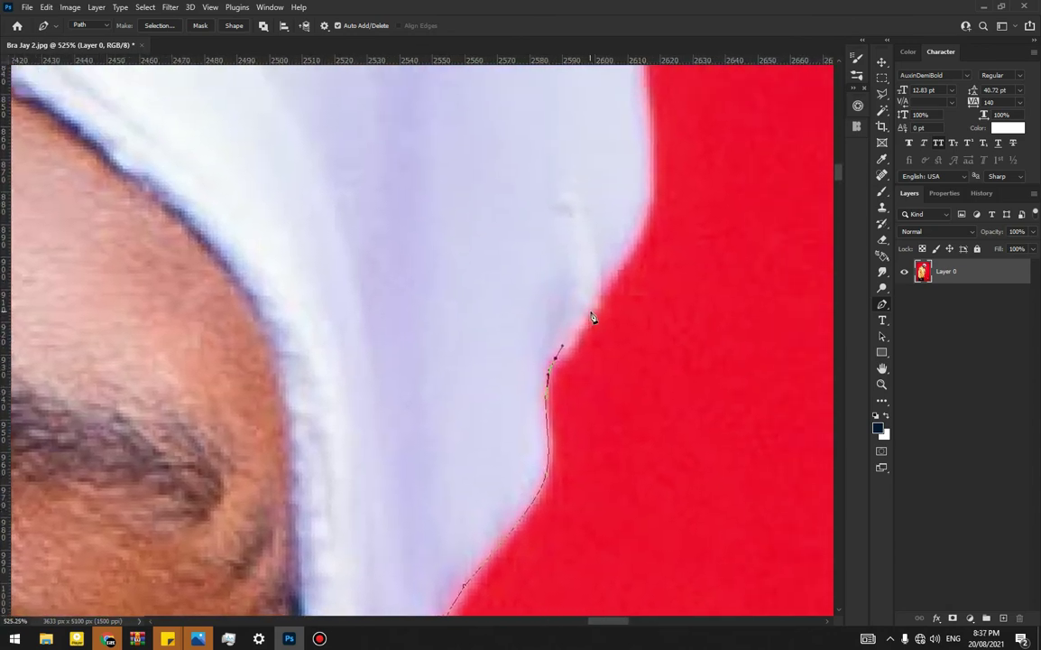
pyautogui.scroll(1, 605, 278)
pyautogui.moveTo(625, 265); pyautogui.dragTo(654, 213)
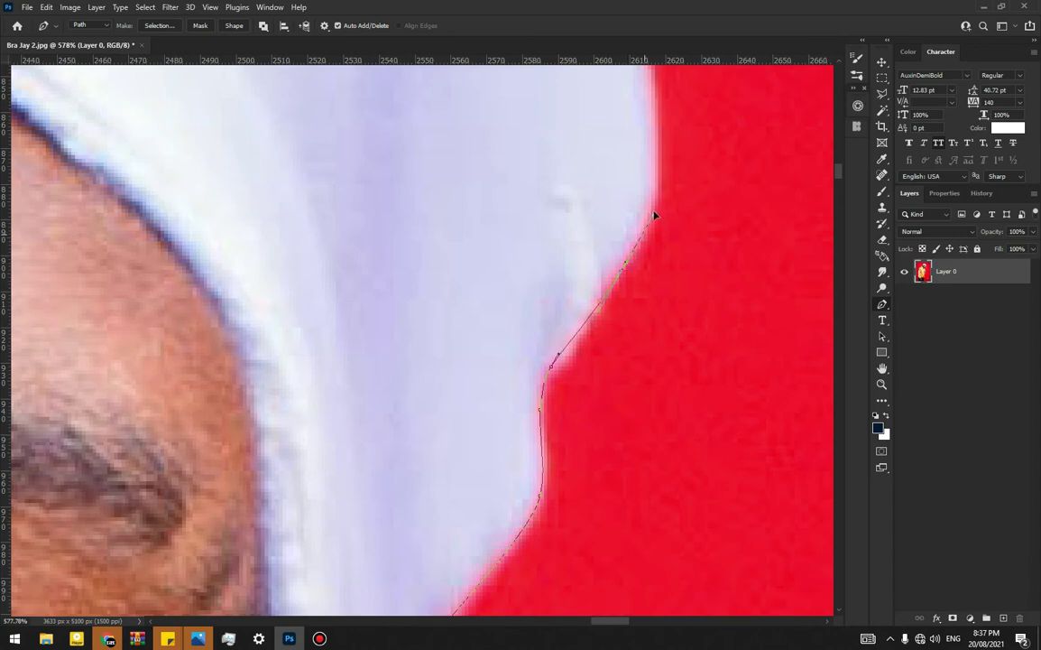
pyautogui.moveTo(581, 395); pyautogui.dragTo(509, 581)
pyautogui.moveTo(567, 221); pyautogui.dragTo(587, 427)
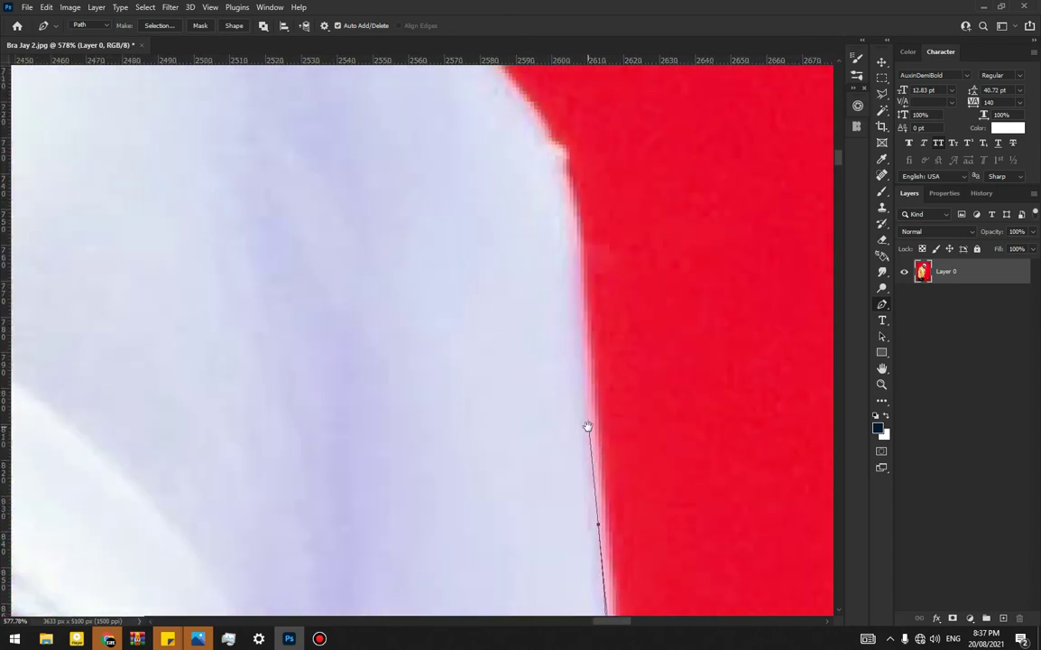
# Trace around the headwear's angular upper corner and onto the diagonal edge, removing the last anchor's forward handle.
pyautogui.moveTo(577, 234); pyautogui.dragTo(570, 187)
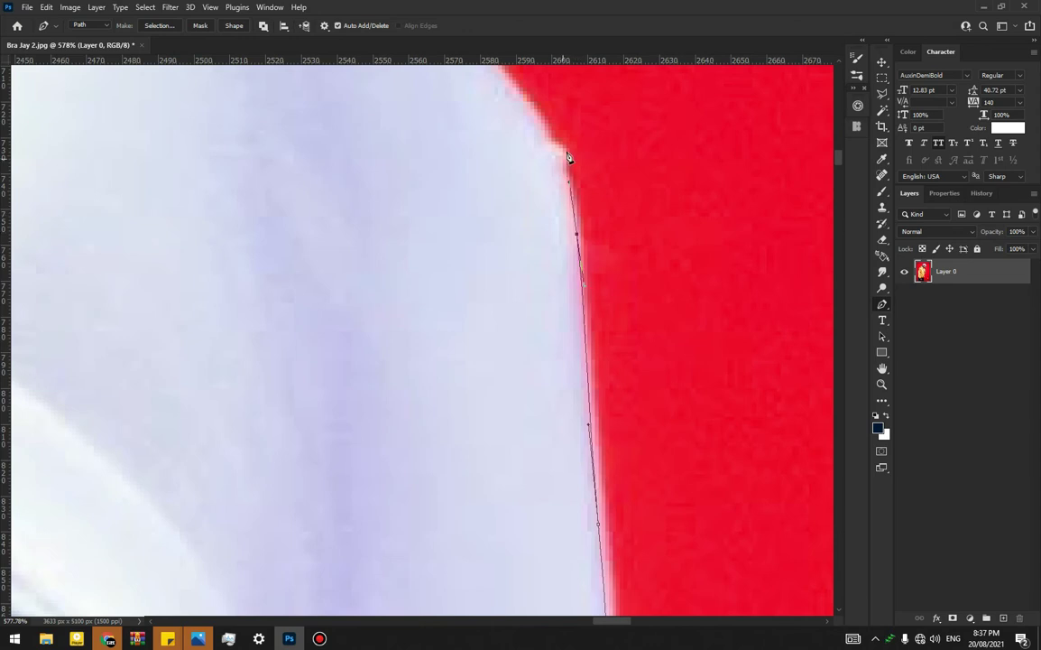
pyautogui.moveTo(546, 139); pyautogui.dragTo(536, 121)
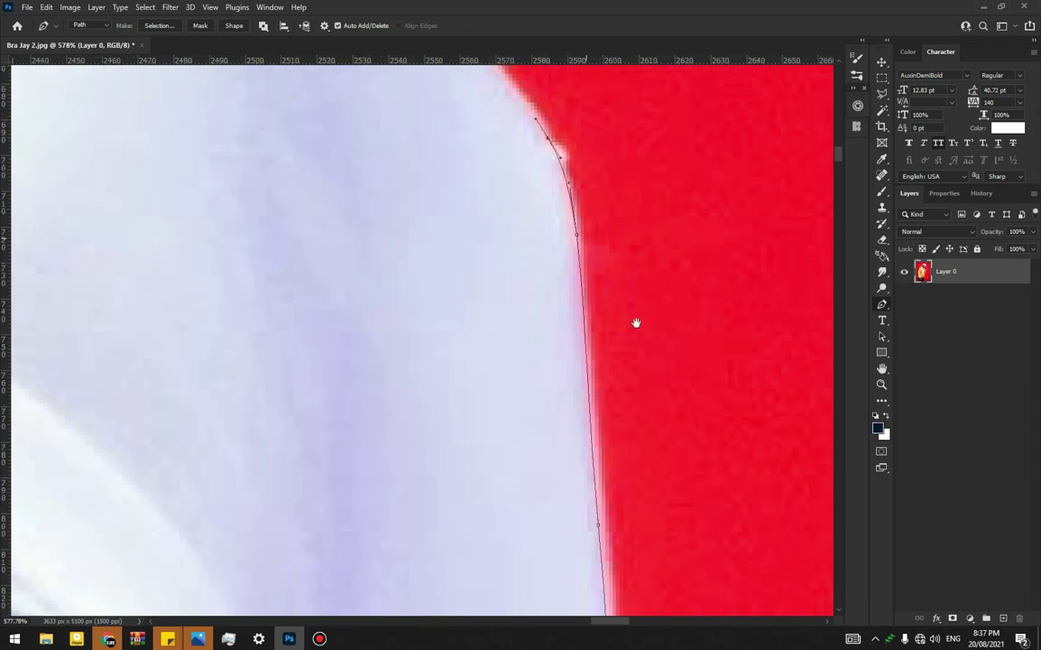
pyautogui.moveTo(469, 40); pyautogui.dragTo(596, 293)
pyautogui.moveTo(574, 246); pyautogui.dragTo(609, 310)
pyautogui.keyDown('alt'); pyautogui.click(583, 263); pyautogui.keyUp('alt')
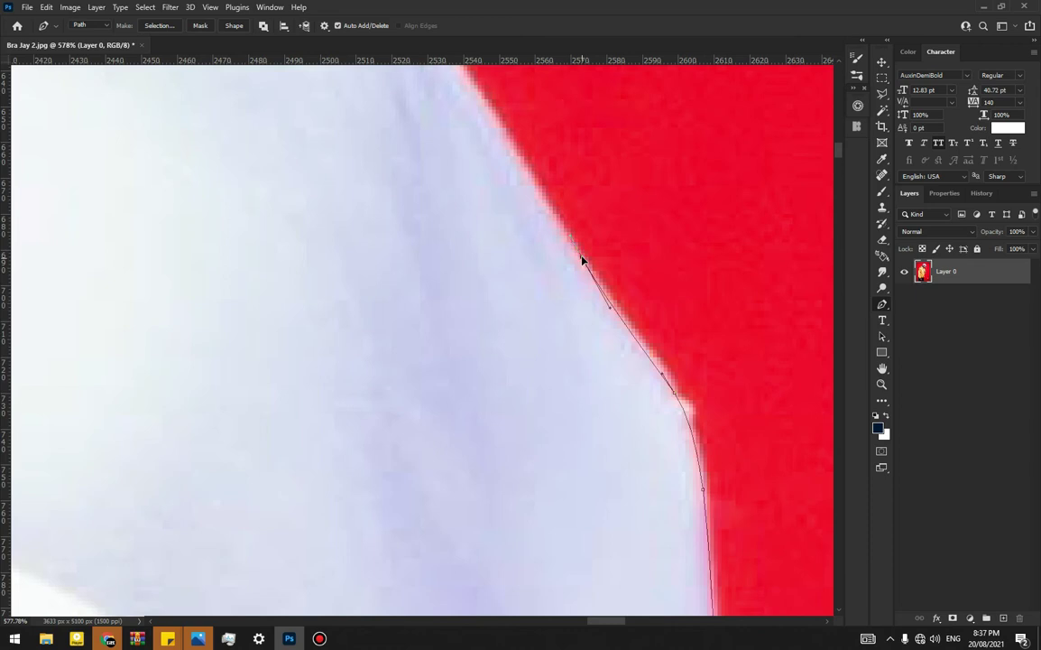
# Continue the path up the headwear's long diagonal edge toward the crown.
pyautogui.moveTo(571, 233); pyautogui.dragTo(686, 439)
pyautogui.moveTo(643, 329); pyautogui.dragTo(642, 415)
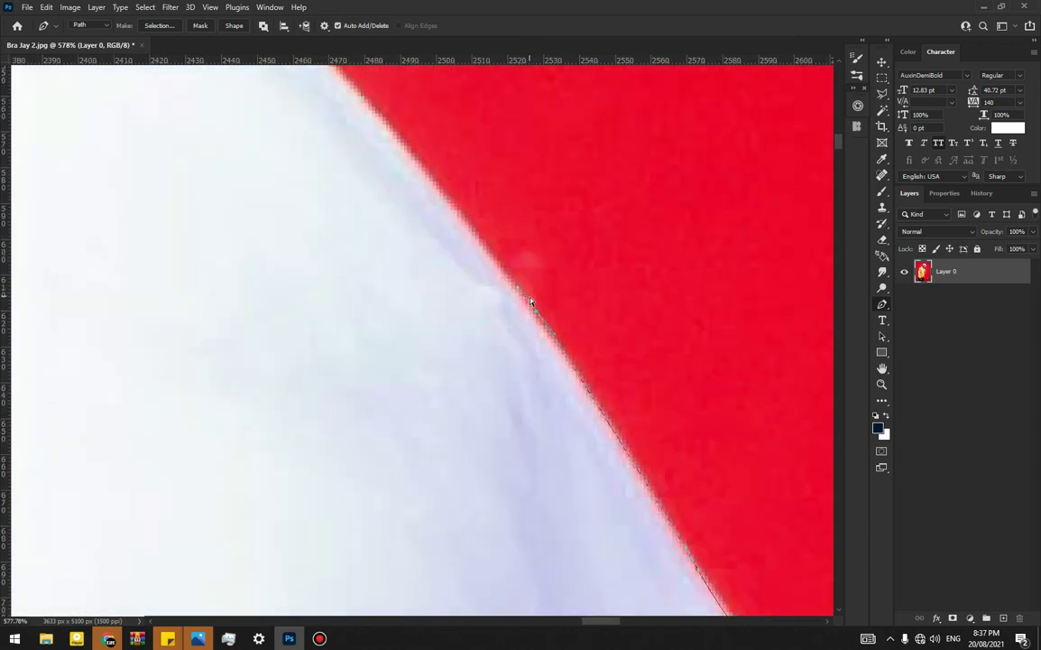
pyautogui.moveTo(493, 262); pyautogui.dragTo(684, 433)
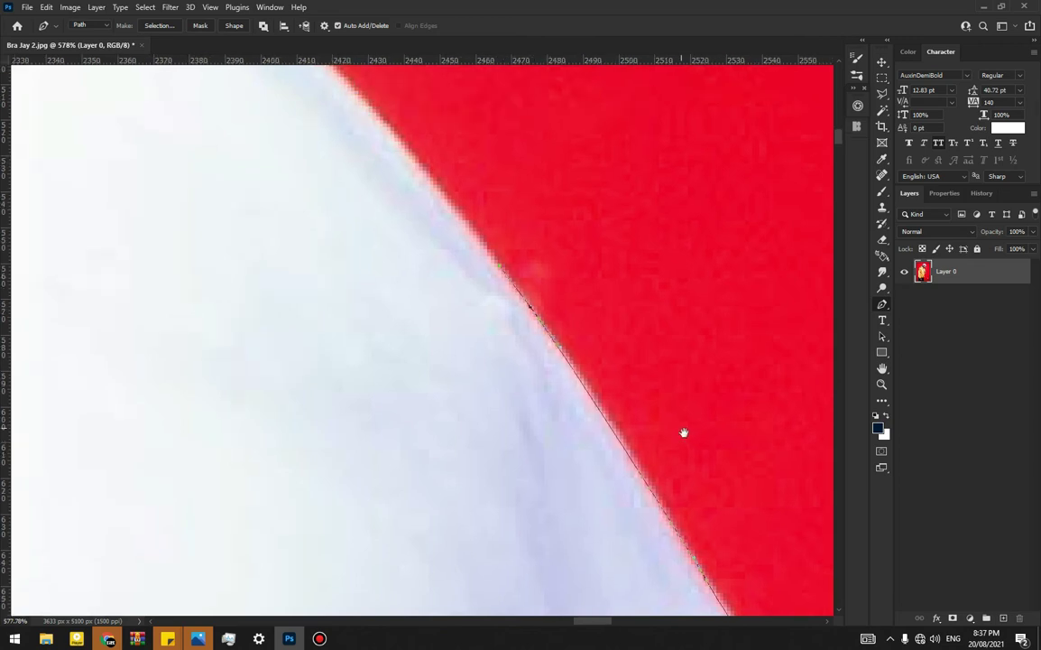
pyautogui.moveTo(511, 230); pyautogui.dragTo(711, 418)
pyautogui.click(537, 259)
pyautogui.click(516, 234)
pyautogui.moveTo(516, 233); pyautogui.dragTo(681, 414)
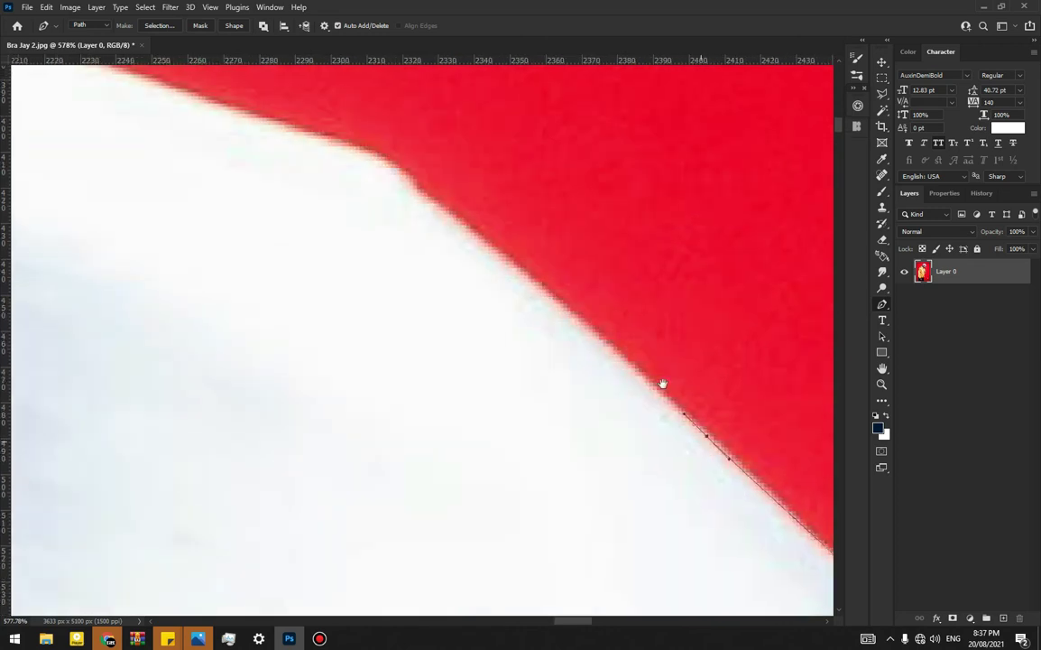
# Trace the remaining diagonal edge and curve the path around the bend where the crown flattens.
pyautogui.click(467, 230)
pyautogui.click(437, 207)
pyautogui.click(414, 187)
pyautogui.click(378, 169)
pyautogui.click(360, 159)
pyautogui.click(340, 146)
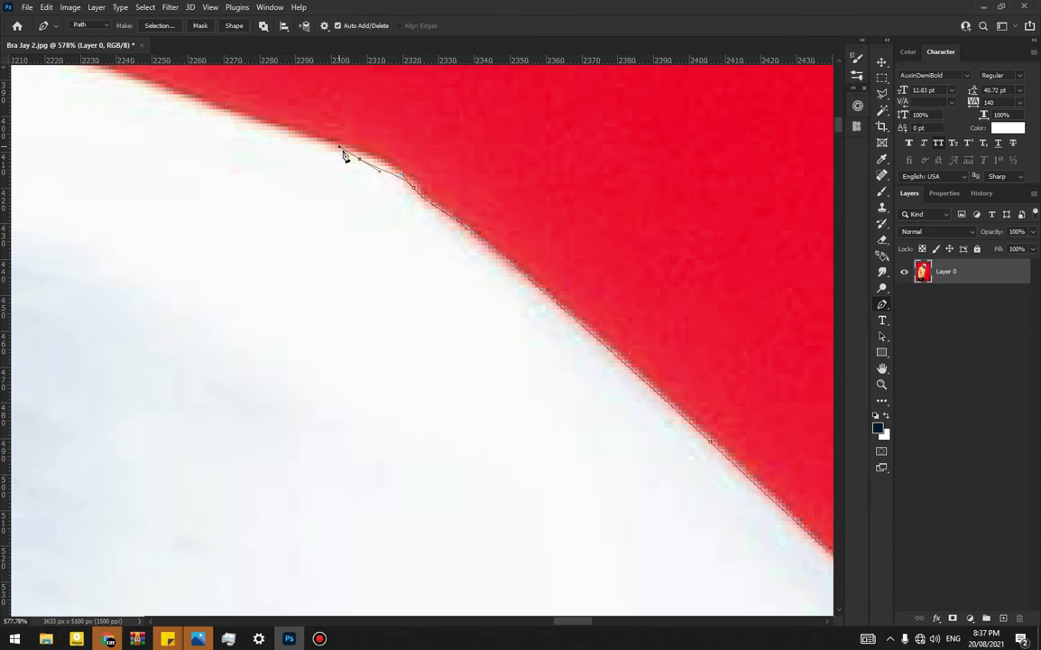
pyautogui.moveTo(366, 160); pyautogui.dragTo(674, 298)
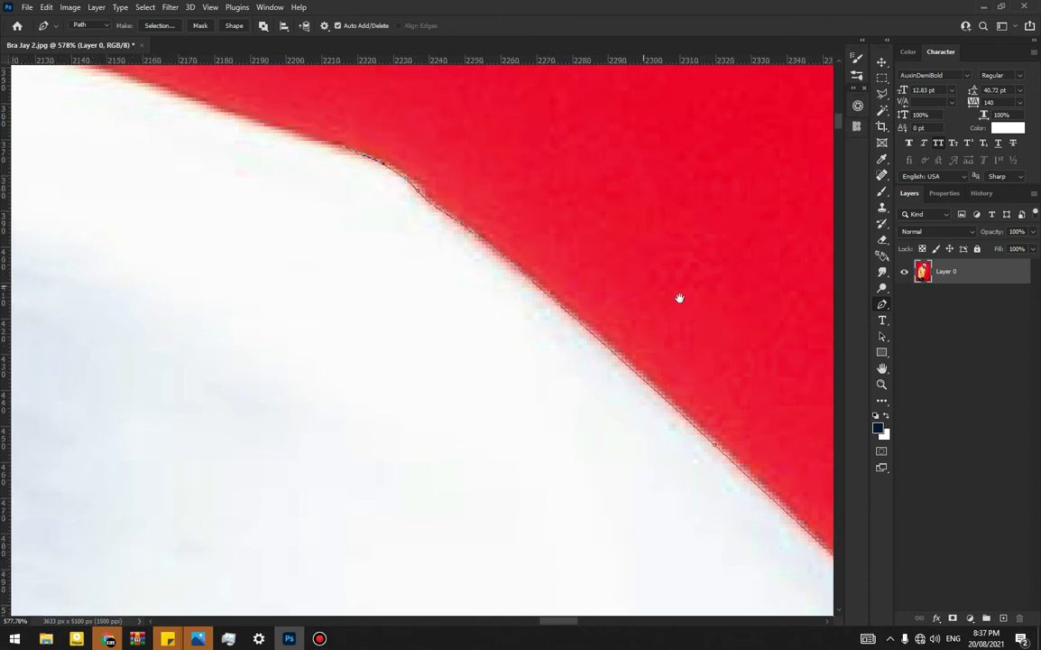
# Trace the gently curved top edge of the headwear to the crest of the crown.
pyautogui.moveTo(559, 256); pyautogui.dragTo(738, 293)
pyautogui.moveTo(484, 228); pyautogui.dragTo(671, 240)
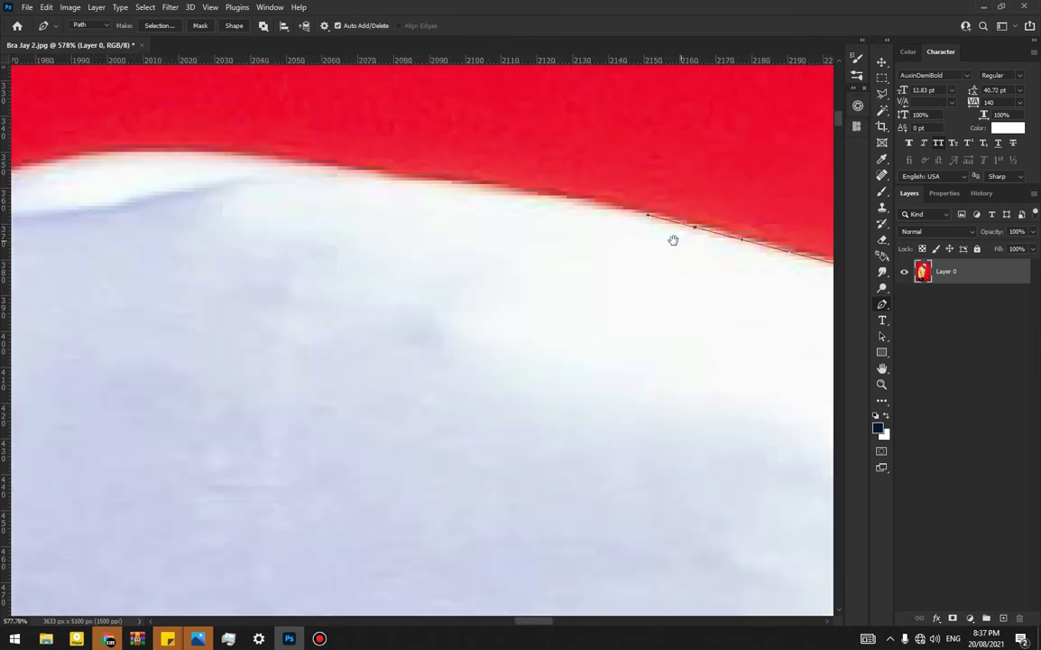
pyautogui.moveTo(408, 179); pyautogui.dragTo(344, 169)
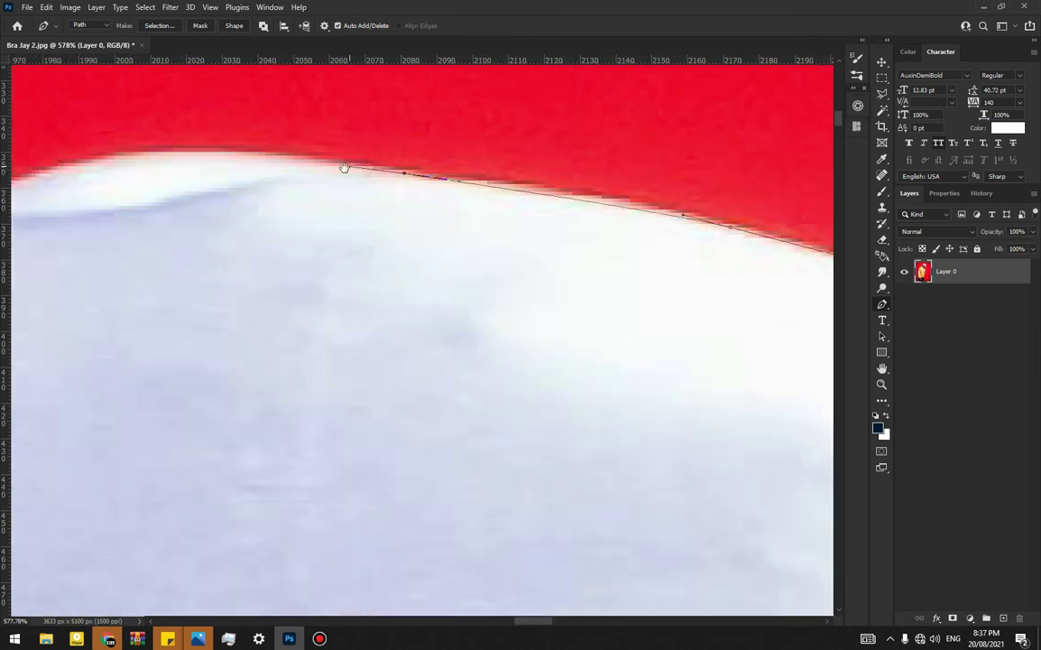
pyautogui.hscroll(-8, 704, 193)
pyautogui.moveTo(512, 178); pyautogui.dragTo(454, 187)
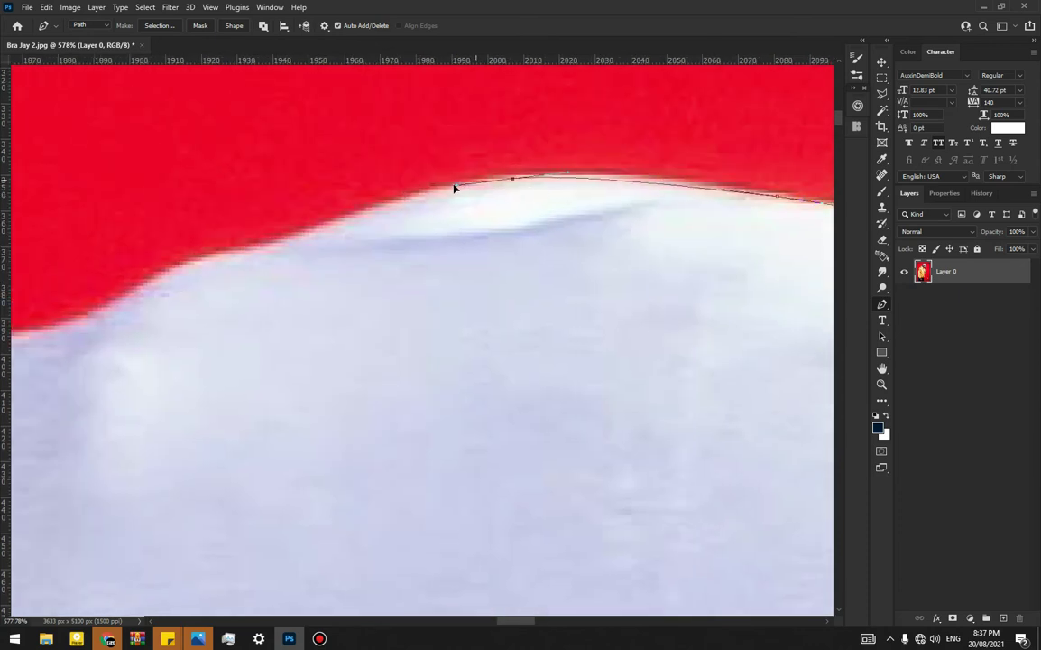
# Trace the wavy edge descending from the crest and around the rounded corner on the headwear's far side.
pyautogui.moveTo(286, 245); pyautogui.dragTo(241, 253)
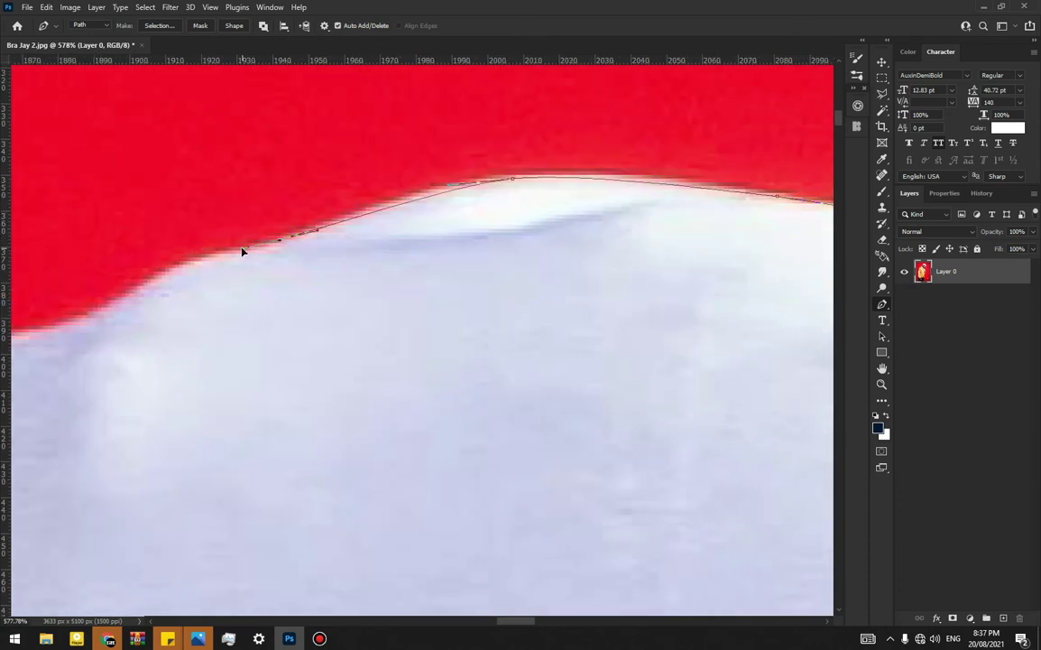
pyautogui.hscroll(-6, 568, 219)
pyautogui.moveTo(520, 222); pyautogui.dragTo(510, 232)
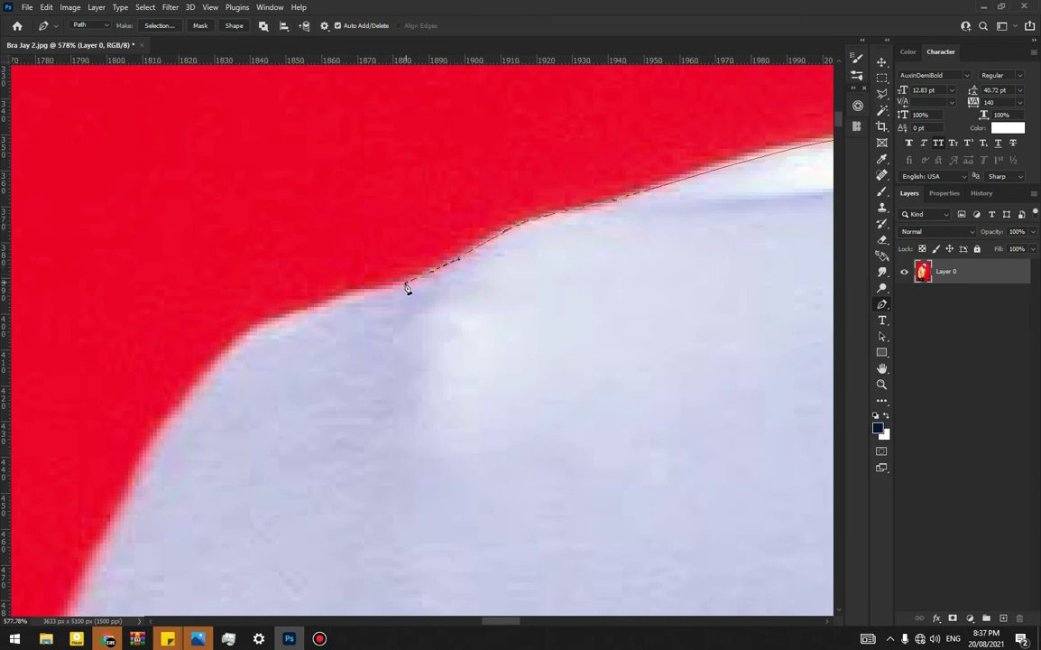
pyautogui.moveTo(352, 300); pyautogui.dragTo(465, 237)
pyautogui.scroll(-2, 397, 287)
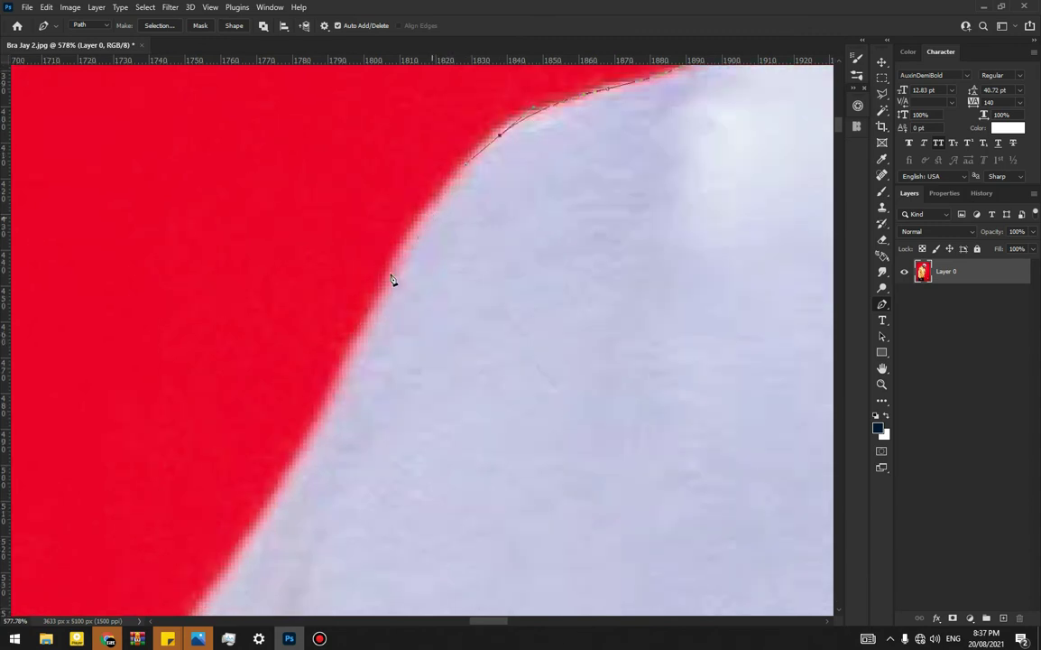
# Extend the path down the headwear's sloping far side to the start of the pinkish folds.
pyautogui.moveTo(391, 283); pyautogui.dragTo(439, 204)
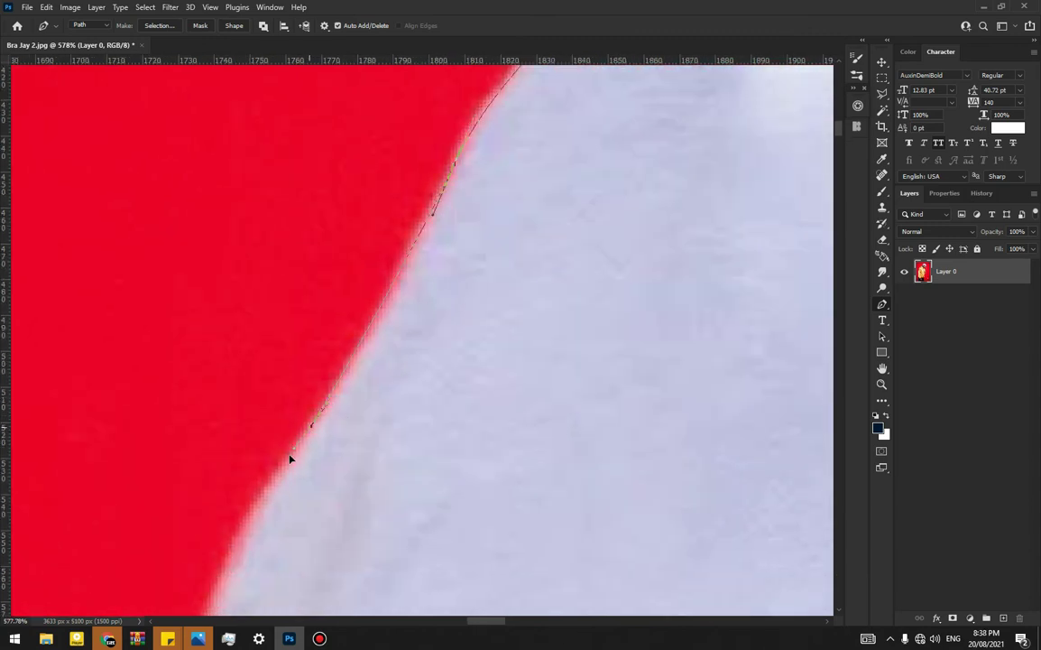
pyautogui.scroll(-5, 316, 421)
pyautogui.hscroll(-3, 316, 422)
pyautogui.moveTo(315, 400); pyautogui.dragTo(287, 472)
pyautogui.scroll(-3, 423, 242)
pyautogui.hscroll(-2, 389, 412)
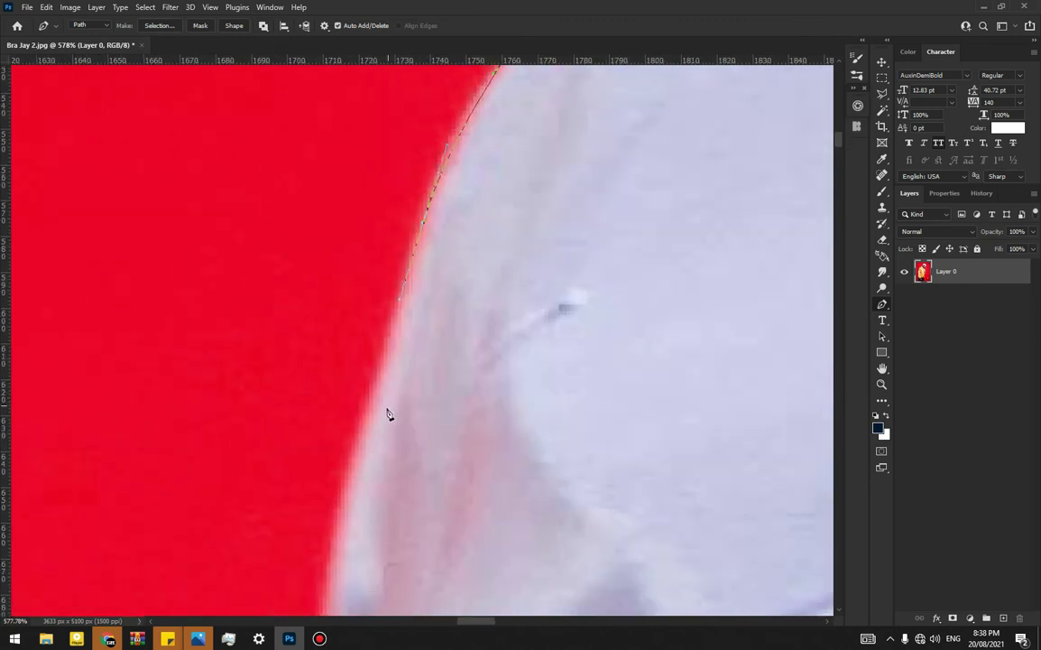
# Trace down beside the pinkish folds and around the bend onto the purple shaded fold.
pyautogui.moveTo(353, 484); pyautogui.dragTo(337, 534)
pyautogui.scroll(-3, 376, 237)
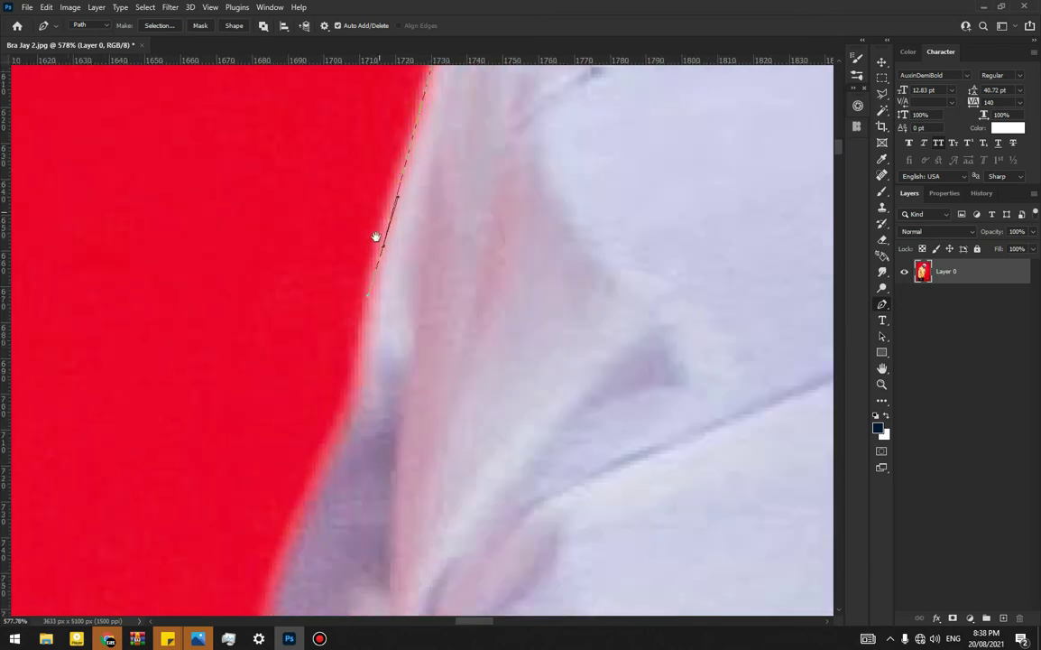
pyautogui.hscroll(-2, 366, 341)
pyautogui.click(365, 359)
pyautogui.scroll(-3, 352, 354)
pyautogui.hscroll(-2, 326, 345)
pyautogui.click(282, 449)
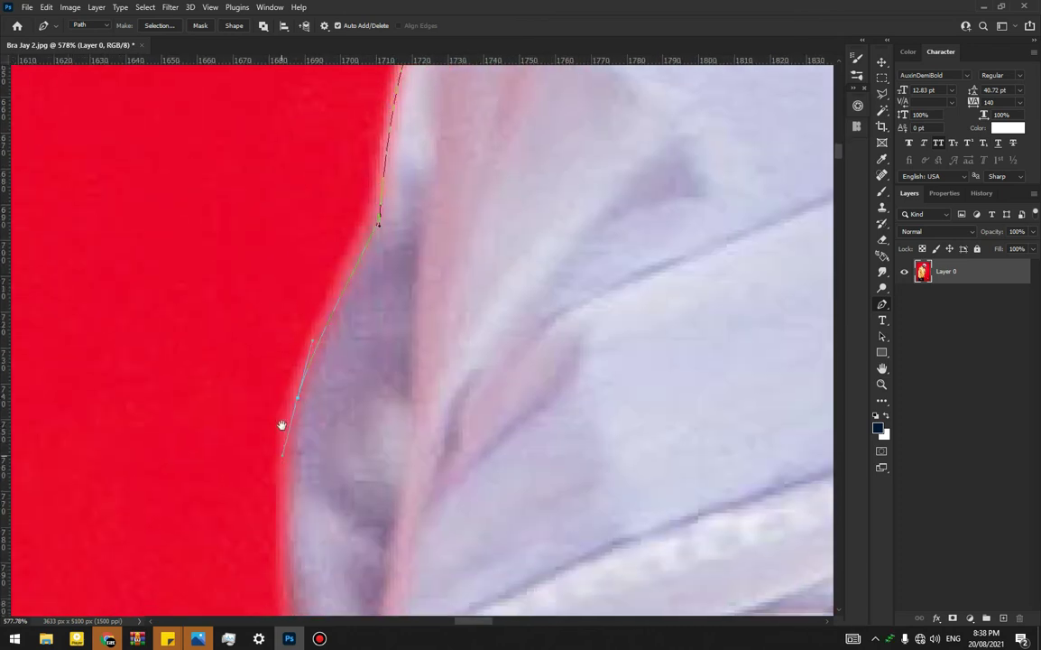
# Trace down the purple fold to the headwear's lower tip just above the dark green hair.
pyautogui.scroll(-3, 358, 209)
pyautogui.hscroll(-2, 358, 209)
pyautogui.moveTo(356, 454); pyautogui.dragTo(357, 473)
pyautogui.click(360, 511)
pyautogui.scroll(-3, 397, 347)
pyautogui.hscroll(-2, 397, 347)
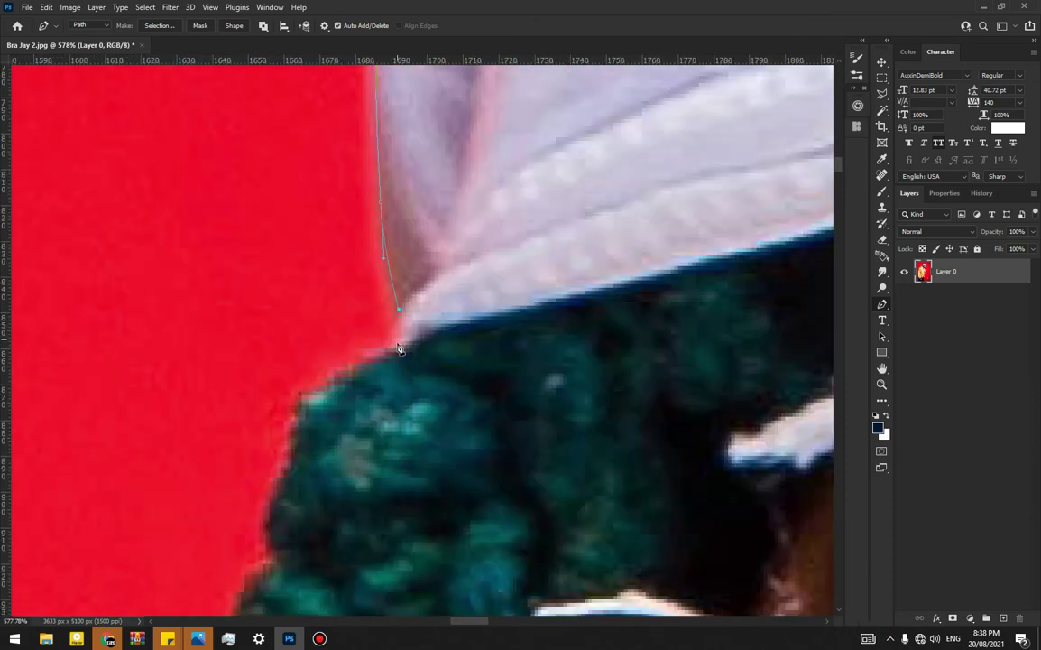
# Trace from the headwear's tip across the top of the green hair to its outer corner.
pyautogui.click(390, 352)
pyautogui.click(337, 384)
pyautogui.moveTo(303, 391); pyautogui.dragTo(298, 416)
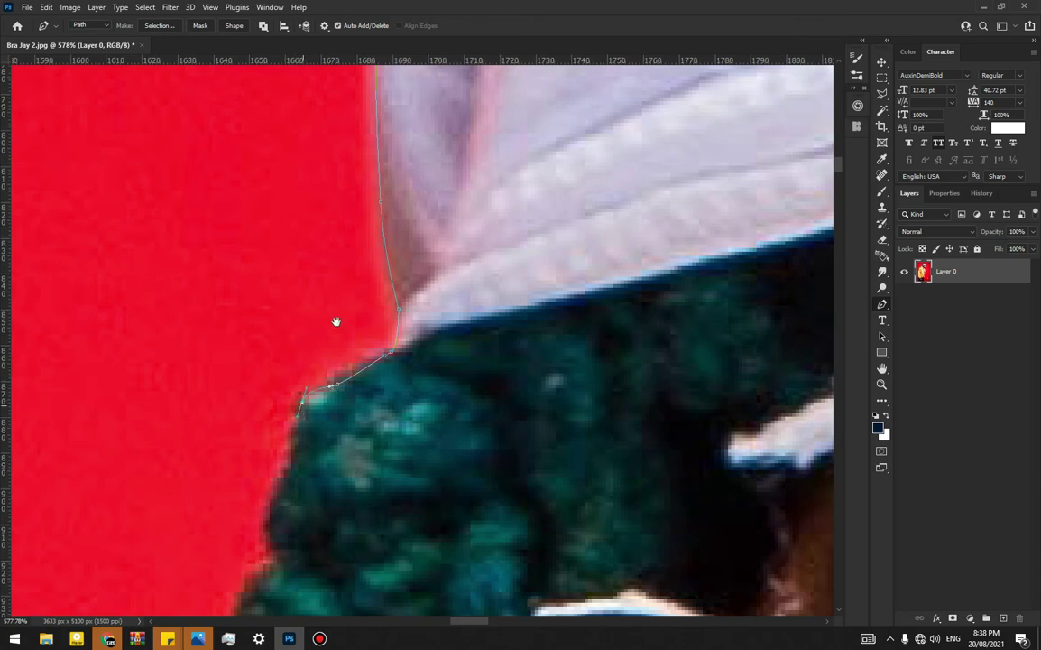
pyautogui.scroll(-4, 347, 297)
pyautogui.hscroll(-2, 347, 298)
# Trace down the outer edge of the first green hair bulge, through the notch and onto the next bulge.
pyautogui.click(357, 313)
pyautogui.click(341, 370)
pyautogui.click(347, 404)
pyautogui.click(329, 419)
pyautogui.click(321, 433)
pyautogui.click(312, 449)
pyautogui.scroll(-5, 361, 217)
pyautogui.hscroll(-1, 361, 216)
# Trace around the small protruding green curl and down the hair to where it meets the orange garment.
pyautogui.click(342, 268)
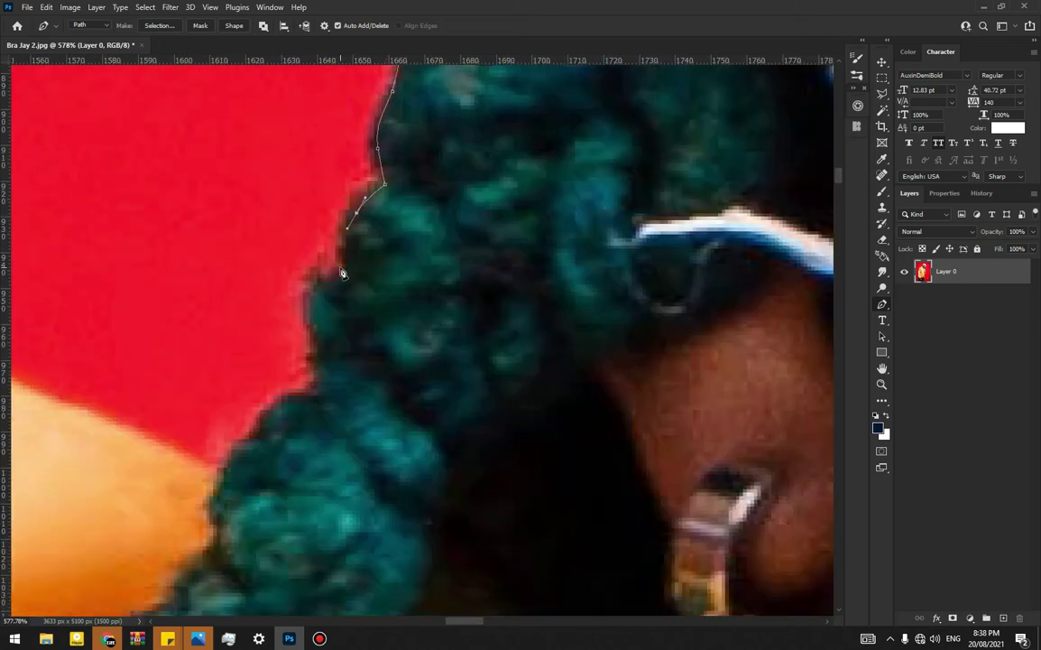
pyautogui.click(321, 285)
pyautogui.click(312, 316)
pyautogui.click(318, 335)
pyautogui.click(316, 377)
pyautogui.click(316, 397)
pyautogui.click(278, 408)
pyautogui.click(245, 442)
pyautogui.moveTo(210, 466); pyautogui.dragTo(749, 439)
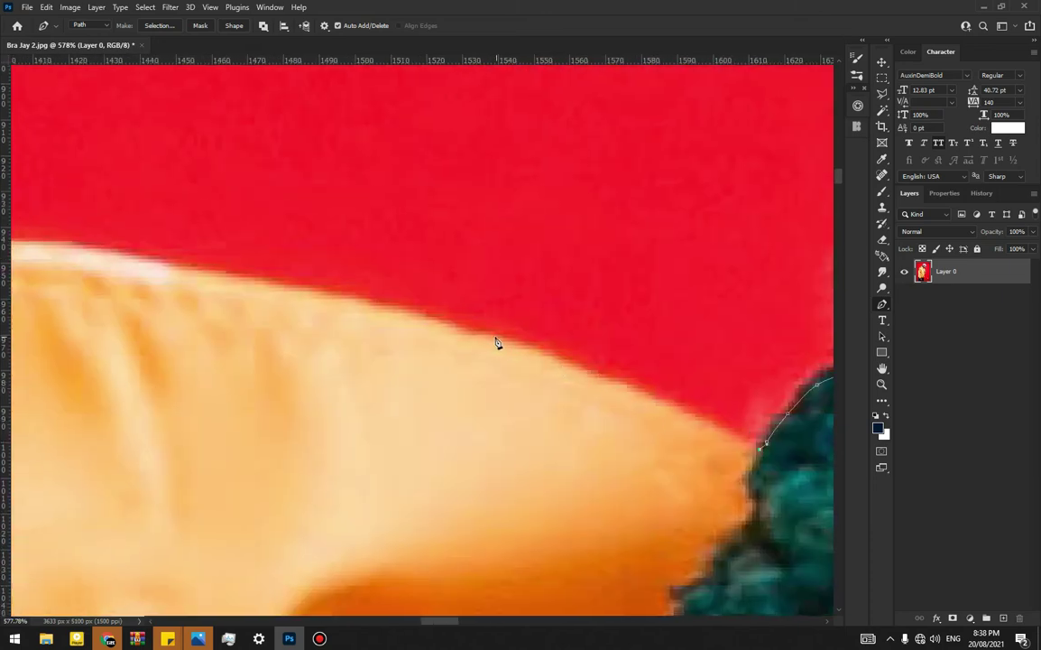
# Trace the top edge of the orange garment from the hair to its rounded outer end.
pyautogui.moveTo(477, 340); pyautogui.dragTo(372, 304)
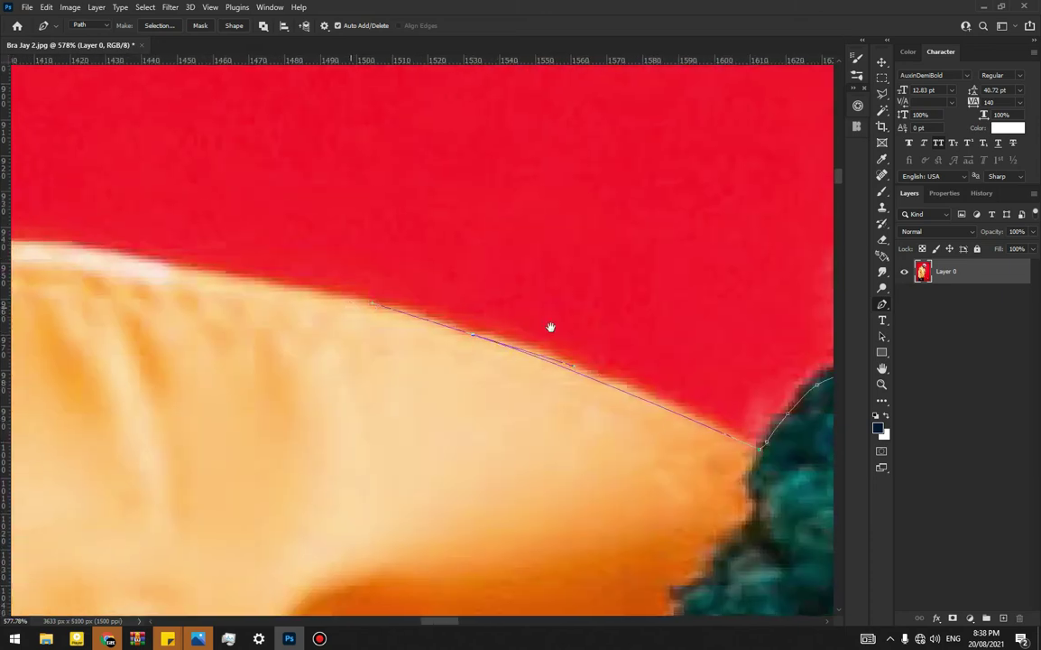
pyautogui.hscroll(-3, 528, 292)
pyautogui.moveTo(407, 272); pyautogui.dragTo(309, 266)
pyautogui.moveTo(229, 276); pyautogui.dragTo(192, 282)
pyautogui.hscroll(-3, 192, 277)
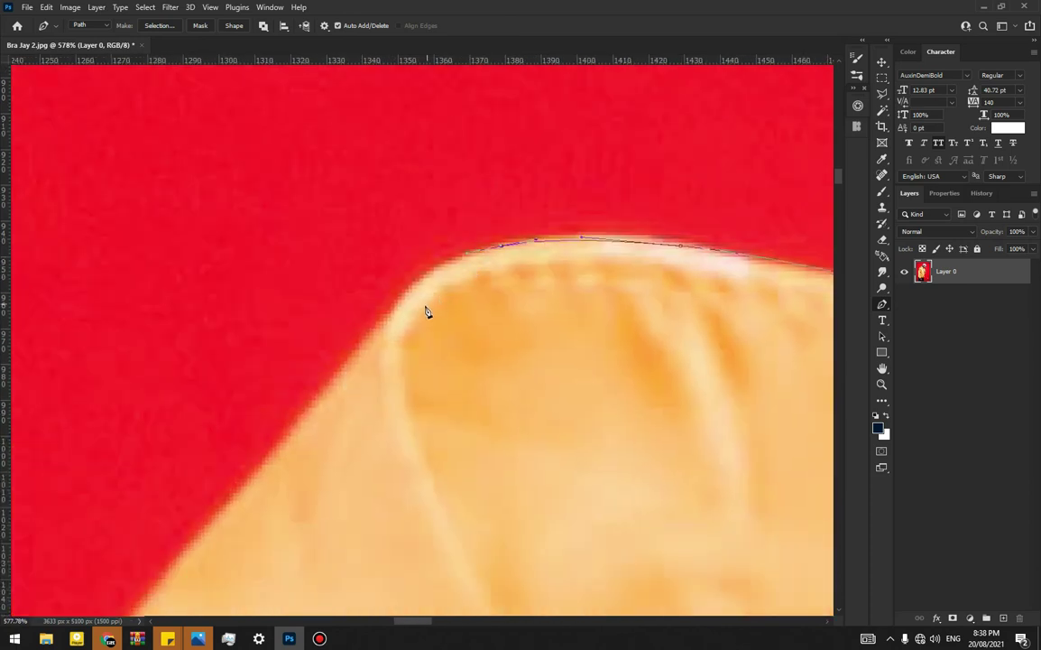
# Trace around the garment's rounded end and down its straight diagonal edge to the corner above the white beaded trim.
pyautogui.click(387, 322)
pyautogui.click(331, 369)
pyautogui.moveTo(325, 366); pyautogui.dragTo(484, 209)
pyautogui.click(303, 429)
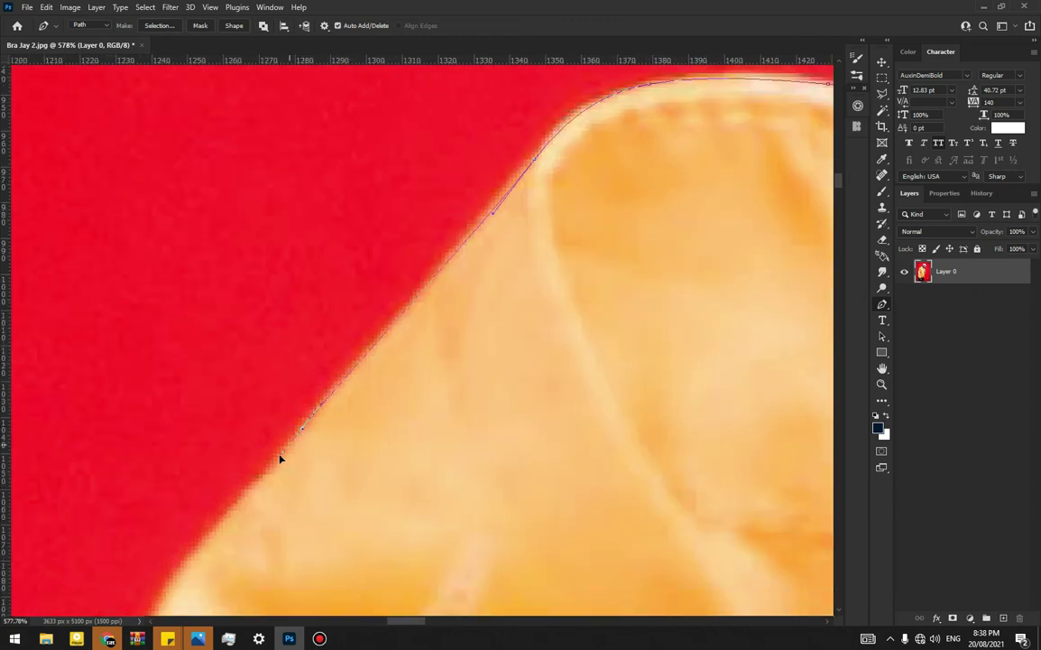
pyautogui.moveTo(271, 469); pyautogui.dragTo(489, 291)
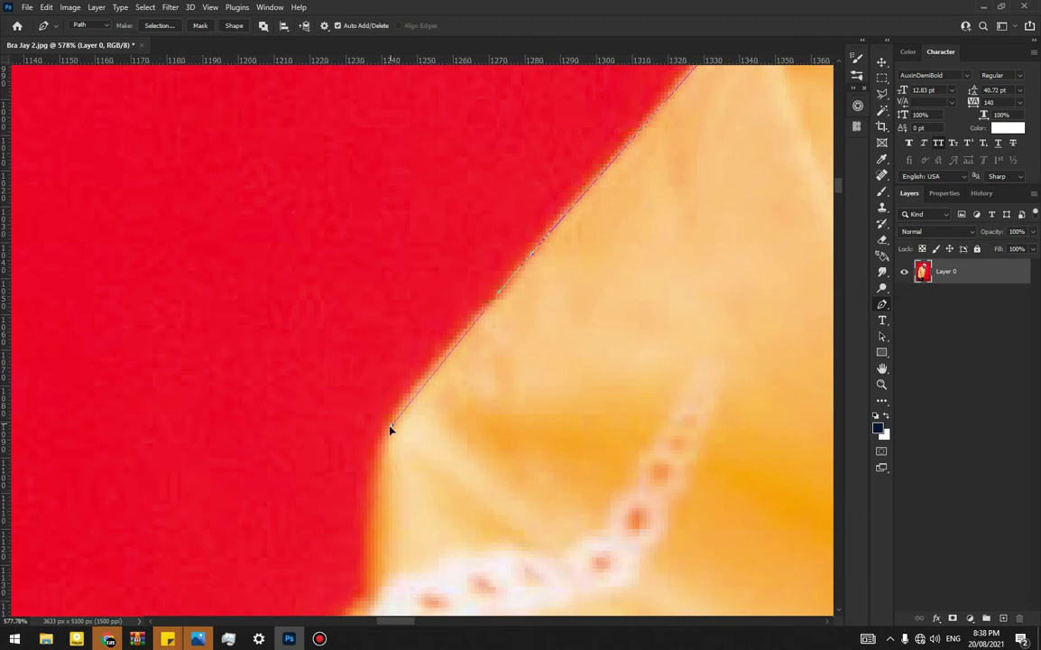
# Trace around the garment's corner and down the short vertical edge to where the white beaded trim meets the shoulder fold.
pyautogui.click(378, 457)
pyautogui.moveTo(377, 458); pyautogui.dragTo(410, 290)
pyautogui.moveTo(419, 207); pyautogui.dragTo(428, 152)
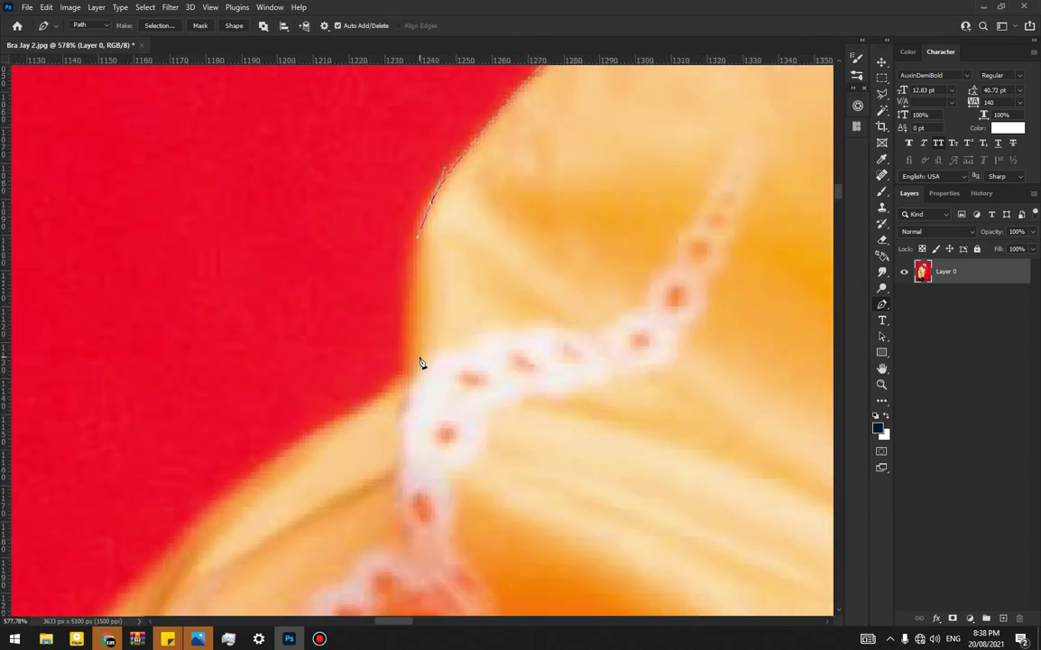
pyautogui.moveTo(410, 369); pyautogui.dragTo(410, 383)
pyautogui.click(227, 495)
pyautogui.hotkey('ctrl', 'z')
pyautogui.moveTo(352, 425); pyautogui.dragTo(556, 225)
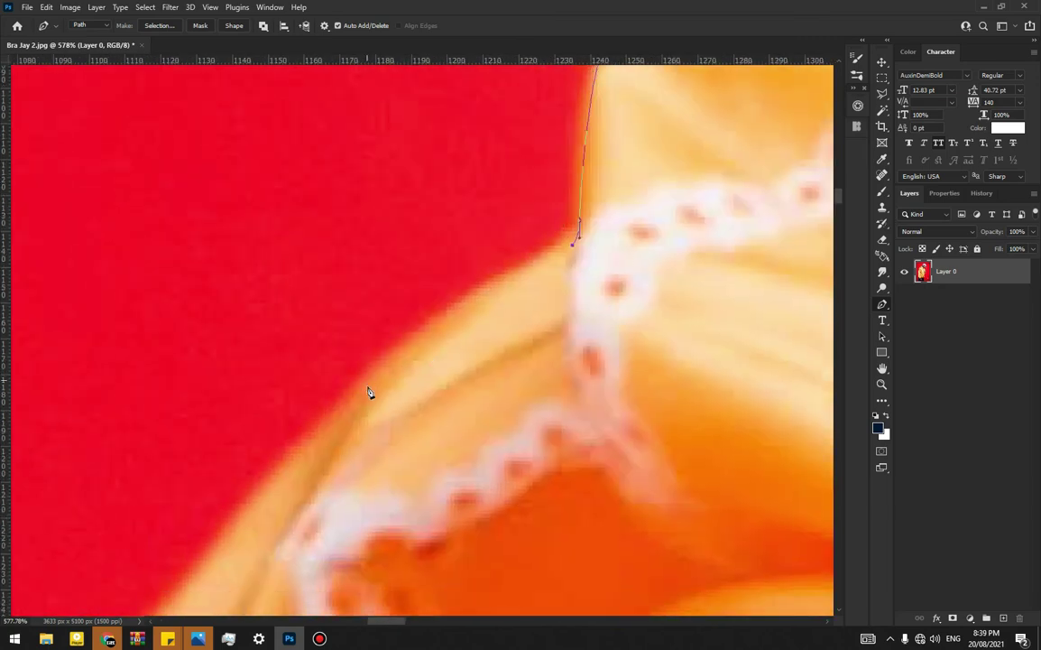
# Trace the outer curve of the shoulder fold from the beaded trim down to the sleeve's upper edge.
pyautogui.moveTo(365, 393); pyautogui.dragTo(267, 482)
pyautogui.moveTo(396, 298); pyautogui.dragTo(571, 30)
pyautogui.moveTo(307, 385); pyautogui.dragTo(290, 425)
pyautogui.moveTo(268, 521); pyautogui.dragTo(272, 574)
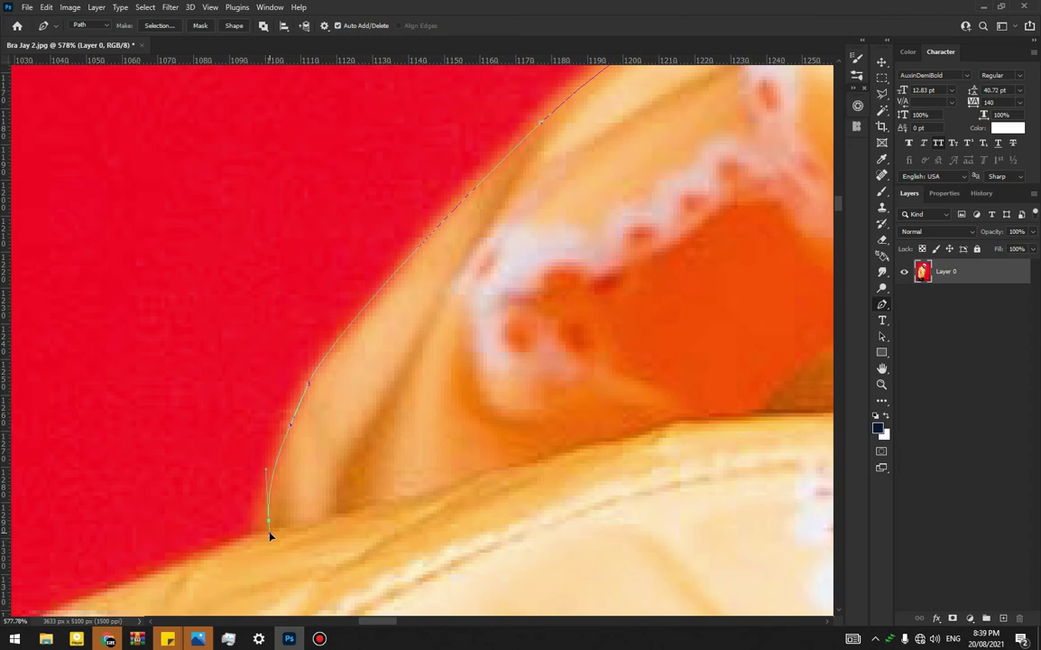
pyautogui.moveTo(260, 537); pyautogui.dragTo(614, 223)
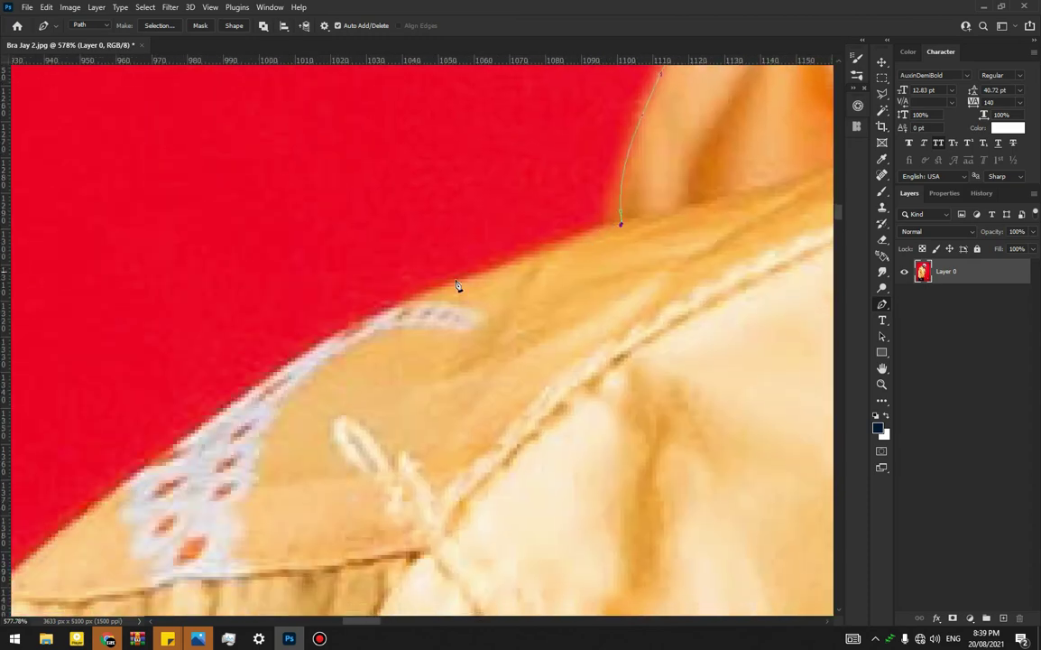
# Trace the sleeve's sloping upper edge past the white eyelet trim and the seam to the start of the diagonal folds.
pyautogui.moveTo(271, 377); pyautogui.dragTo(604, 221)
pyautogui.moveTo(381, 397); pyautogui.dragTo(611, 280)
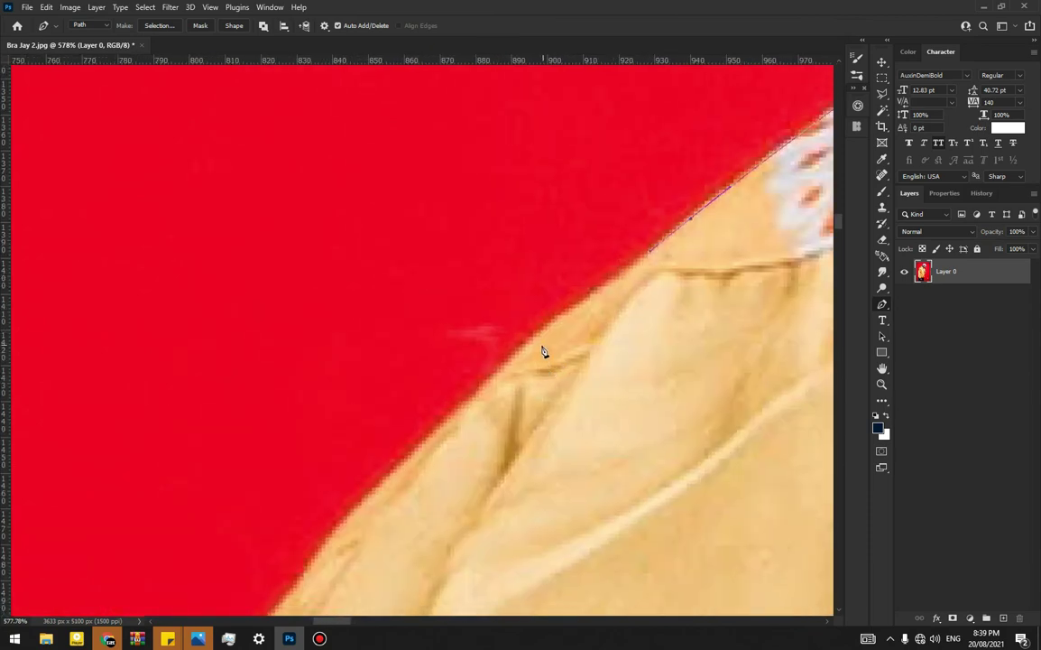
pyautogui.moveTo(486, 390); pyautogui.dragTo(443, 425)
pyautogui.moveTo(337, 527); pyautogui.dragTo(331, 541)
pyautogui.moveTo(373, 489); pyautogui.dragTo(398, 300)
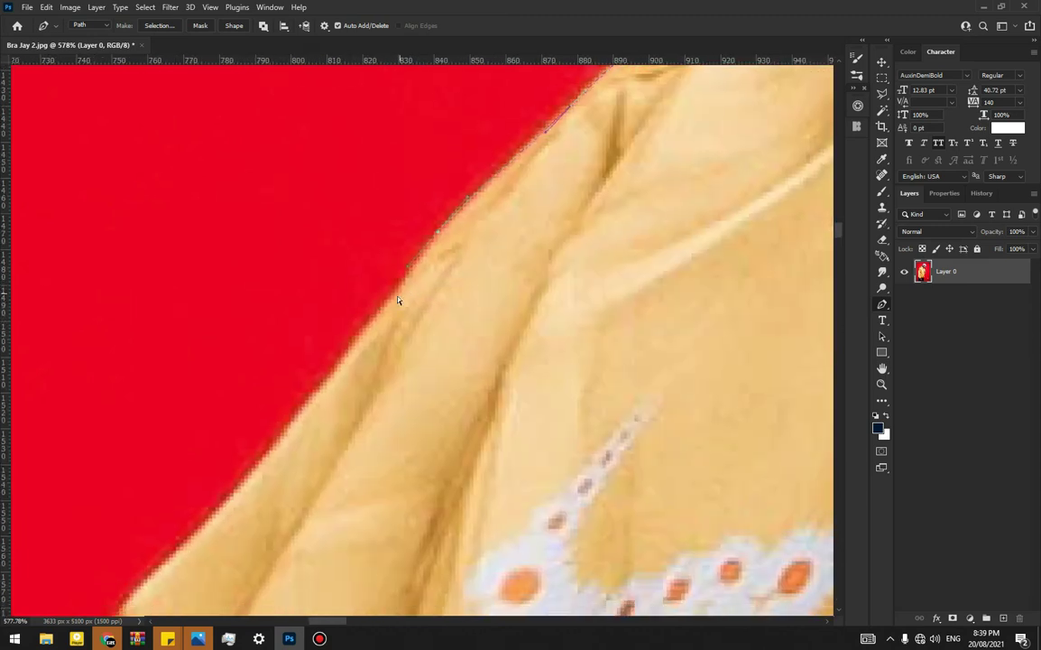
# Trace the diagonal sleeve edge down to its outward corner and around onto the steeper edge below.
pyautogui.click(378, 320)
pyautogui.click(311, 401)
pyautogui.moveTo(320, 390); pyautogui.dragTo(544, 275)
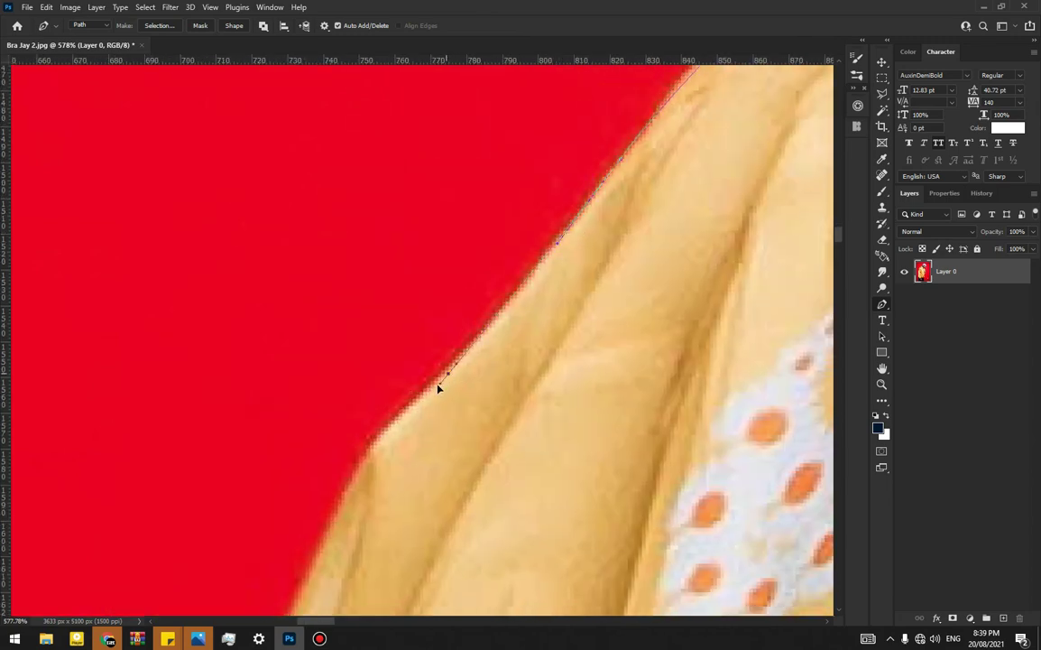
pyautogui.moveTo(420, 395); pyautogui.dragTo(546, 272)
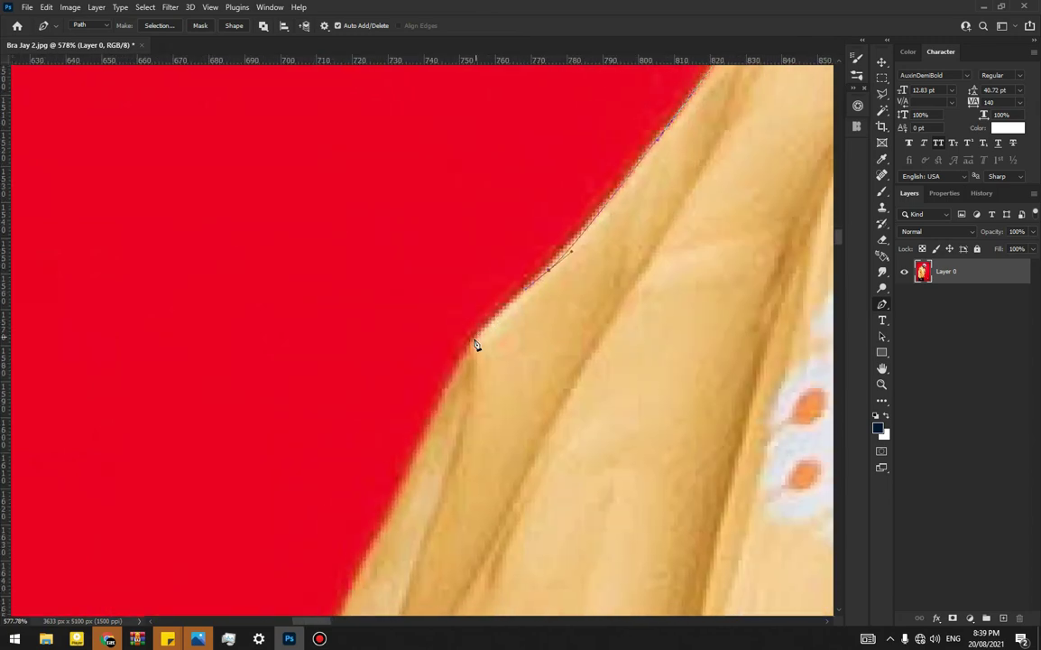
pyautogui.click(408, 474)
pyautogui.moveTo(400, 488); pyautogui.dragTo(483, 247)
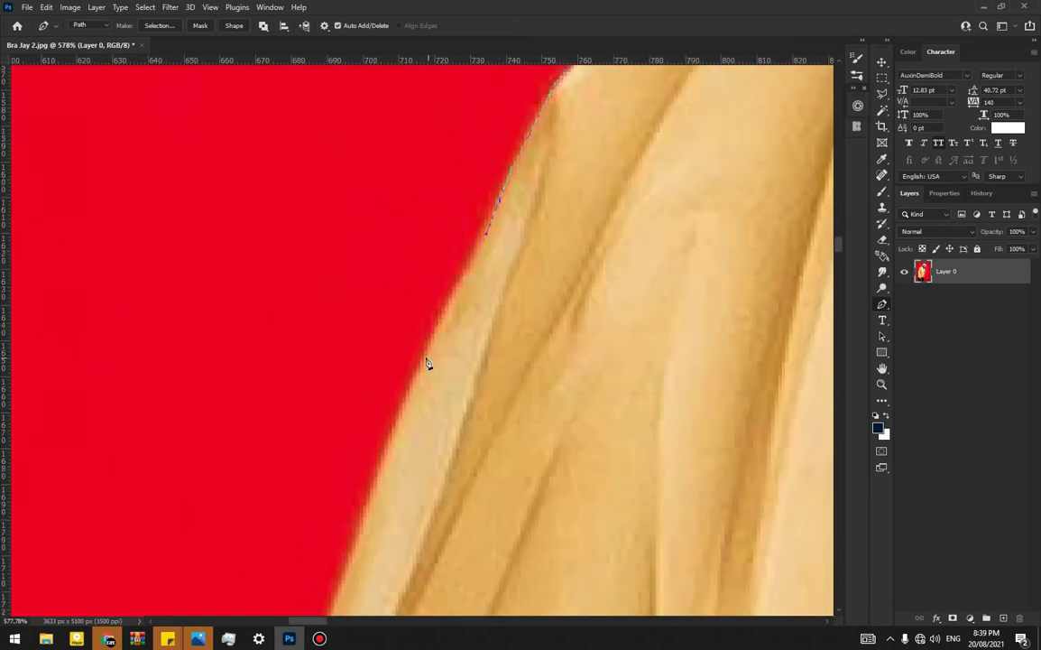
# Trace the steep sleeve edge down to beside the lower tip of the tapering diagonal eyelet trim.
pyautogui.moveTo(400, 425); pyautogui.dragTo(422, 227)
pyautogui.moveTo(333, 488); pyautogui.dragTo(331, 498)
pyautogui.moveTo(314, 552); pyautogui.dragTo(427, 112)
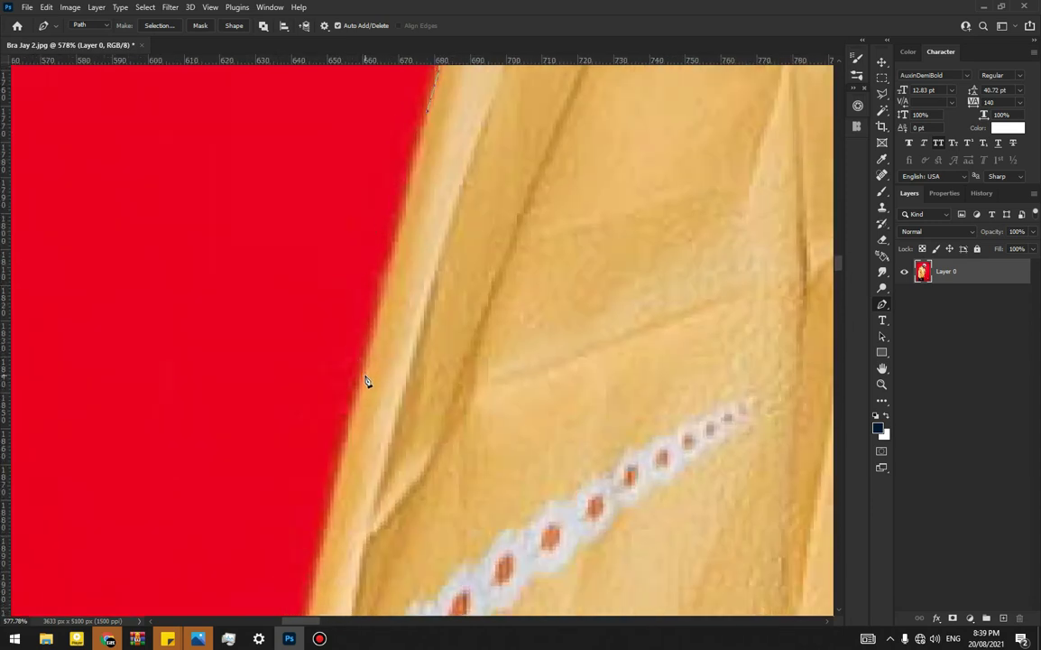
pyautogui.moveTo(360, 388); pyautogui.dragTo(352, 420)
pyautogui.scroll(-5, 347, 414)
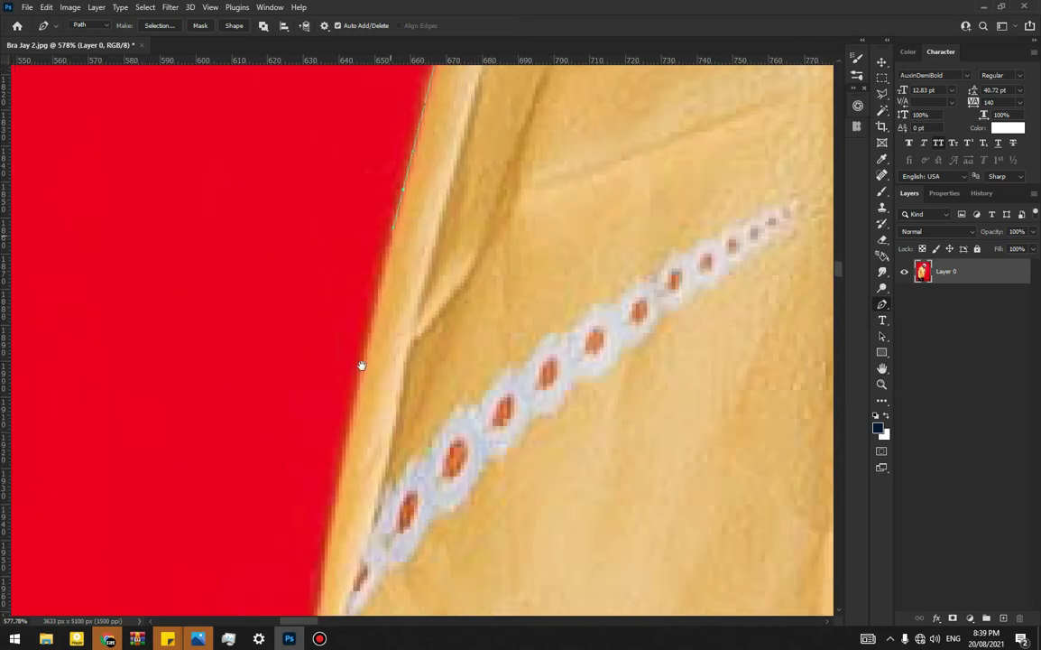
pyautogui.moveTo(341, 492); pyautogui.dragTo(334, 550)
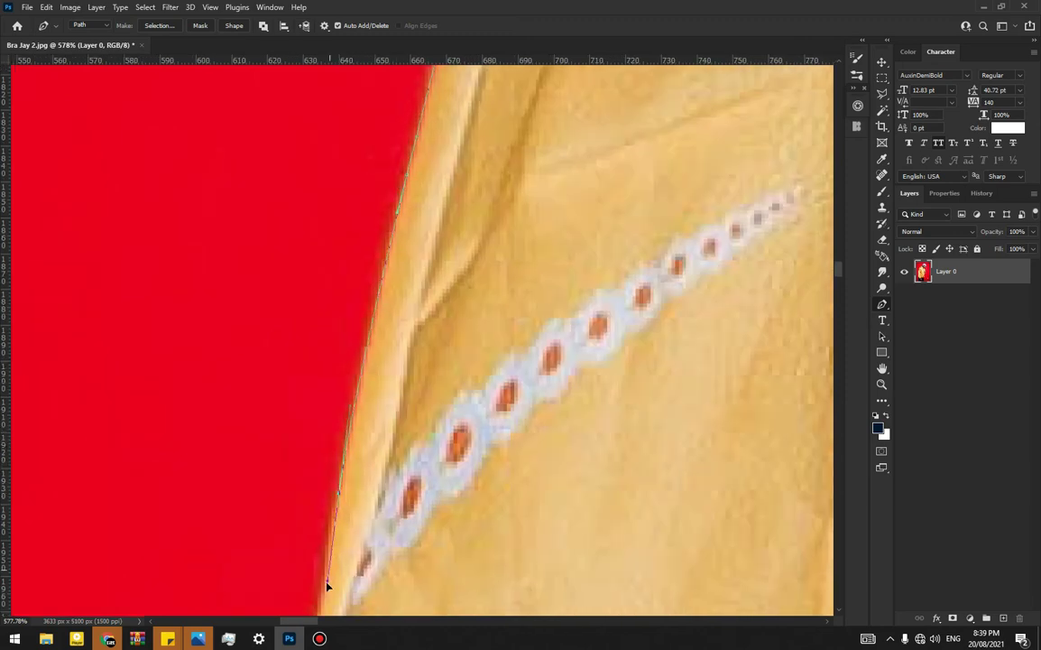
pyautogui.scroll(-8, 328, 582)
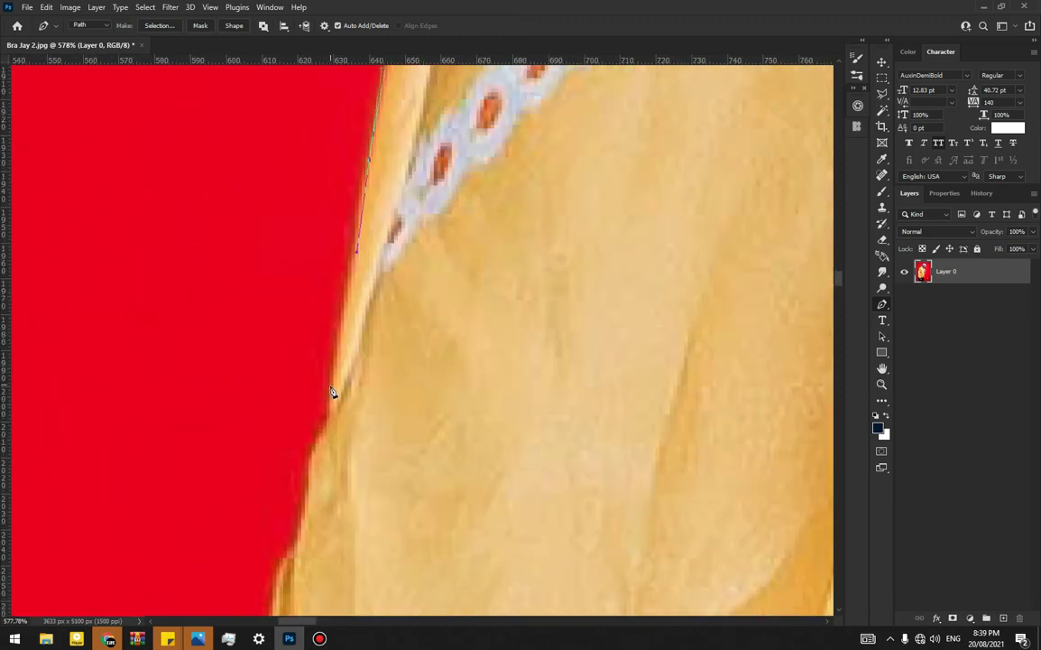
# Undo the misplaced anchor and trace the sleeve edge below the diagonal trim through its two small steps.
pyautogui.moveTo(332, 398); pyautogui.dragTo(279, 454)
pyautogui.hotkey('ctrl', 'z')
pyautogui.scroll(-3, 366, 319)
pyautogui.click(355, 336)
pyautogui.click(351, 369)
pyautogui.click(337, 396)
pyautogui.click(322, 453)
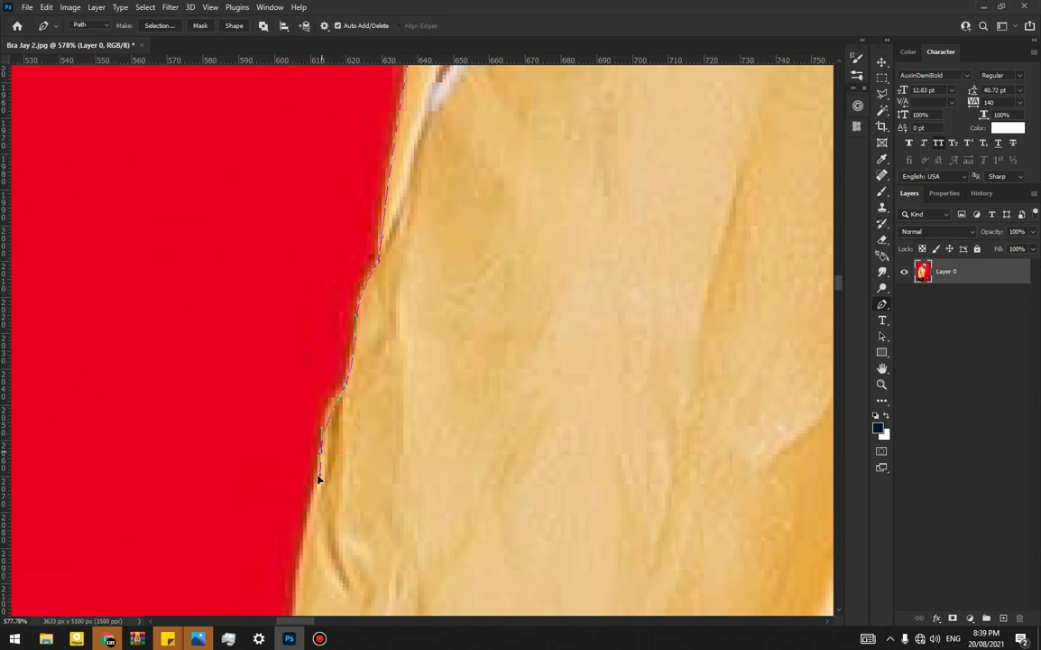
# Trace the sleeve edge around the slight bend below the two steps and down the slanted stretch, replacing one misplaced anchor.
pyautogui.scroll(-4, 393, 276)
pyautogui.click(383, 353)
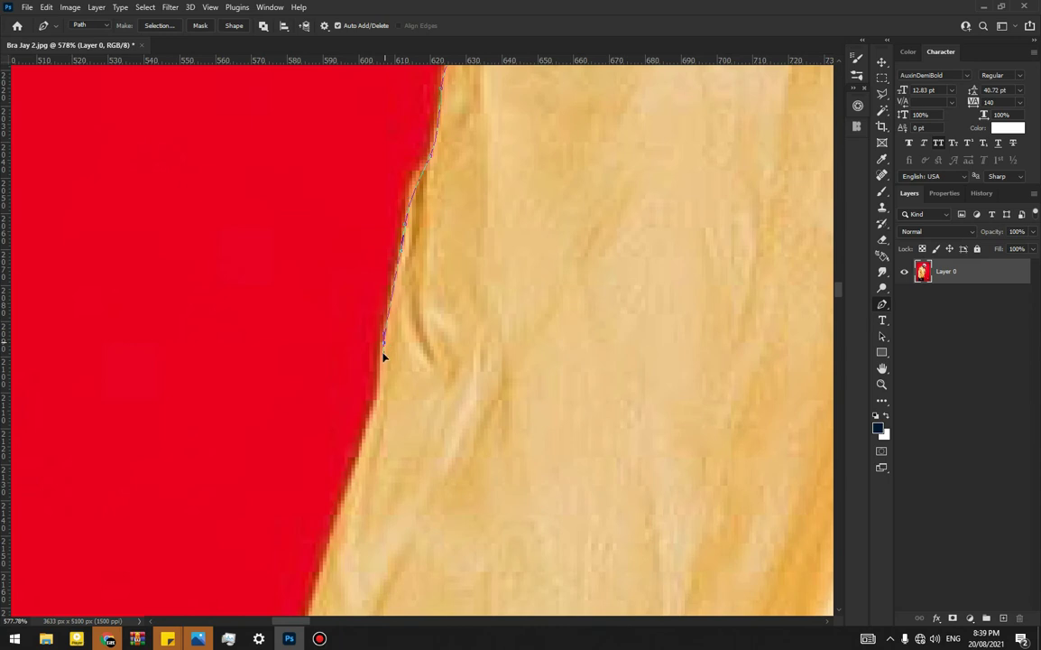
pyautogui.click(367, 429)
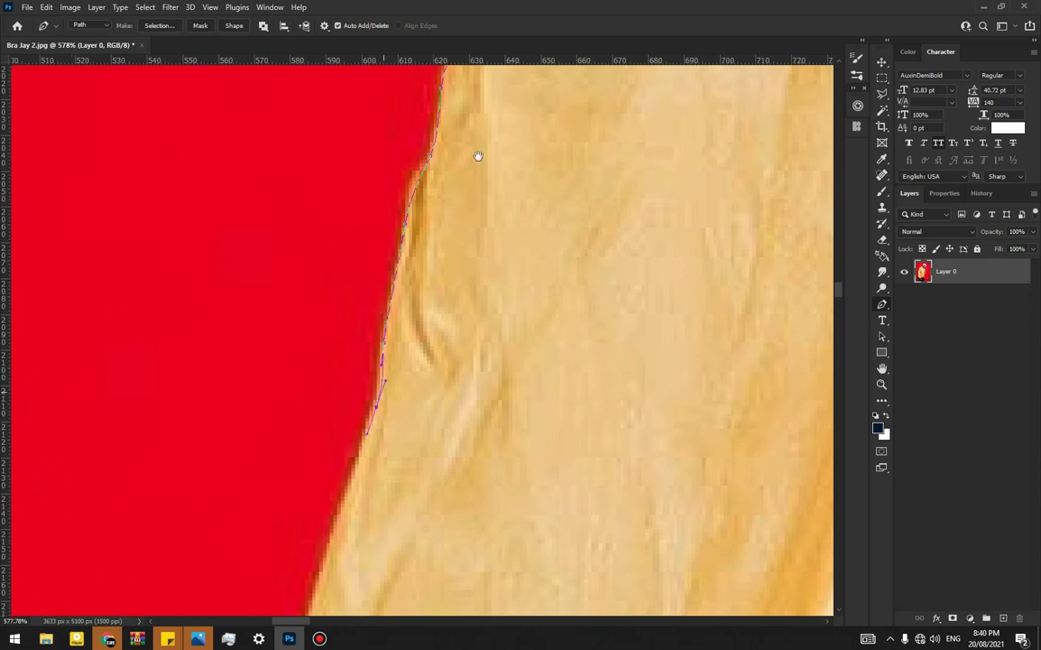
pyautogui.scroll(-5, 406, 381)
pyautogui.click(378, 450)
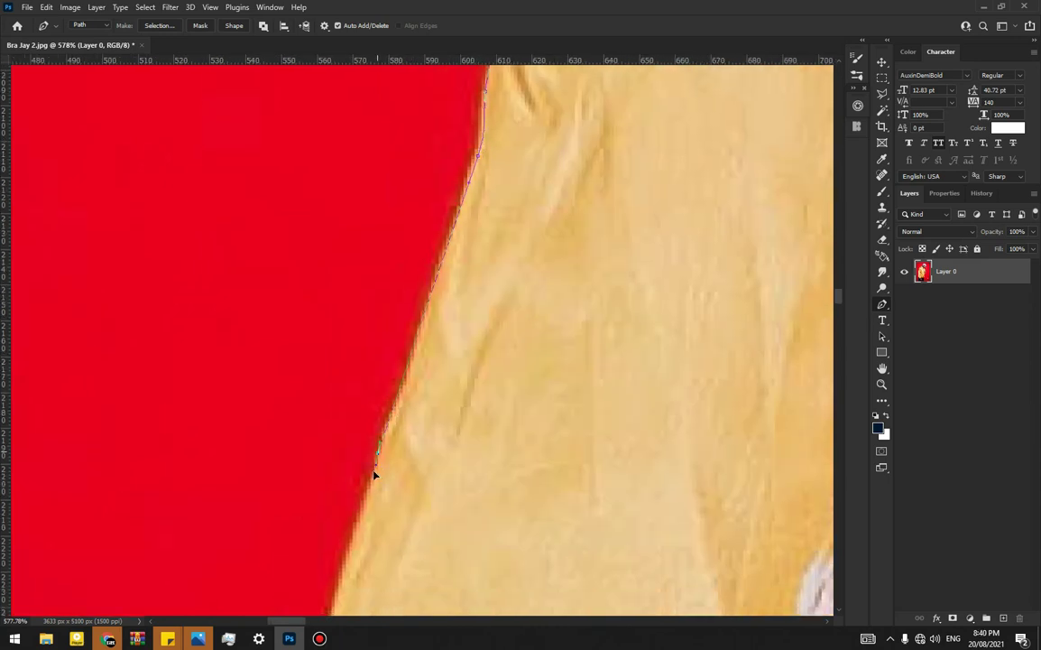
pyautogui.hotkey('ctrl', 'z')
pyautogui.click(400, 402)
pyautogui.scroll(-3, 399, 377)
pyautogui.click(391, 422)
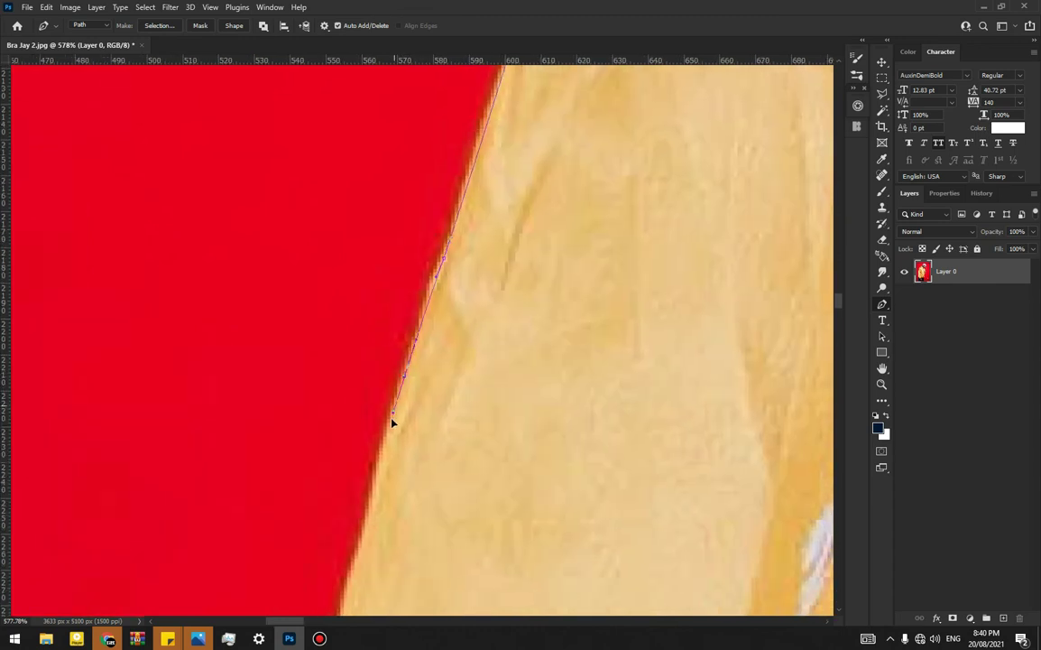
# Trace the nearly straight sleeve edge down past the dark branching crease.
pyautogui.moveTo(390, 421); pyautogui.dragTo(462, 233)
pyautogui.click(402, 372)
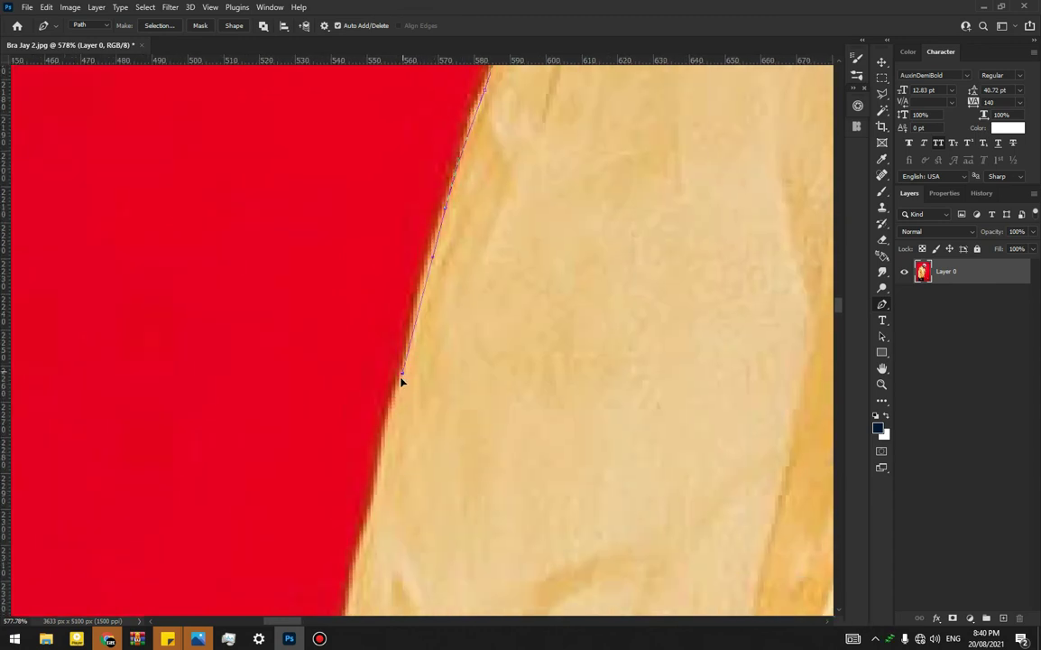
pyautogui.click(376, 487)
pyautogui.moveTo(371, 495); pyautogui.dragTo(416, 287)
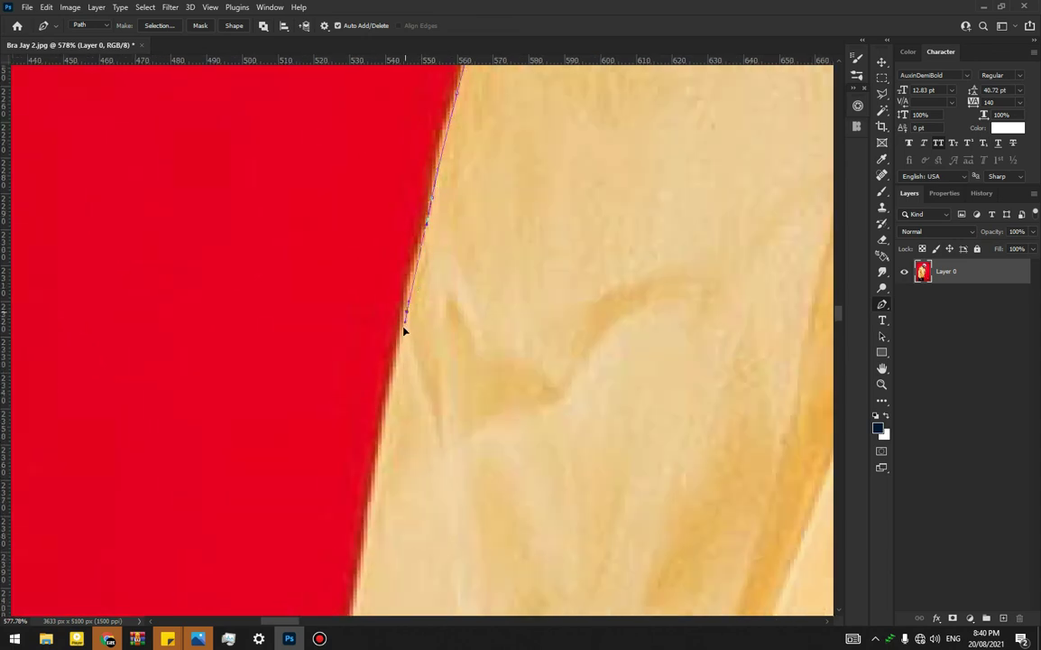
pyautogui.click(399, 351)
pyautogui.click(380, 451)
pyautogui.click(374, 483)
pyautogui.click(369, 517)
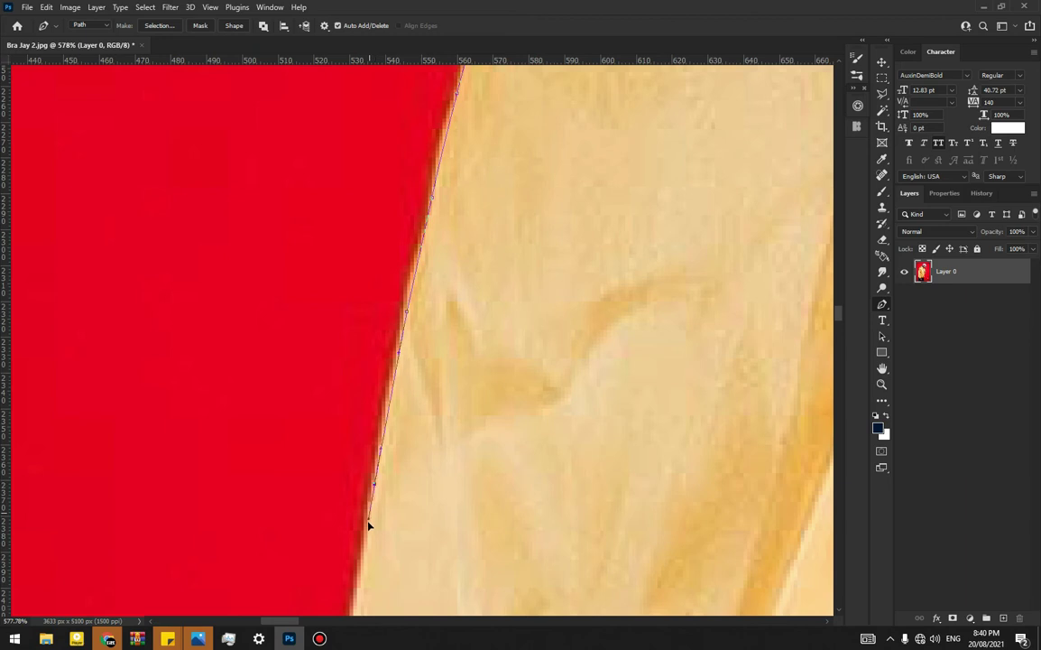
pyautogui.moveTo(363, 518); pyautogui.dragTo(384, 240)
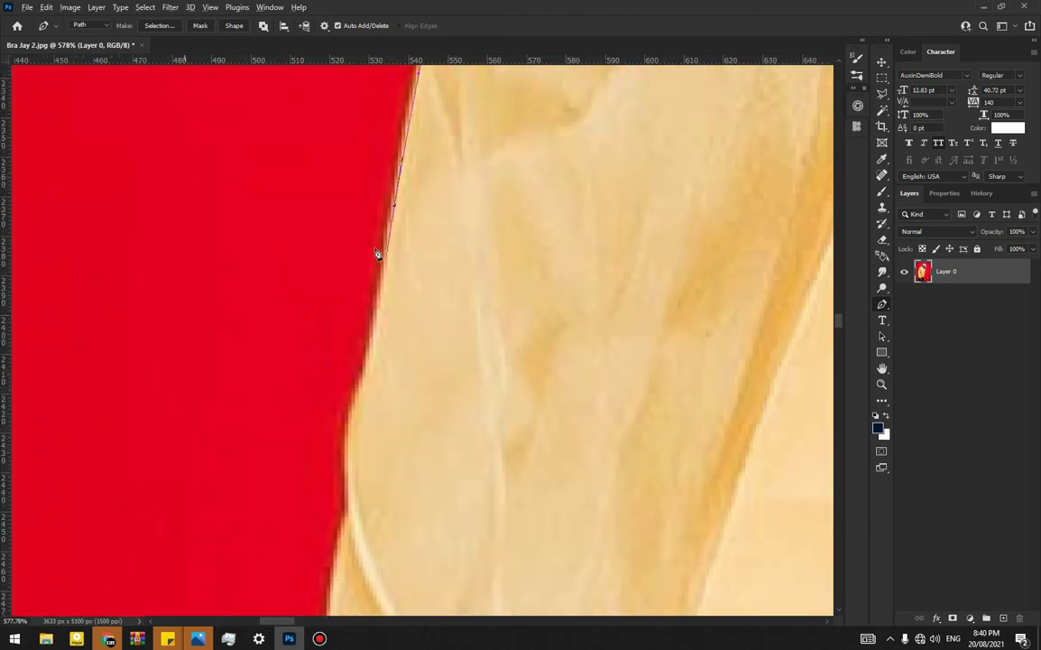
# Trace the sleeve edge around the shallow bend and past the point where the thin pale crease meets it.
pyautogui.scroll(2, 377, 254)
pyautogui.click(376, 325)
pyautogui.click(371, 370)
pyautogui.click(366, 416)
pyautogui.click(345, 461)
pyautogui.moveTo(356, 372); pyautogui.dragTo(388, 151)
pyautogui.click(369, 296)
pyautogui.click(370, 335)
pyautogui.click(373, 373)
pyautogui.click(359, 408)
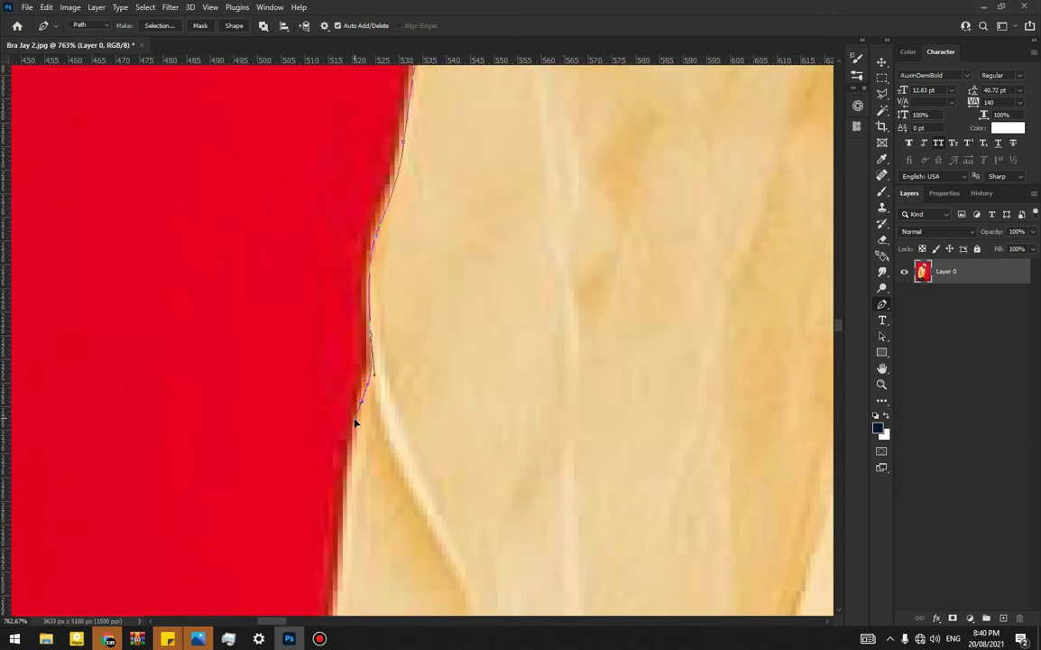
# Trace the sleeve edge from below the pale crease down to beside the white eyelet patch with orange holes.
pyautogui.moveTo(356, 420); pyautogui.dragTo(405, 257)
pyautogui.scroll(-1, 421, 230)
pyautogui.click(377, 526)
pyautogui.click(372, 586)
pyautogui.moveTo(366, 479); pyautogui.dragTo(346, 288)
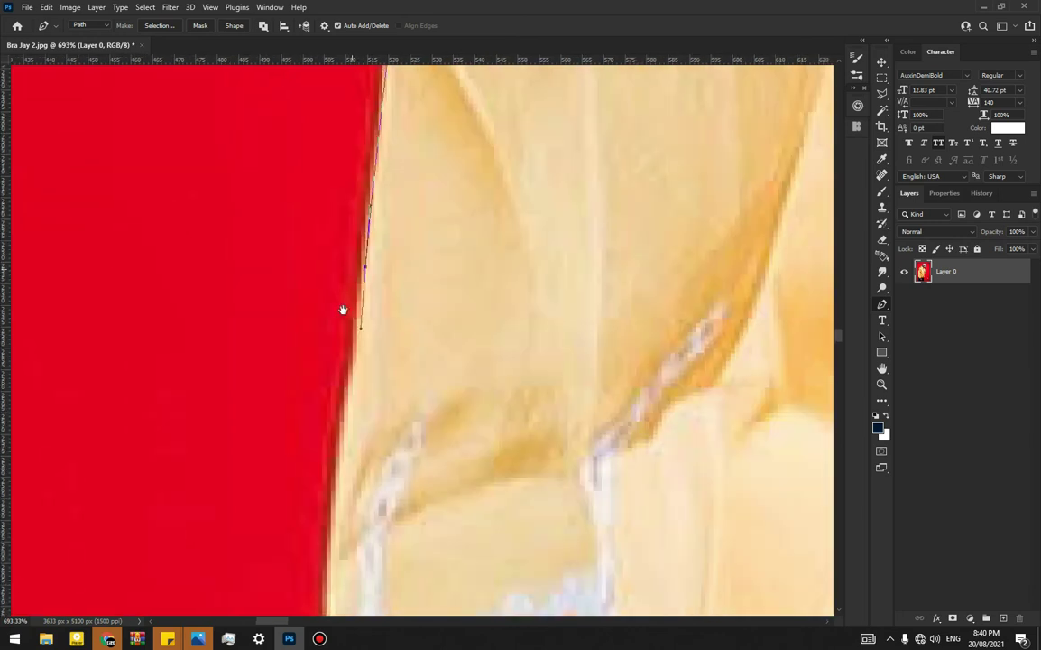
pyautogui.click(342, 403)
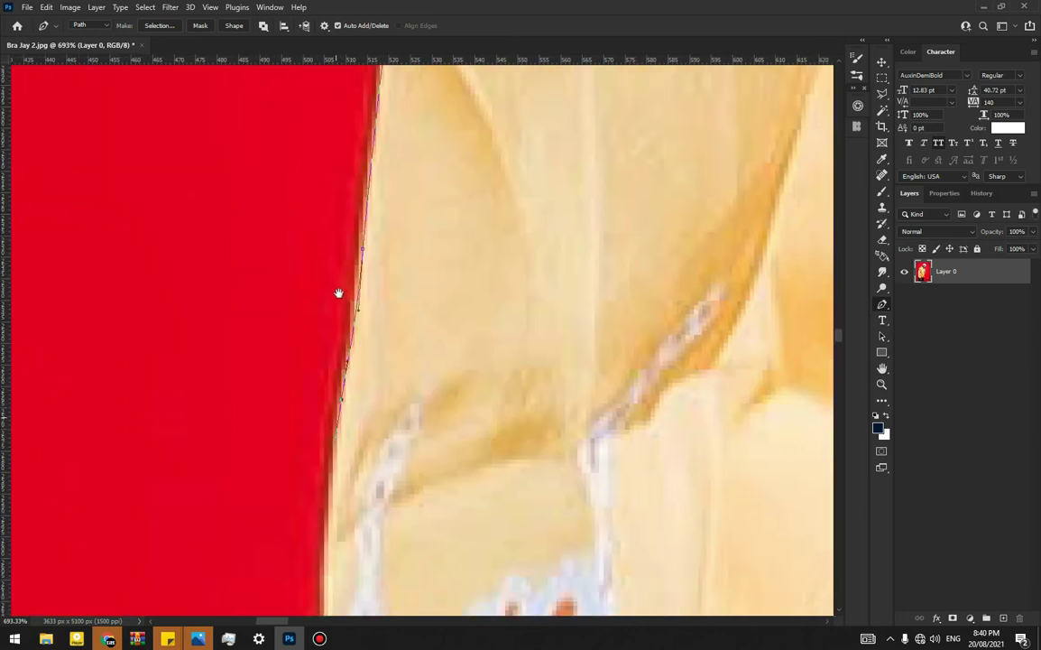
pyautogui.scroll(-3, 334, 327)
pyautogui.click(346, 456)
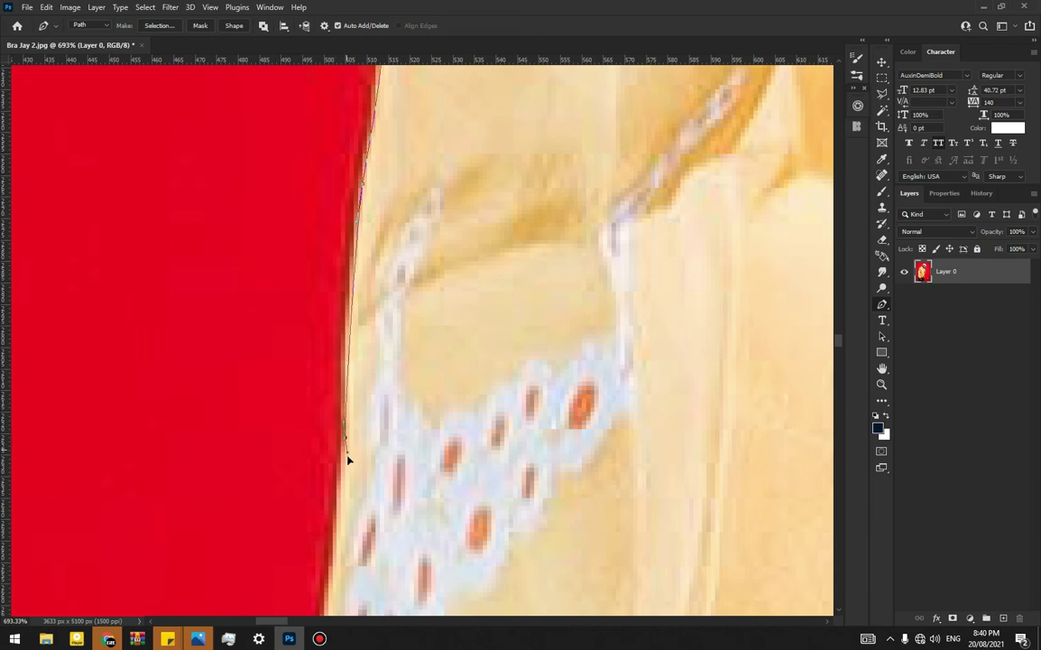
# Trace the sleeve edge past the eyelet patch and onto the plain slanted stretch beneath it.
pyautogui.scroll(-4, 395, 244)
pyautogui.click(382, 375)
pyautogui.click(372, 415)
pyautogui.scroll(-3, 410, 297)
pyautogui.click(393, 378)
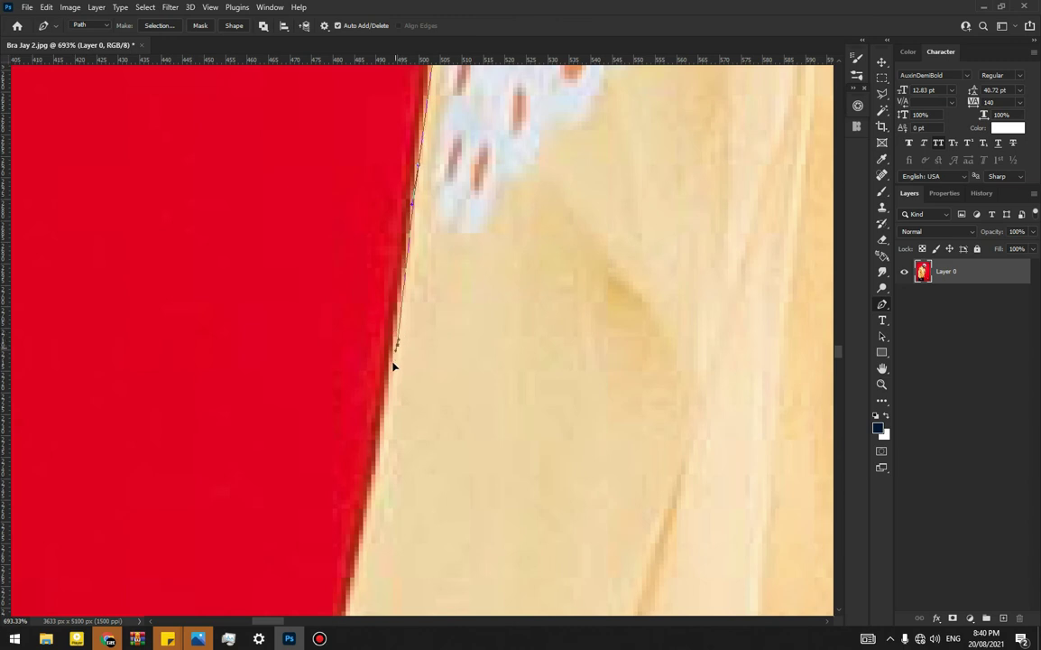
pyautogui.moveTo(404, 295); pyautogui.dragTo(431, 158)
# Trace the plain slanted sleeve edge down to just above the next strip of eyelet trim.
pyautogui.scroll(-1, 432, 158)
pyautogui.moveTo(414, 288); pyautogui.dragTo(408, 315)
pyautogui.moveTo(383, 441); pyautogui.dragTo(371, 505)
pyautogui.moveTo(382, 338); pyautogui.dragTo(402, 123)
pyautogui.moveTo(379, 408); pyautogui.dragTo(377, 456)
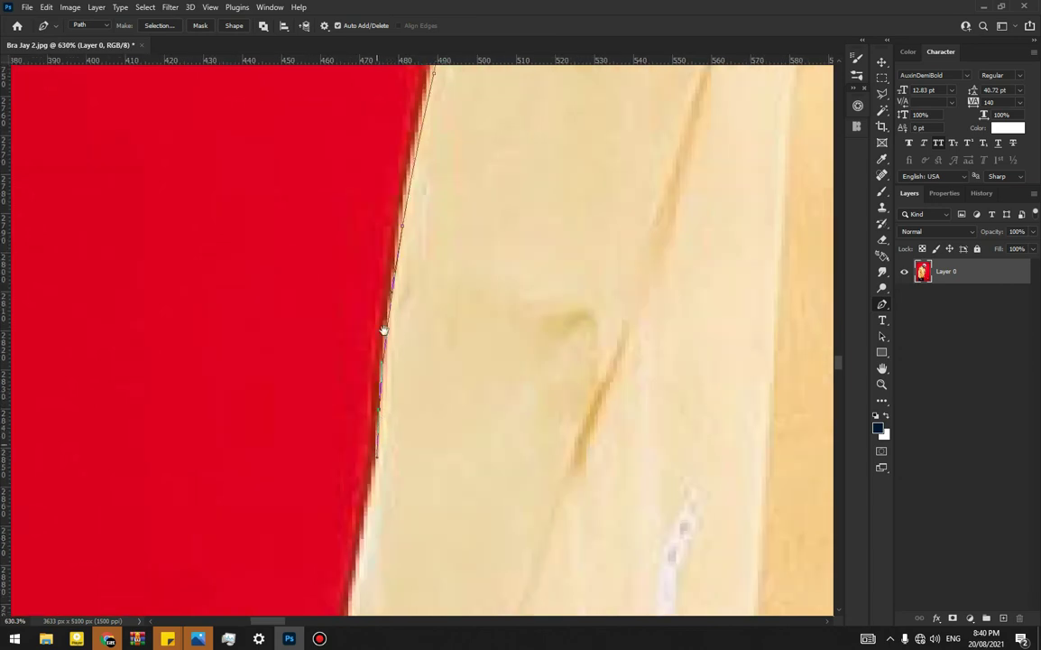
pyautogui.moveTo(383, 330); pyautogui.dragTo(426, 95)
# Trace the sleeve edge past the lower eyelet trim and around its outermost bulge, where it turns back inward.
pyautogui.moveTo(403, 365); pyautogui.dragTo(391, 407)
pyautogui.moveTo(435, 180); pyautogui.dragTo(437, 172)
pyautogui.moveTo(407, 589); pyautogui.dragTo(422, 393)
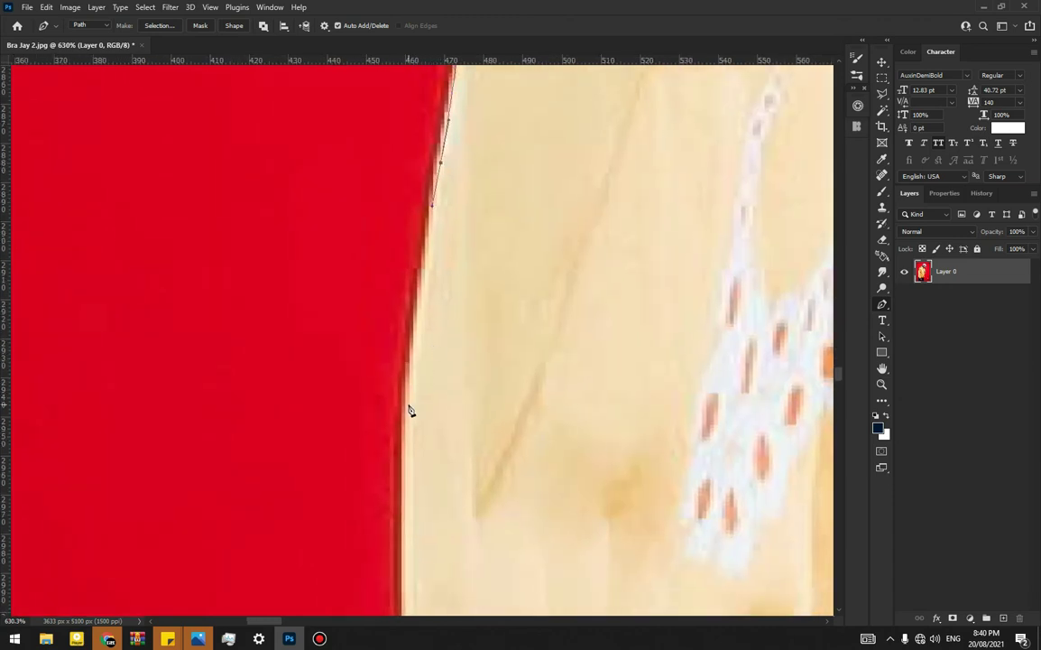
pyautogui.click(399, 506)
pyautogui.moveTo(402, 506); pyautogui.dragTo(409, 256)
pyautogui.moveTo(409, 412); pyautogui.dragTo(416, 470)
pyautogui.moveTo(417, 518); pyautogui.dragTo(404, 306)
# Trace the inward-slanting lower sleeve edge past the dark orange fold to just above the small white trim mark.
pyautogui.moveTo(425, 406); pyautogui.dragTo(365, 216)
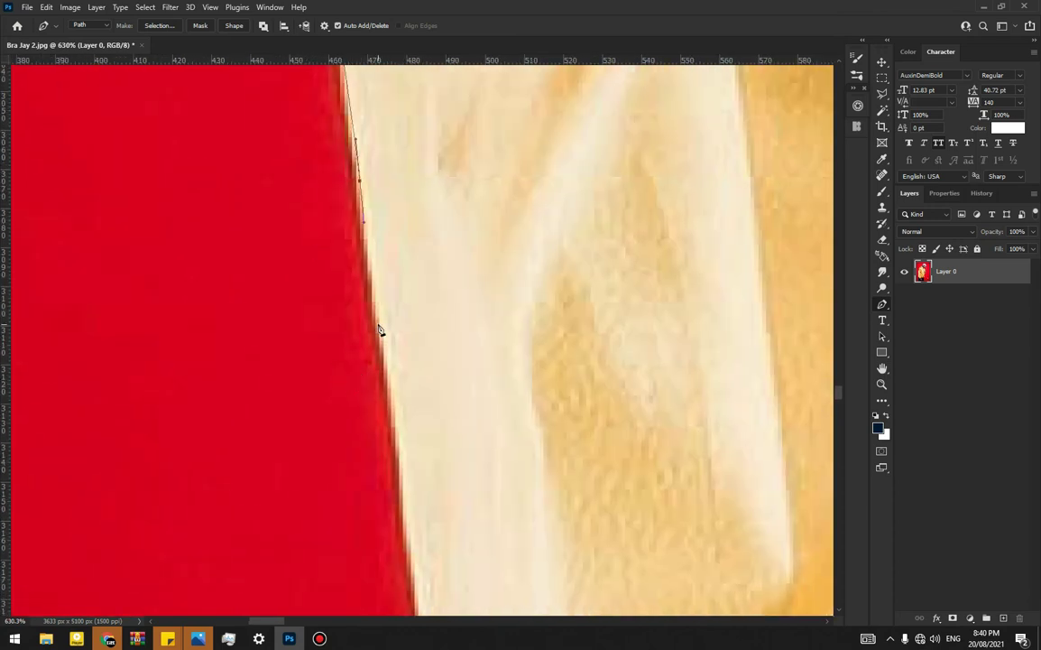
pyautogui.moveTo(379, 329); pyautogui.dragTo(383, 359)
pyautogui.moveTo(403, 462); pyautogui.dragTo(384, 207)
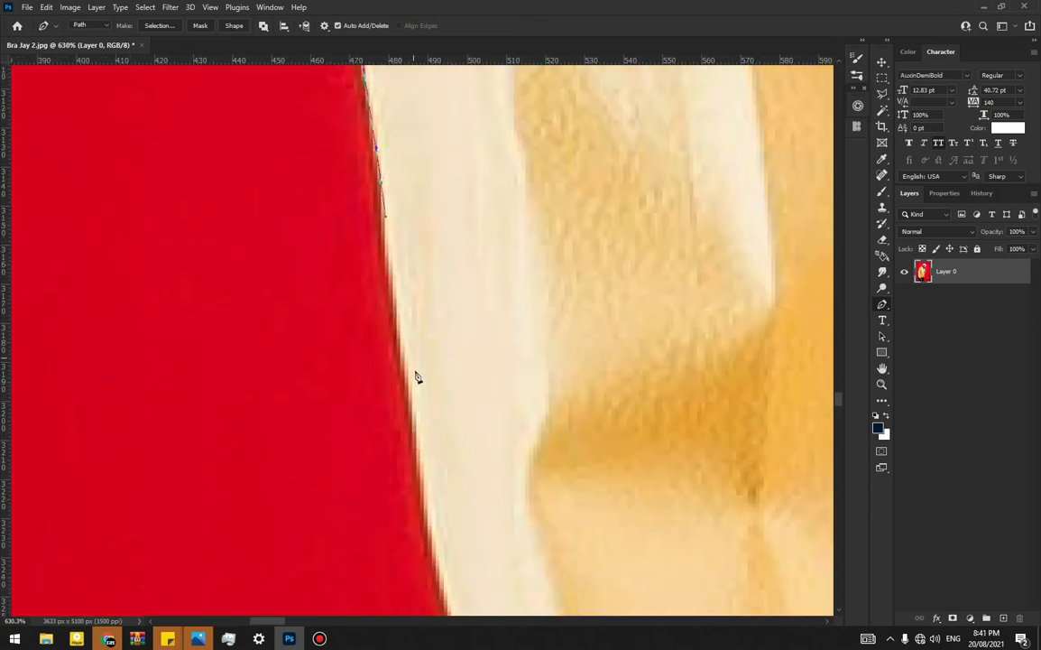
pyautogui.moveTo(415, 395); pyautogui.dragTo(418, 420)
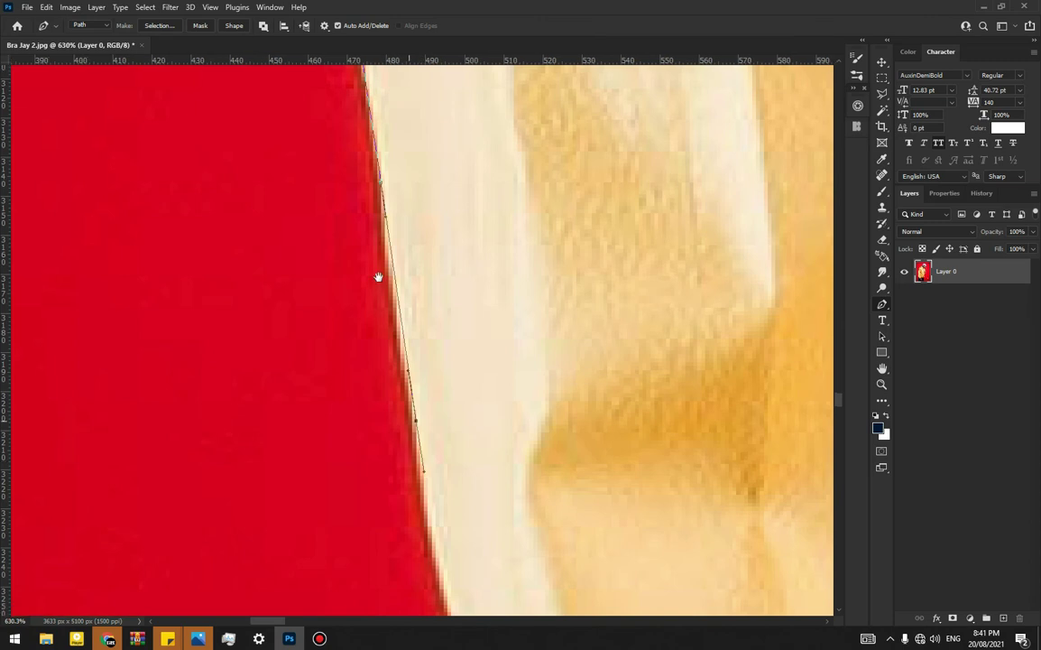
pyautogui.moveTo(385, 308); pyautogui.dragTo(345, 115)
pyautogui.moveTo(409, 419); pyautogui.dragTo(413, 442)
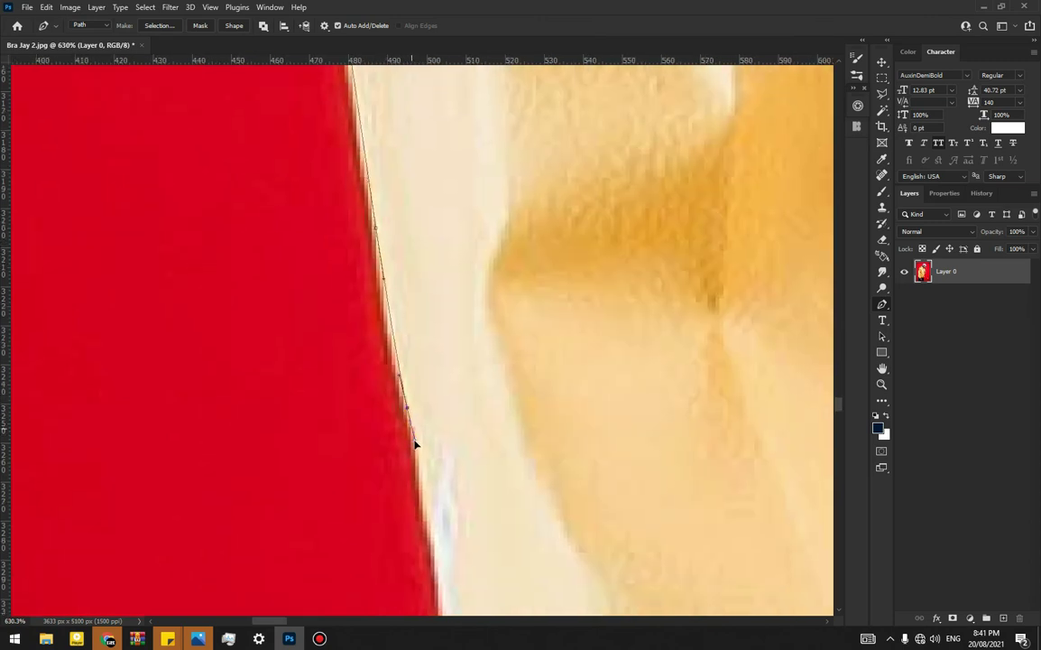
# Trace the sleeve edge past the small white trim mark and down the plain cream section below.
pyautogui.moveTo(419, 498); pyautogui.dragTo(403, 431)
pyautogui.moveTo(402, 356); pyautogui.dragTo(388, 165)
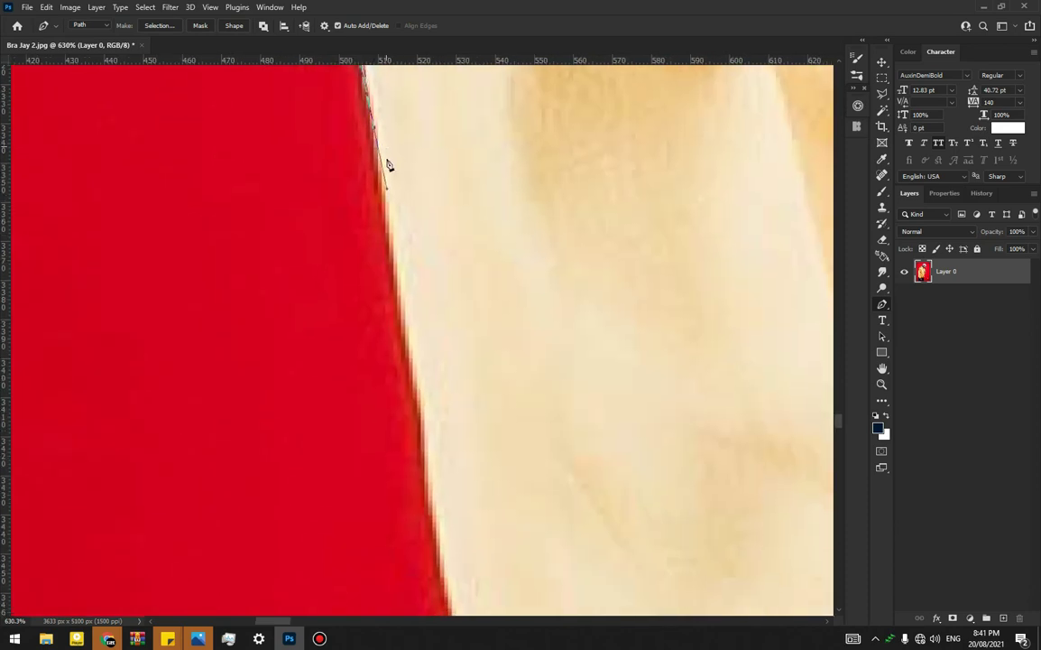
pyautogui.moveTo(404, 321); pyautogui.dragTo(422, 413)
pyautogui.moveTo(424, 515); pyautogui.dragTo(429, 411)
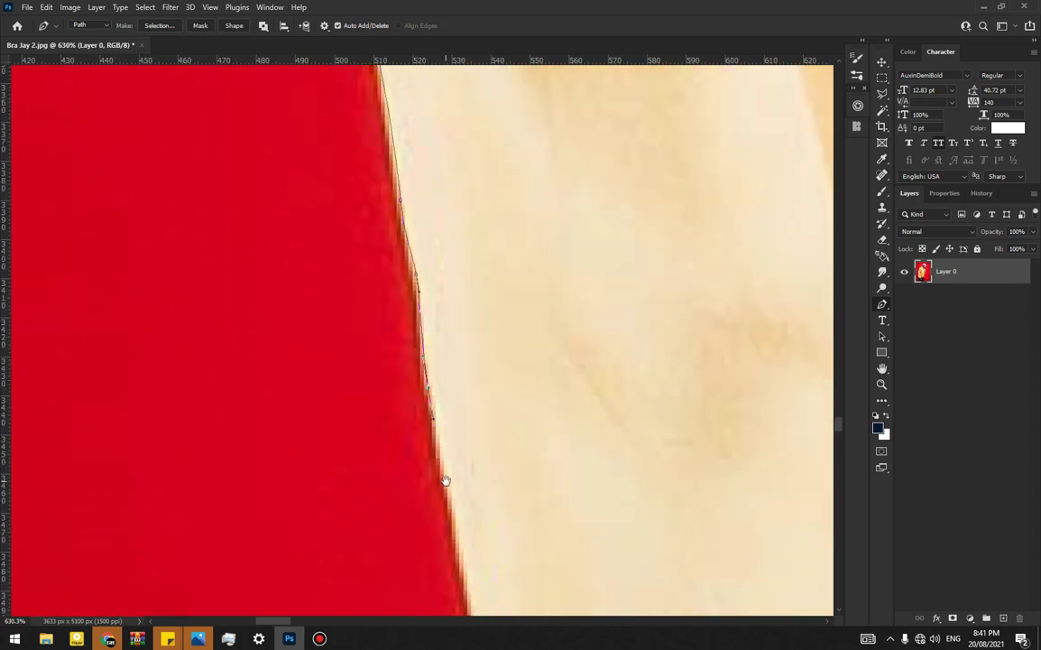
# Trace the slanted cream sleeve edge down to just above where it turns vertical.
pyautogui.moveTo(444, 481); pyautogui.dragTo(327, 232)
pyautogui.moveTo(349, 334); pyautogui.dragTo(353, 358)
pyautogui.moveTo(400, 276); pyautogui.dragTo(386, 170)
pyautogui.moveTo(371, 431); pyautogui.dragTo(334, 226)
pyautogui.moveTo(360, 348); pyautogui.dragTo(366, 368)
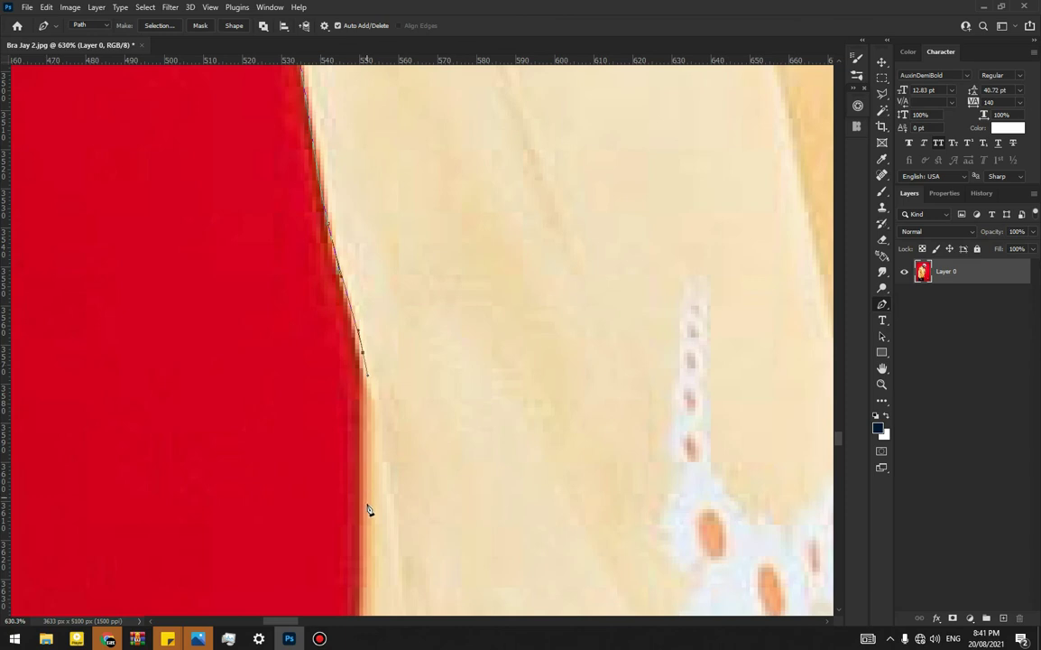
# Trace the near-vertical cream sleeve edge down to where it starts slanting inward above the notch.
pyautogui.moveTo(363, 529); pyautogui.dragTo(395, 87)
pyautogui.moveTo(398, 426); pyautogui.dragTo(421, 211)
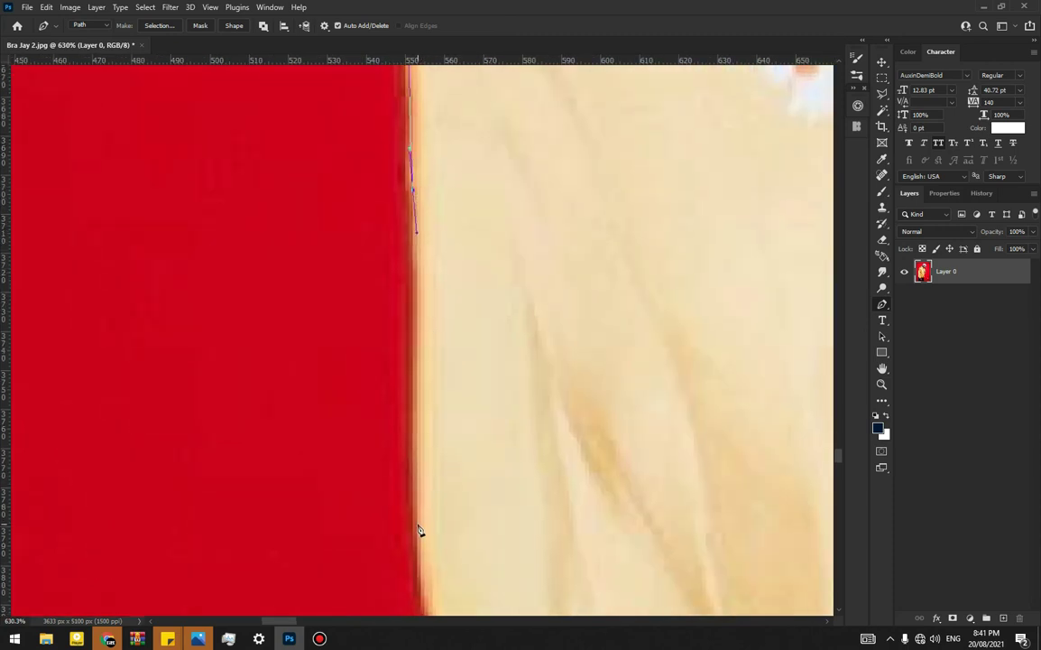
pyautogui.moveTo(414, 494); pyautogui.dragTo(388, 298)
pyautogui.click(409, 373)
pyautogui.moveTo(412, 388); pyautogui.dragTo(323, 193)
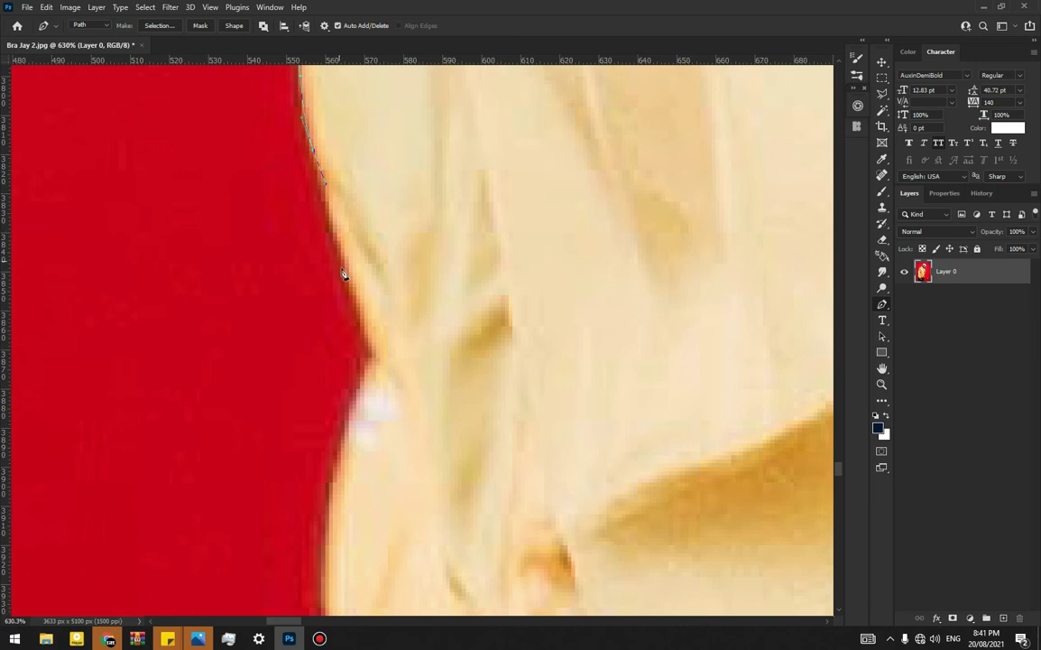
# Trace the sleeve edge into the notch and back outward past the small white mark.
pyautogui.click(360, 310)
pyautogui.click(375, 352)
pyautogui.moveTo(375, 354); pyautogui.dragTo(350, 196)
pyautogui.click(305, 368)
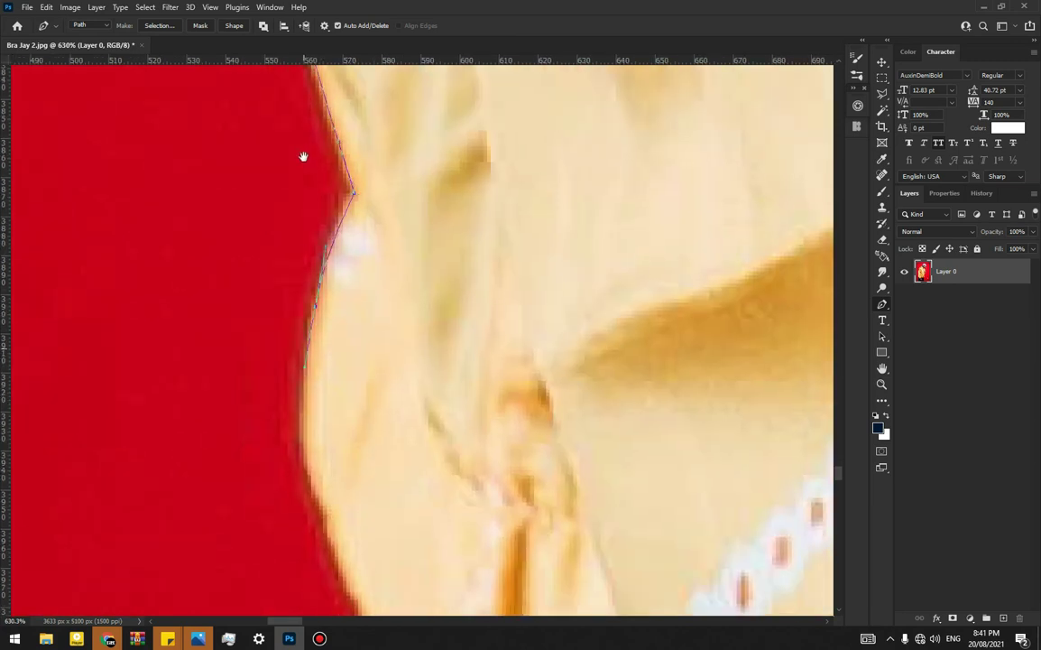
# Trace the rounded sleeve bulge below the notch and the inward slant toward the dark jeans.
pyautogui.scroll(-5, 333, 326)
pyautogui.click(309, 263)
pyautogui.click(326, 296)
pyautogui.click(342, 350)
pyautogui.click(385, 447)
pyautogui.moveTo(385, 447); pyautogui.dragTo(354, 210)
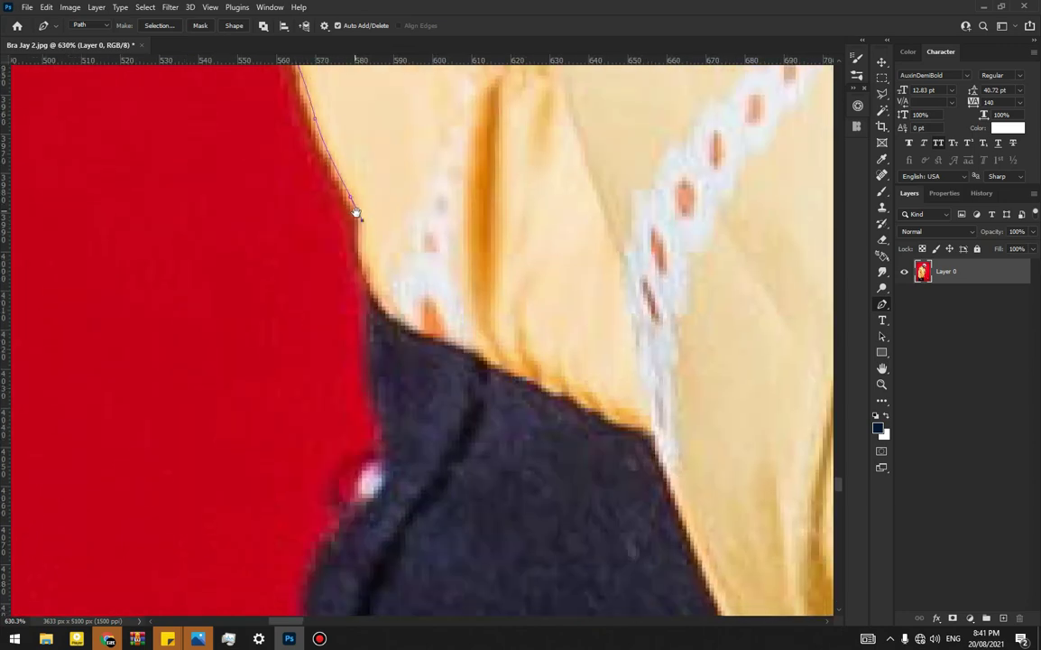
# Trace the last bit of sleeve edge onto the dark jeans and down to just above the small white spot.
pyautogui.moveTo(372, 272); pyautogui.dragTo(468, 327)
pyautogui.click(470, 379)
pyautogui.moveTo(478, 393); pyautogui.dragTo(438, 233)
pyautogui.moveTo(429, 301); pyautogui.dragTo(434, 341)
pyautogui.click(451, 272)
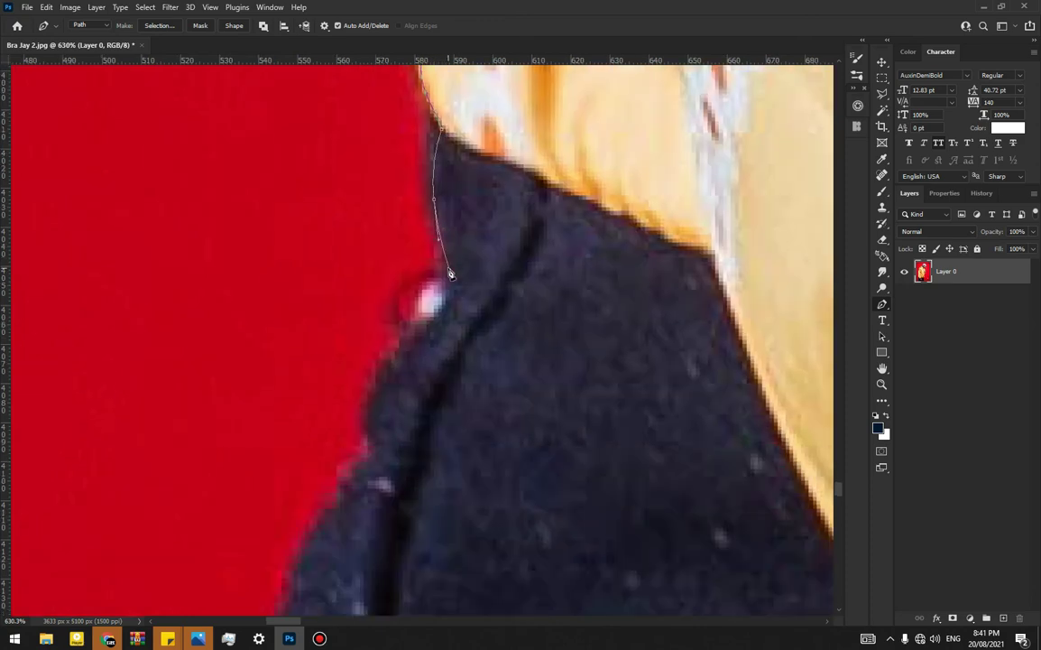
# Trace the curved jeans edge past the small white spot and down to the top of the white diamond-shaped tag.
pyautogui.click(409, 344)
pyautogui.scroll(-3, 397, 172)
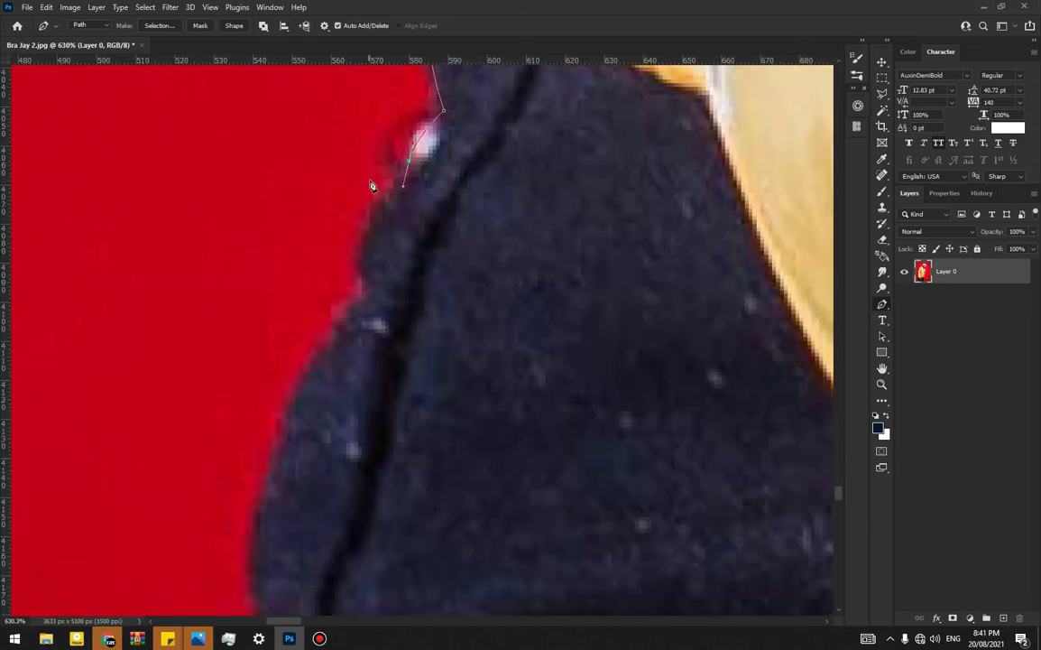
pyautogui.moveTo(373, 295); pyautogui.dragTo(371, 310)
pyautogui.scroll(-2, 343, 312)
pyautogui.moveTo(335, 342); pyautogui.dragTo(325, 400)
pyautogui.moveTo(321, 487); pyautogui.dragTo(327, 514)
pyautogui.click(332, 530)
pyautogui.moveTo(485, 248); pyautogui.dragTo(502, 218)
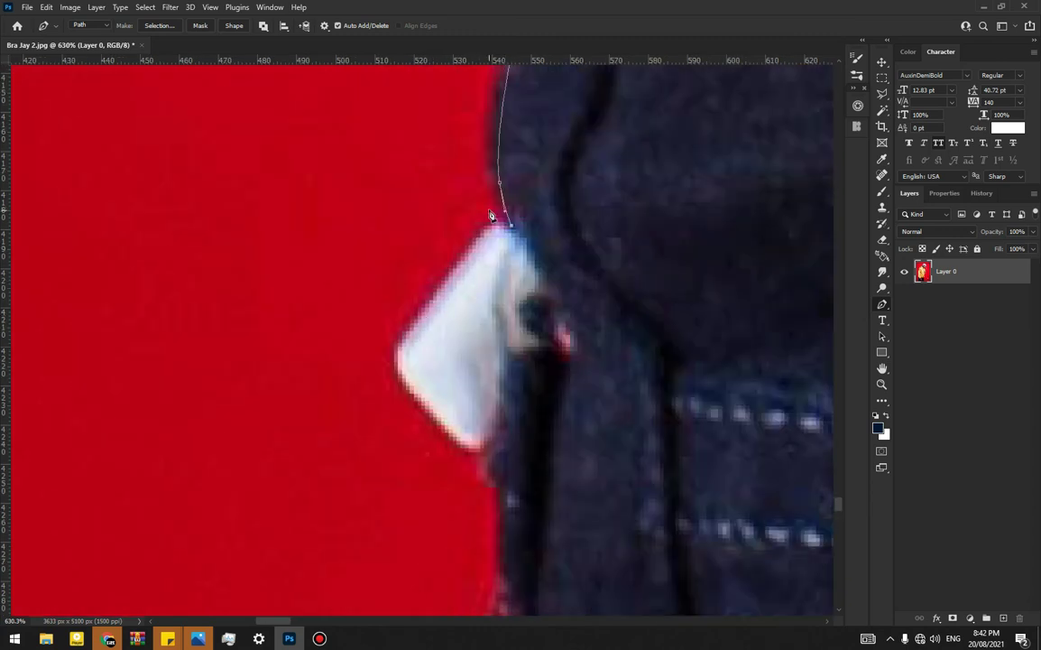
# Trace around the outer edges of the white diamond-shaped tag to its lower end at the jeans.
pyautogui.scroll(3, 493, 221)
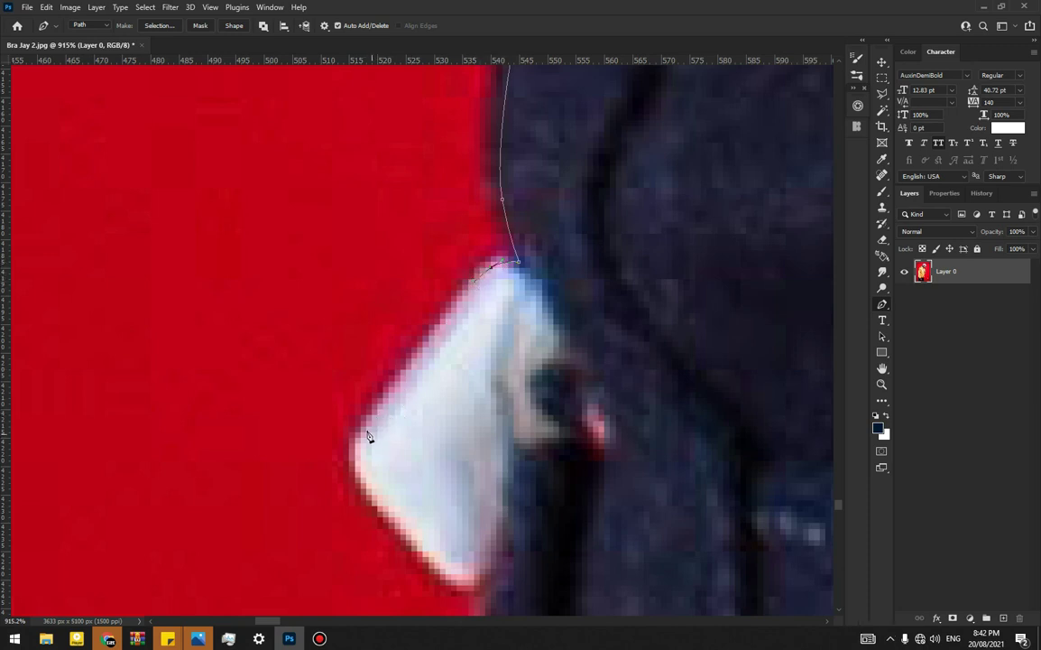
pyautogui.moveTo(359, 442); pyautogui.dragTo(324, 298)
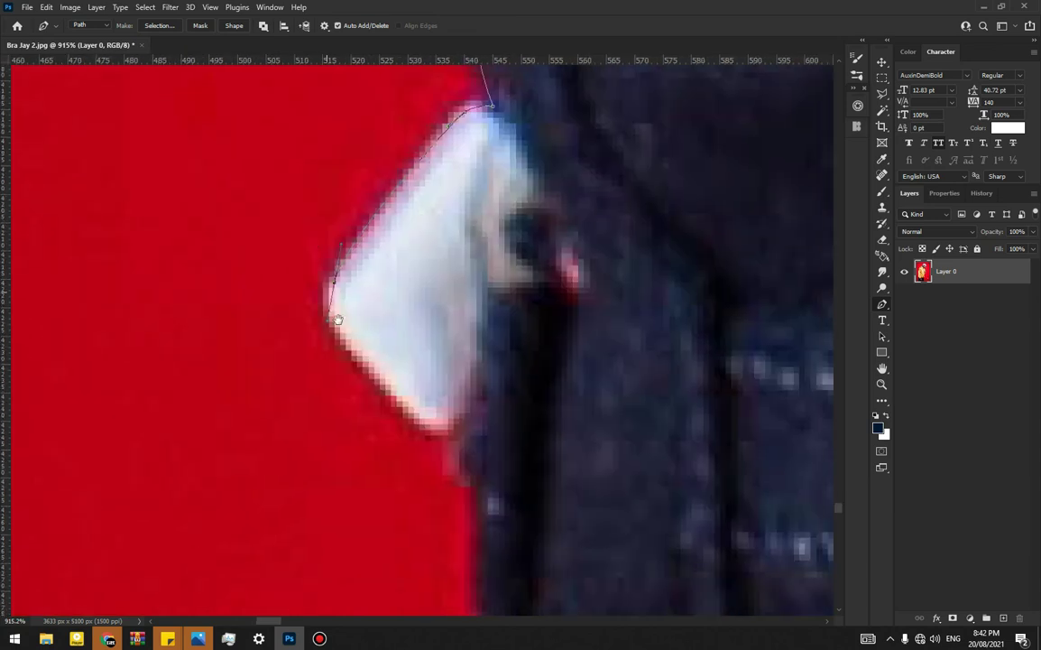
pyautogui.moveTo(361, 351); pyautogui.dragTo(380, 373)
pyautogui.moveTo(419, 420); pyautogui.dragTo(429, 426)
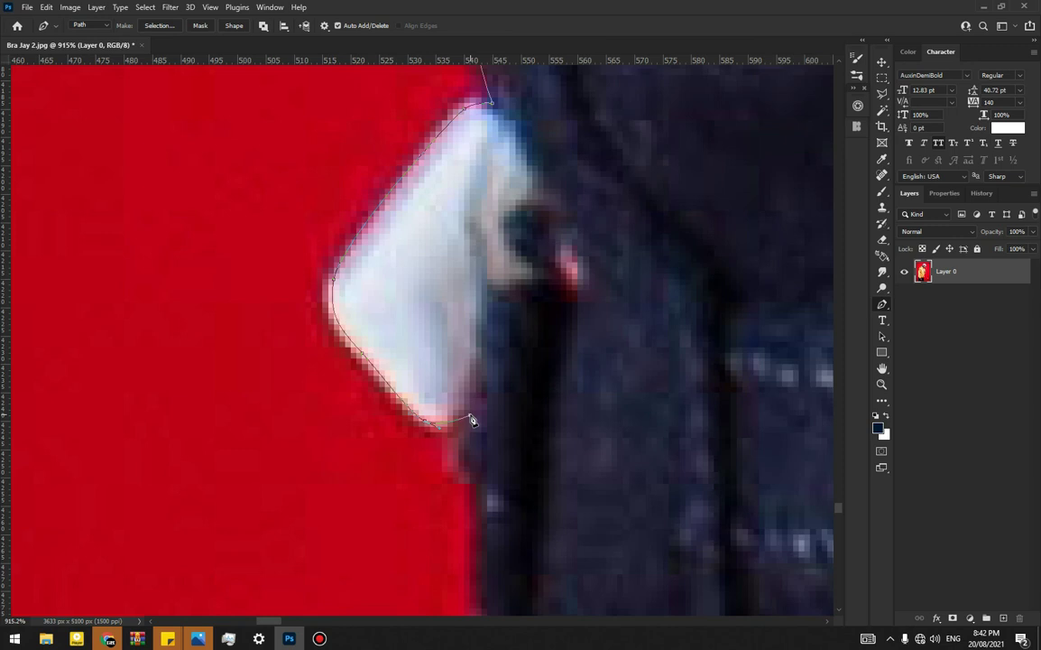
# Trace the jeans edge from below the white tag down to just above the frayed threads.
pyautogui.scroll(-3, 467, 187)
pyautogui.scroll(-1, 467, 188)
pyautogui.click(471, 215)
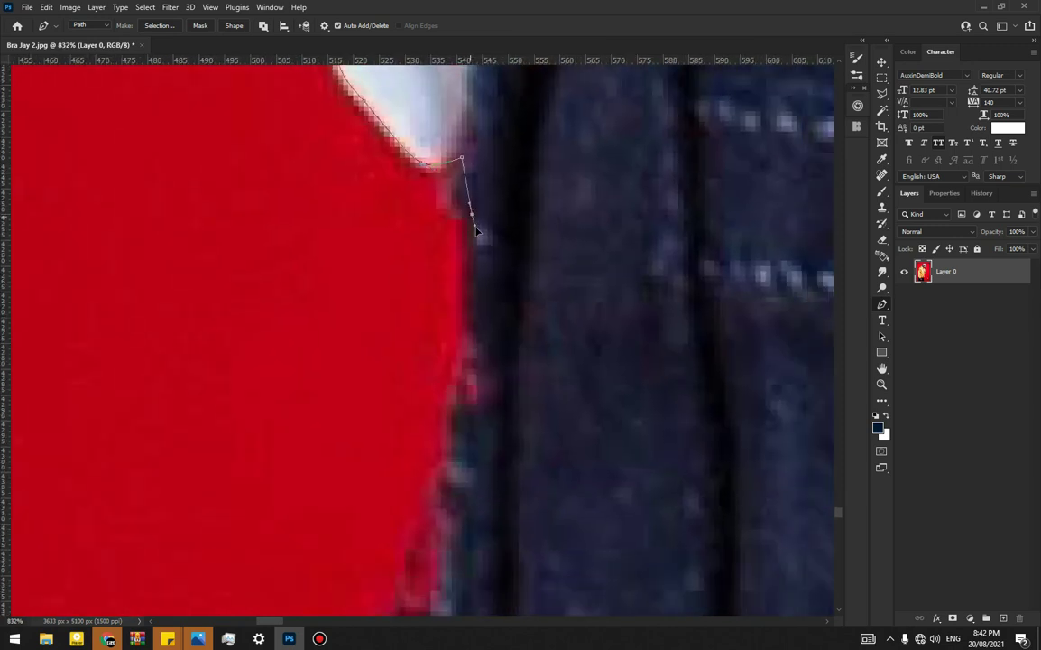
pyautogui.moveTo(487, 239); pyautogui.dragTo(484, 234)
pyautogui.click(463, 304)
pyautogui.scroll(-3, 463, 304)
pyautogui.scroll(-1, 463, 304)
pyautogui.click(454, 191)
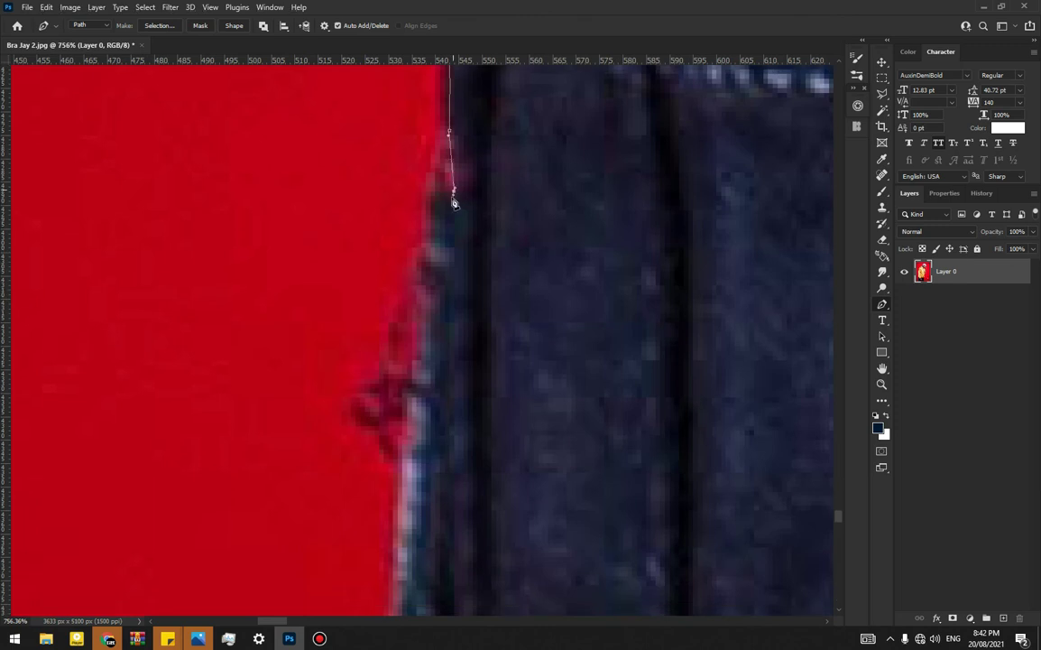
pyautogui.moveTo(432, 274); pyautogui.dragTo(435, 320)
pyautogui.scroll(-5, 436, 303)
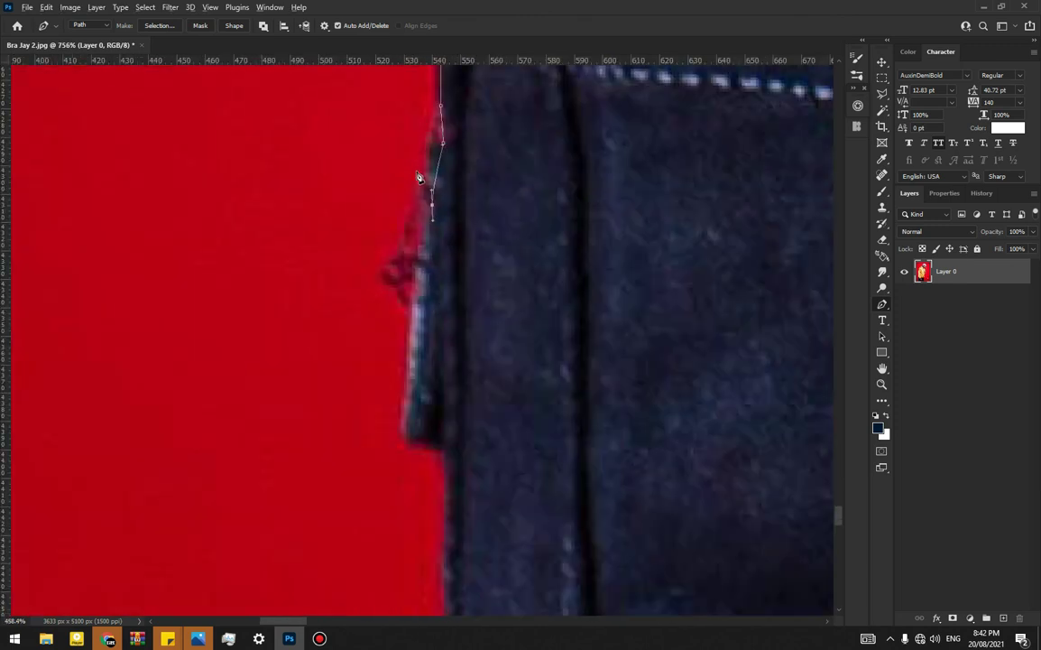
# Trace the protruding denim flap past the frayed threads and around its lower corner back to the jeans.
pyautogui.scroll(4, 430, 255)
pyautogui.moveTo(424, 312); pyautogui.dragTo(378, 229)
pyautogui.moveTo(351, 413); pyautogui.dragTo(381, 440)
pyautogui.click(418, 453)
pyautogui.scroll(-3, 403, 286)
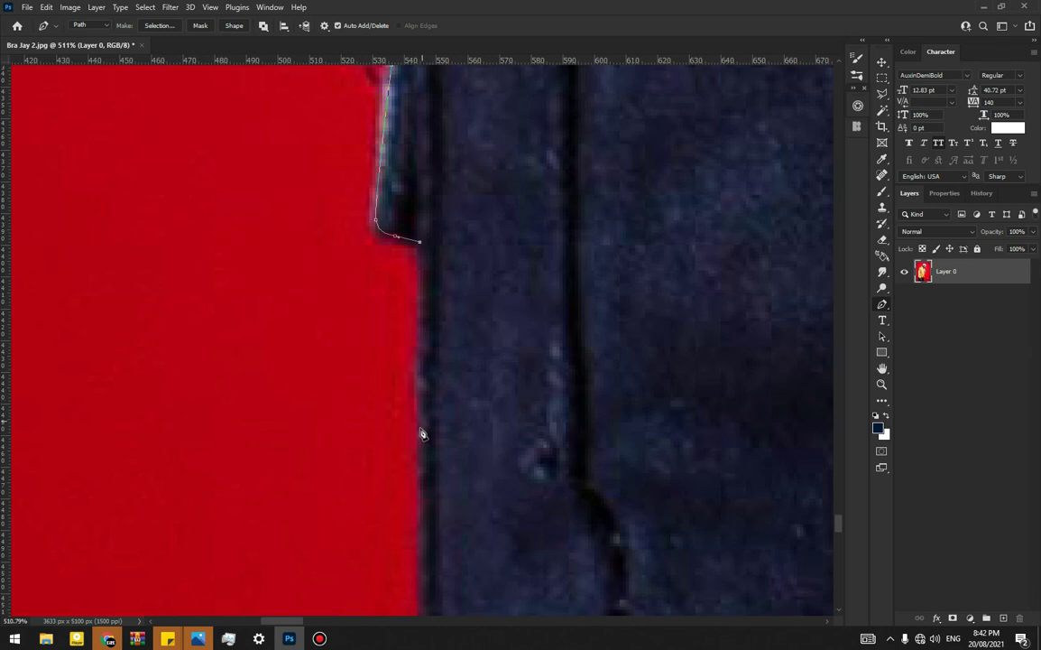
# Trace the straight outer jeans edge below the flap, past the start of the stitched seam.
pyautogui.moveTo(421, 429); pyautogui.dragTo(424, 462)
pyautogui.moveTo(407, 358); pyautogui.dragTo(361, 119)
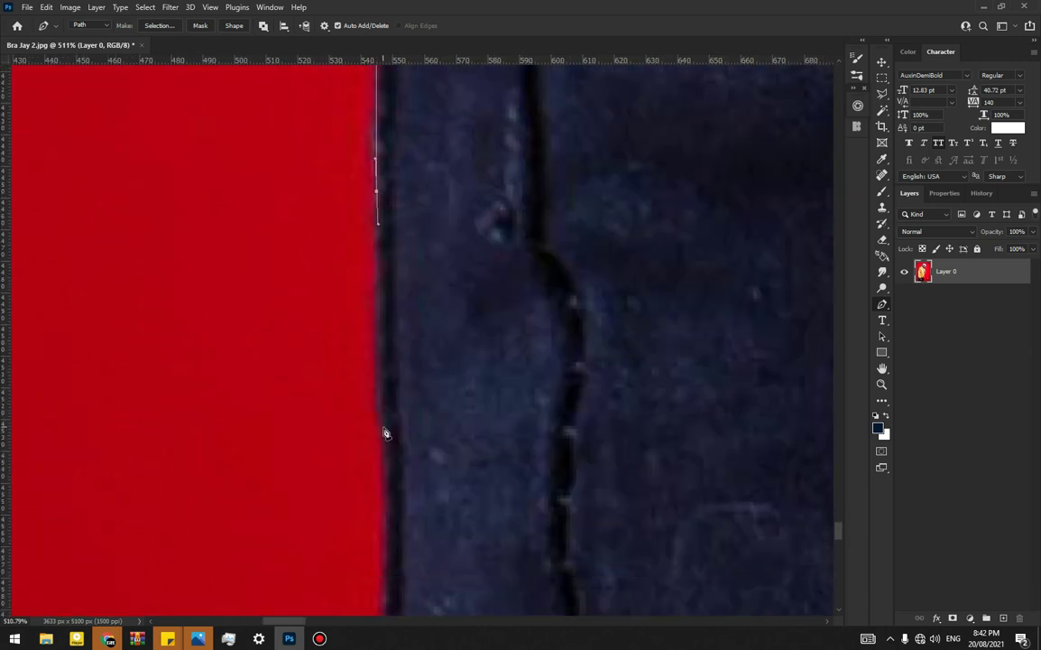
pyautogui.moveTo(379, 417); pyautogui.dragTo(389, 465)
pyautogui.moveTo(386, 548); pyautogui.dragTo(387, 569)
pyautogui.moveTo(409, 358); pyautogui.dragTo(408, 130)
pyautogui.scroll(-1, 409, 130)
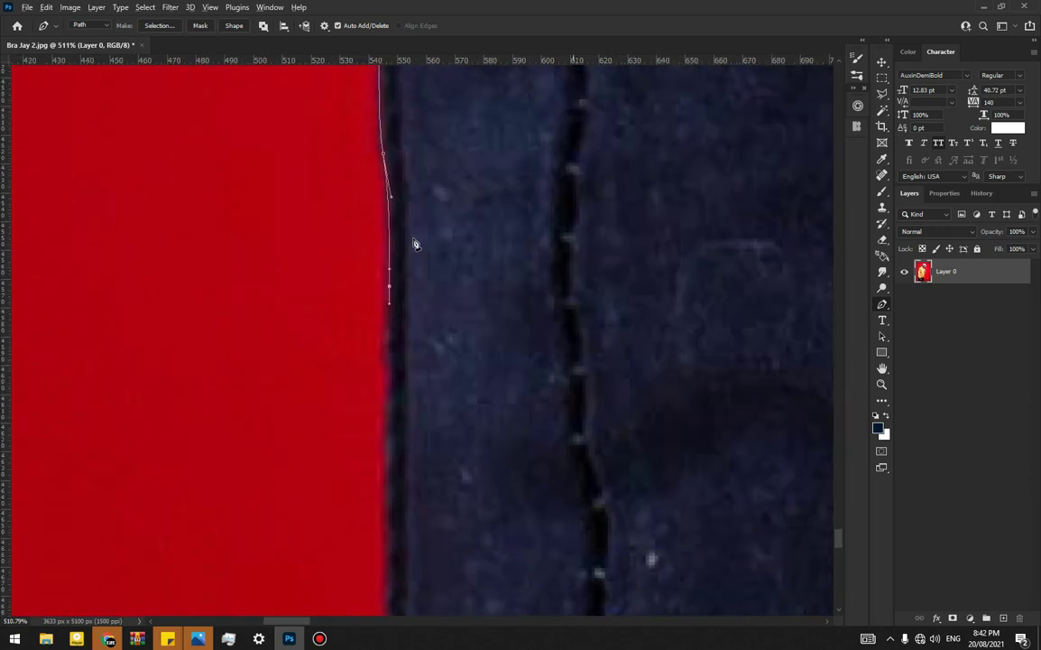
# Trace the straight outer jeans edge down to just above the small dark bulge.
pyautogui.moveTo(391, 346); pyautogui.dragTo(396, 367)
pyautogui.moveTo(394, 407); pyautogui.dragTo(335, 206)
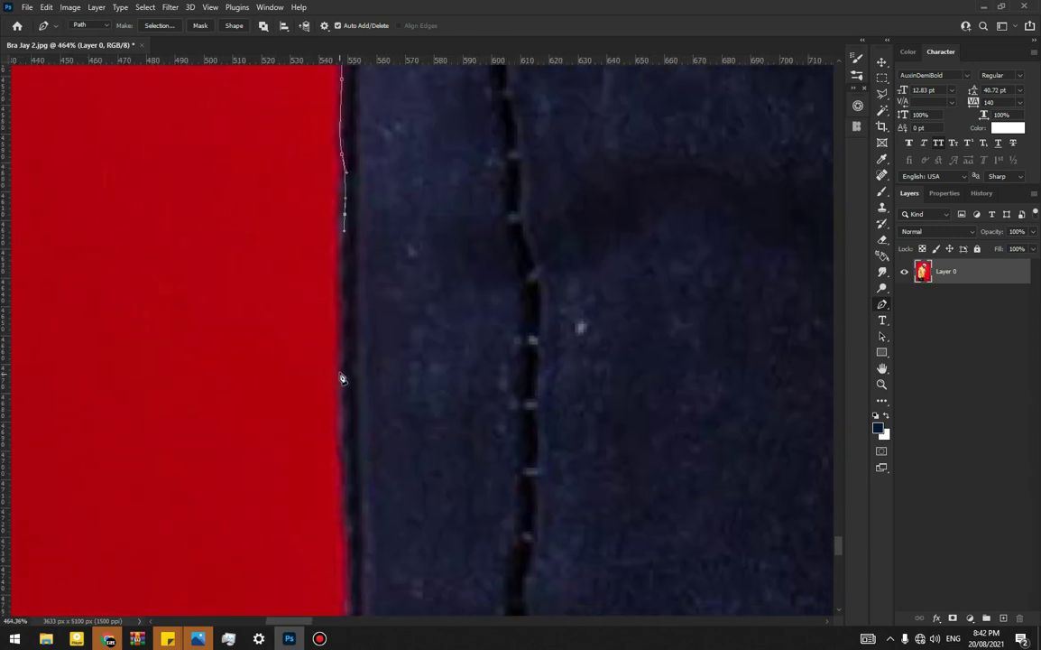
pyautogui.moveTo(346, 375); pyautogui.dragTo(348, 402)
pyautogui.moveTo(347, 466); pyautogui.dragTo(409, 293)
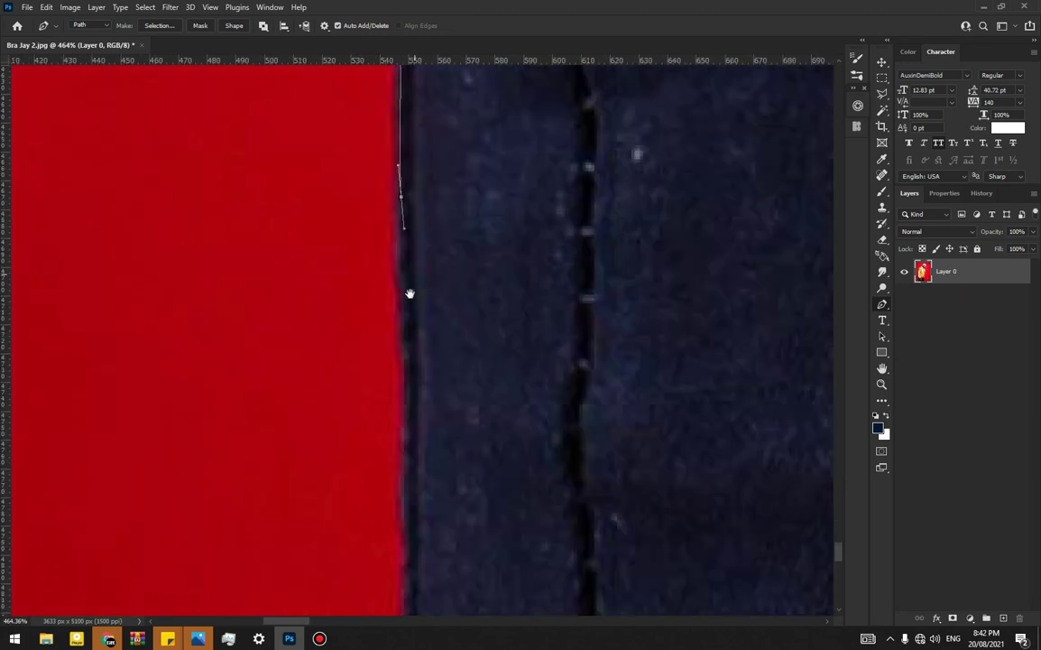
pyautogui.moveTo(410, 370); pyautogui.dragTo(404, 339)
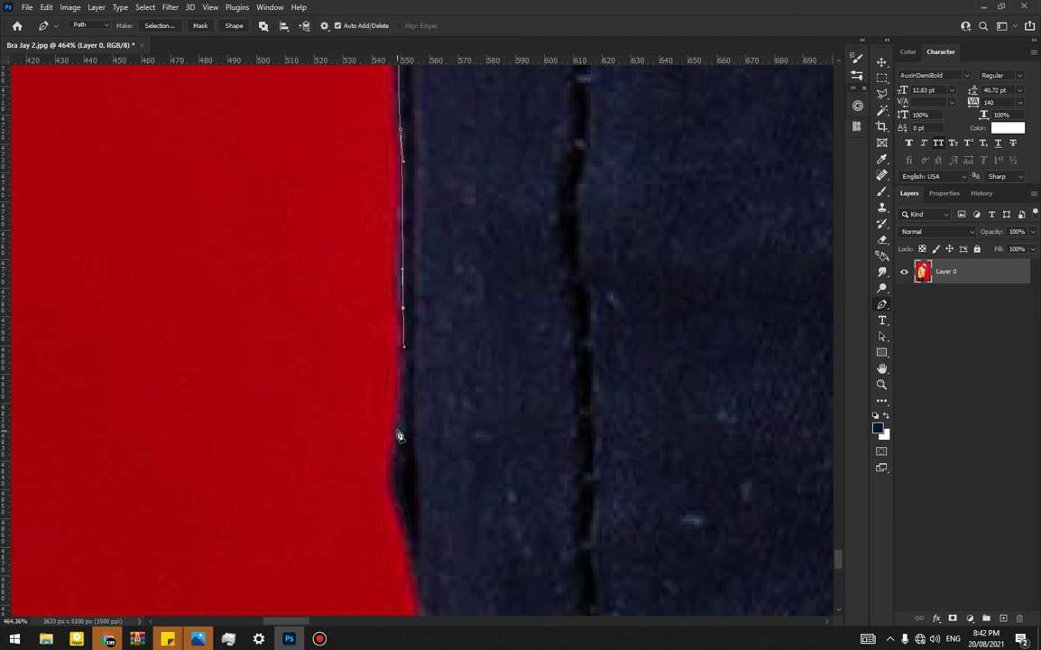
# Trace the jeans edge around the small dark bulge and down to the rounded protruding fold.
pyautogui.moveTo(398, 439); pyautogui.dragTo(393, 465)
pyautogui.moveTo(407, 540); pyautogui.dragTo(397, 226)
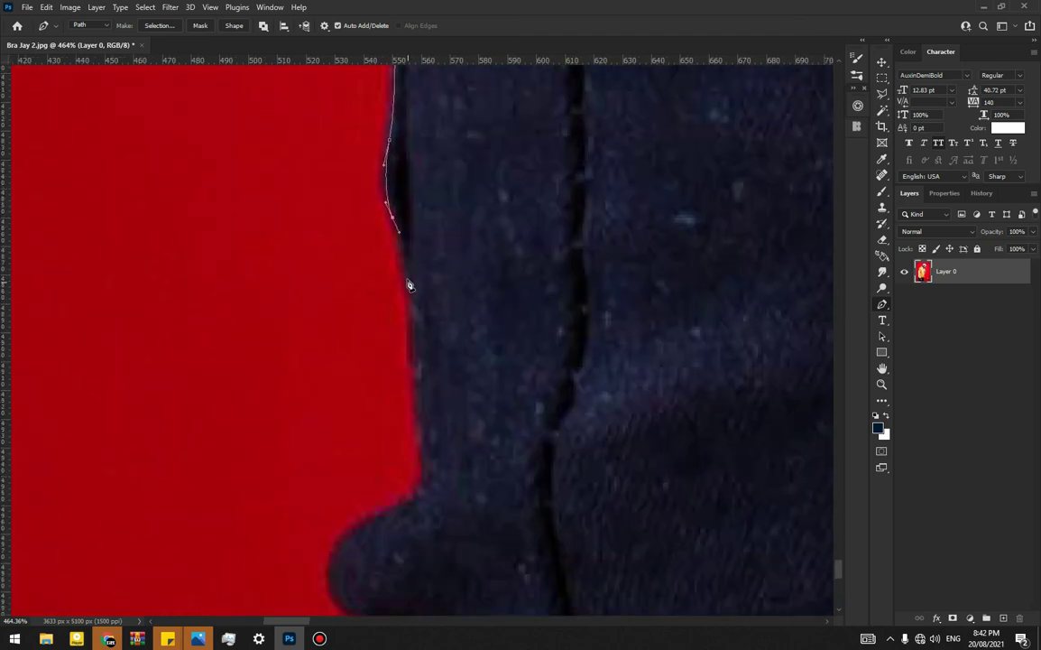
pyautogui.moveTo(407, 271); pyautogui.dragTo(414, 298)
pyautogui.moveTo(416, 378); pyautogui.dragTo(418, 398)
pyautogui.moveTo(424, 473); pyautogui.dragTo(425, 491)
# Trace around the rounded protruding fold and down the jeans edge to just past the photo's bottom edge.
pyautogui.moveTo(361, 526); pyautogui.dragTo(369, 208)
pyautogui.moveTo(341, 284); pyautogui.dragTo(403, 192)
pyautogui.click(425, 367)
pyautogui.moveTo(396, 360); pyautogui.dragTo(398, 404)
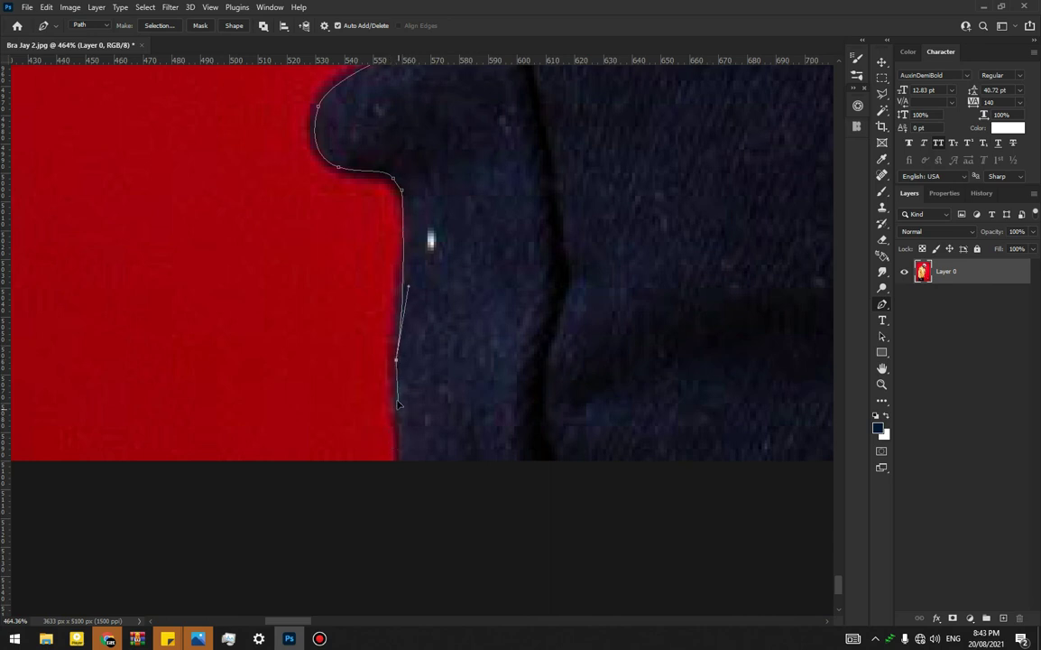
pyautogui.scroll(-8, 402, 479)
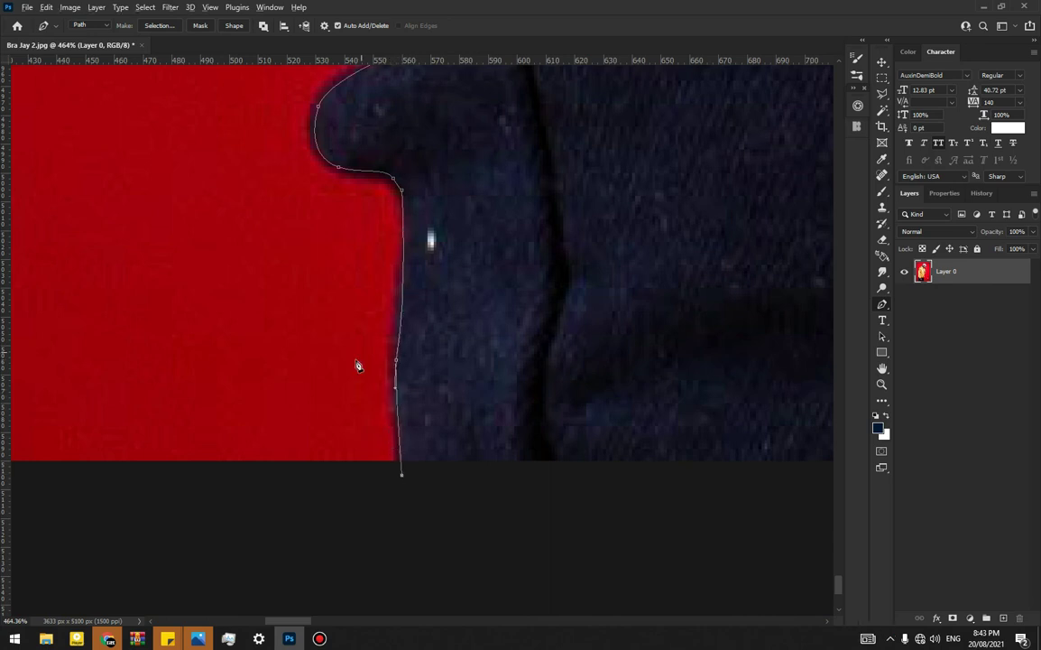
# Run the path just below the photo's bottom edge to the lower corner of the red gap between the legs.
pyautogui.scroll(-4, 410, 275)
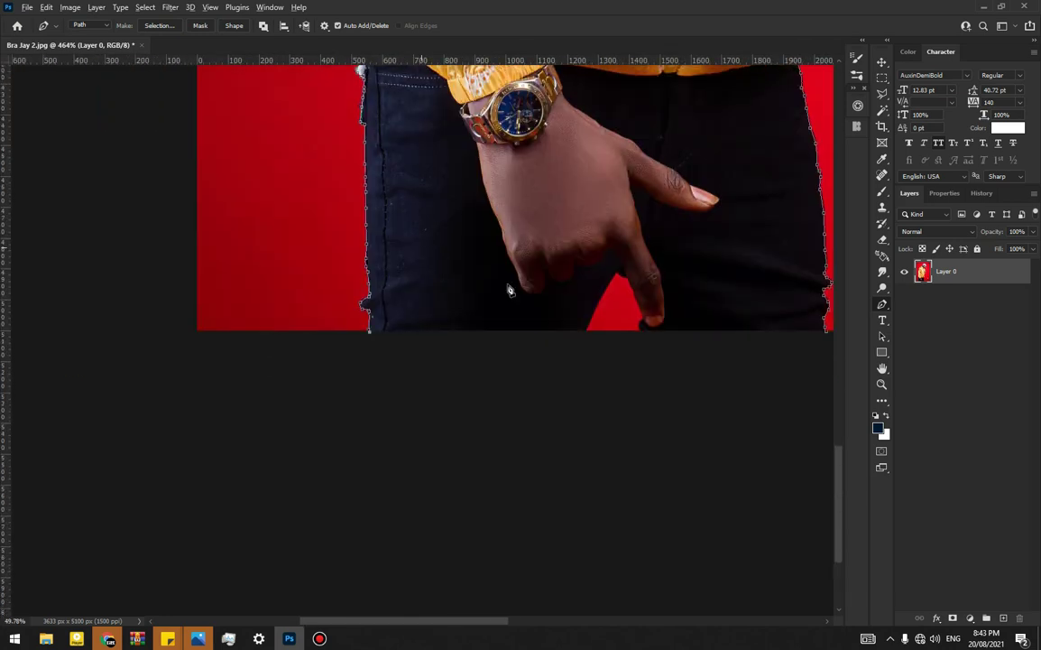
pyautogui.hscroll(4, 581, 262)
pyautogui.scroll(5, 554, 245)
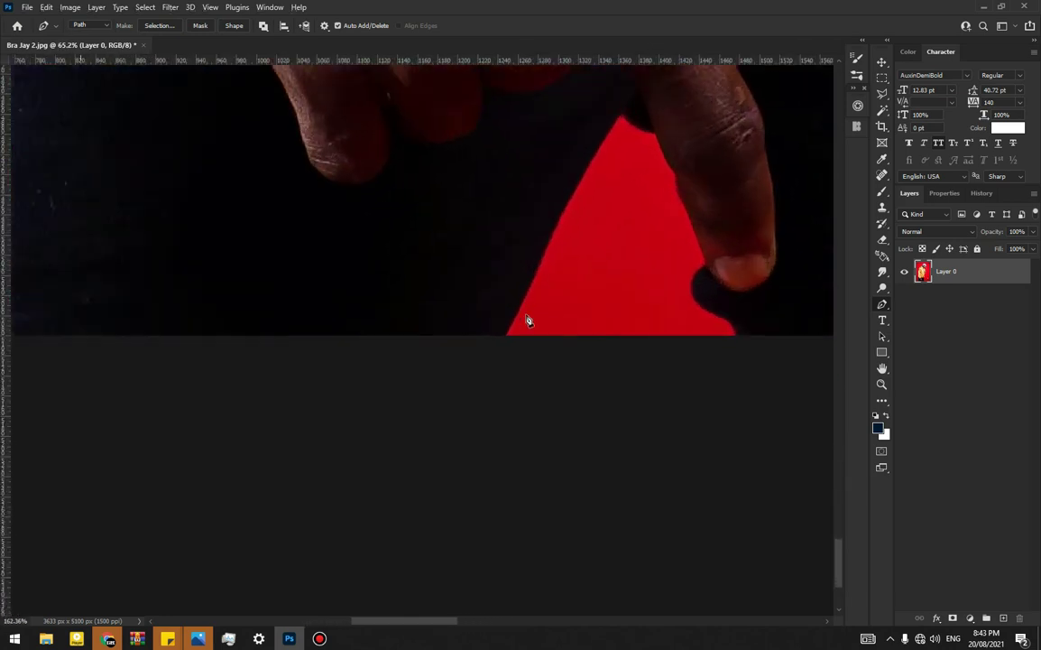
pyautogui.scroll(2, 495, 420)
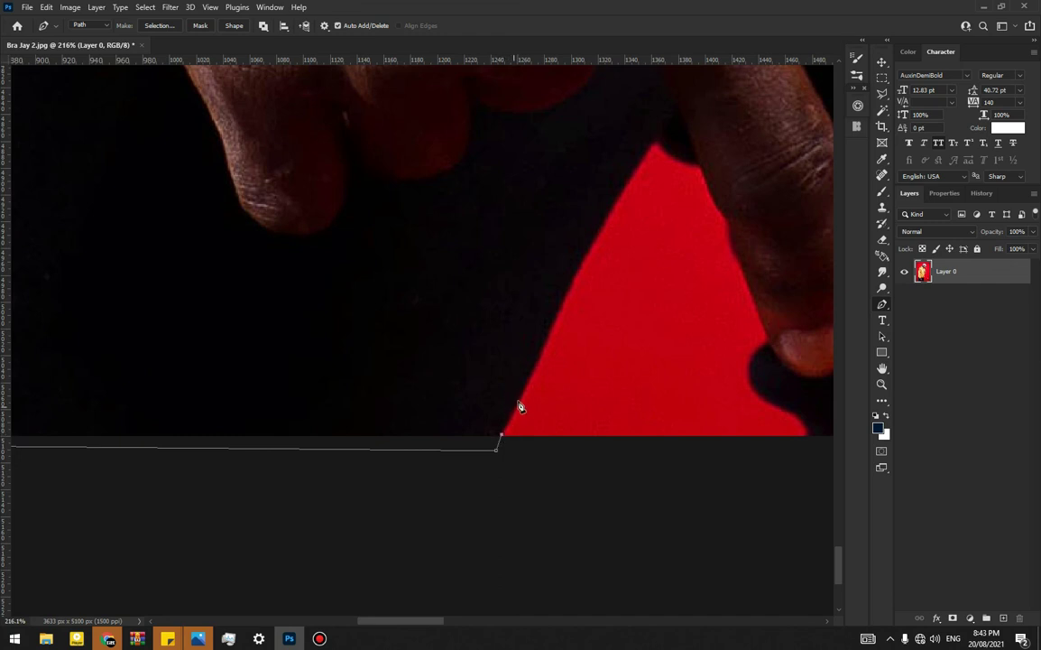
# Trace the inner leg edge up along the red gap to its peak below the hand.
pyautogui.click(530, 374)
pyautogui.click(542, 350)
pyautogui.scroll(7, 587, 264)
pyautogui.click(593, 232)
pyautogui.hotkey('ctrl', 'z')
pyautogui.hotkey('ctrl', 'z')
pyautogui.moveTo(591, 231); pyautogui.dragTo(479, 441)
pyautogui.click(607, 247)
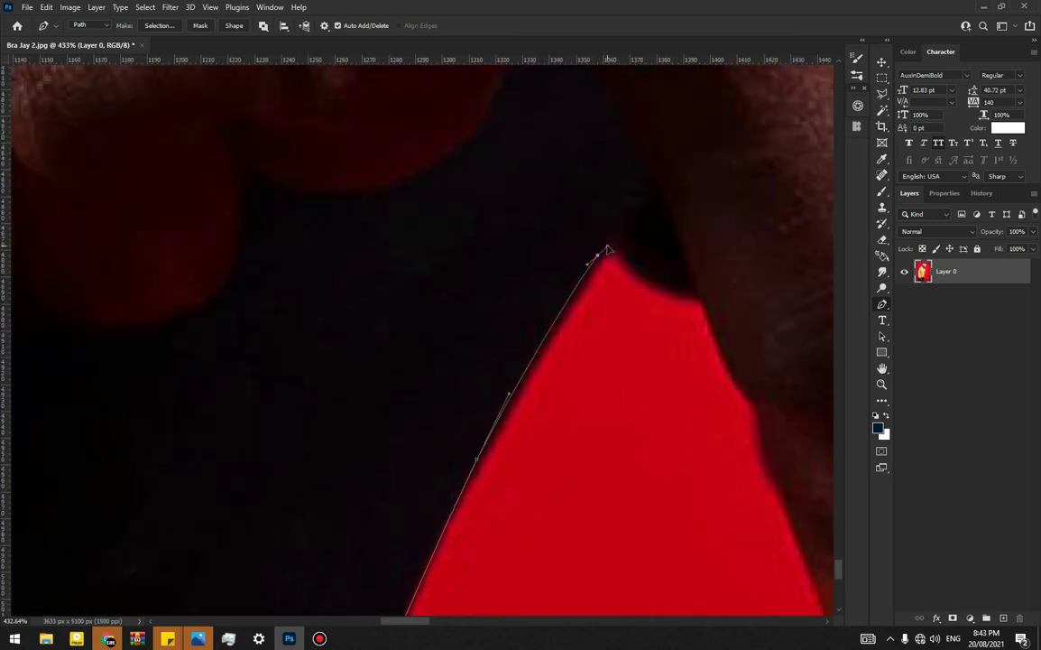
# Trace the short dark curve at the gap's peak and the finger edge partway down toward the fingertip.
pyautogui.moveTo(634, 258); pyautogui.dragTo(702, 294)
pyautogui.moveTo(700, 361); pyautogui.dragTo(481, 233)
pyautogui.click(507, 306)
pyautogui.moveTo(528, 366); pyautogui.dragTo(532, 386)
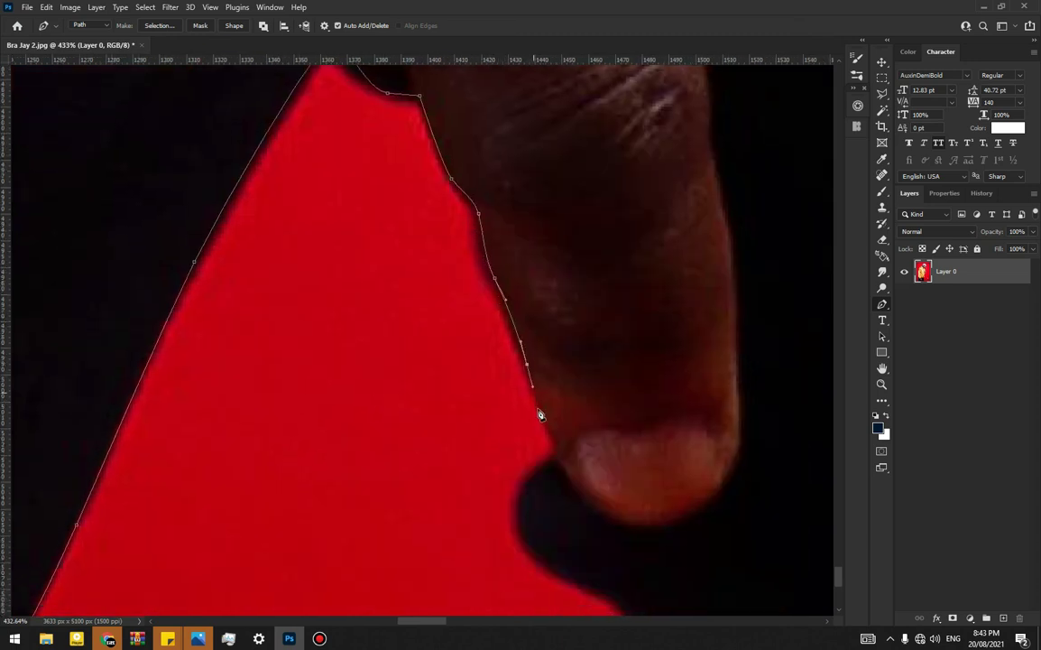
# Trace the finger edge to the fingertip, around the dark fold below it, and down past the photo's bottom edge.
pyautogui.moveTo(553, 439); pyautogui.dragTo(563, 461)
pyautogui.moveTo(516, 500); pyautogui.dragTo(526, 540)
pyautogui.scroll(-5, 475, 502)
pyautogui.hscroll(2, 475, 502)
pyautogui.moveTo(509, 380); pyautogui.dragTo(567, 432)
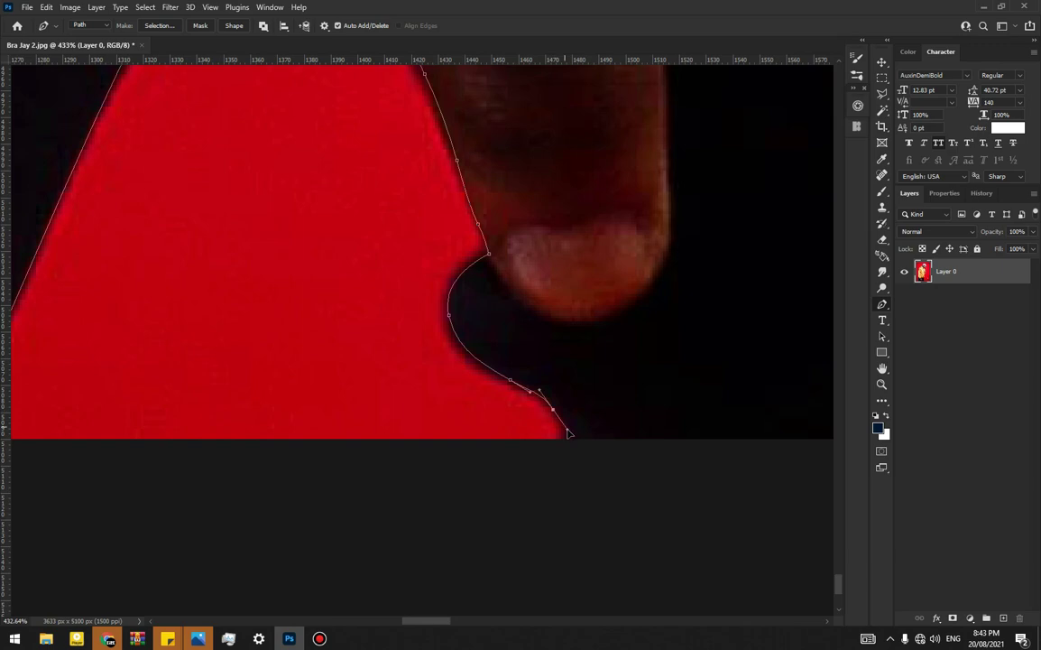
pyautogui.click(590, 469)
# Close the path along the photo's bottom edge at its starting point on the opposite outer leg.
pyautogui.scroll(-5, 420, 474)
pyautogui.scroll(-8, 365, 430)
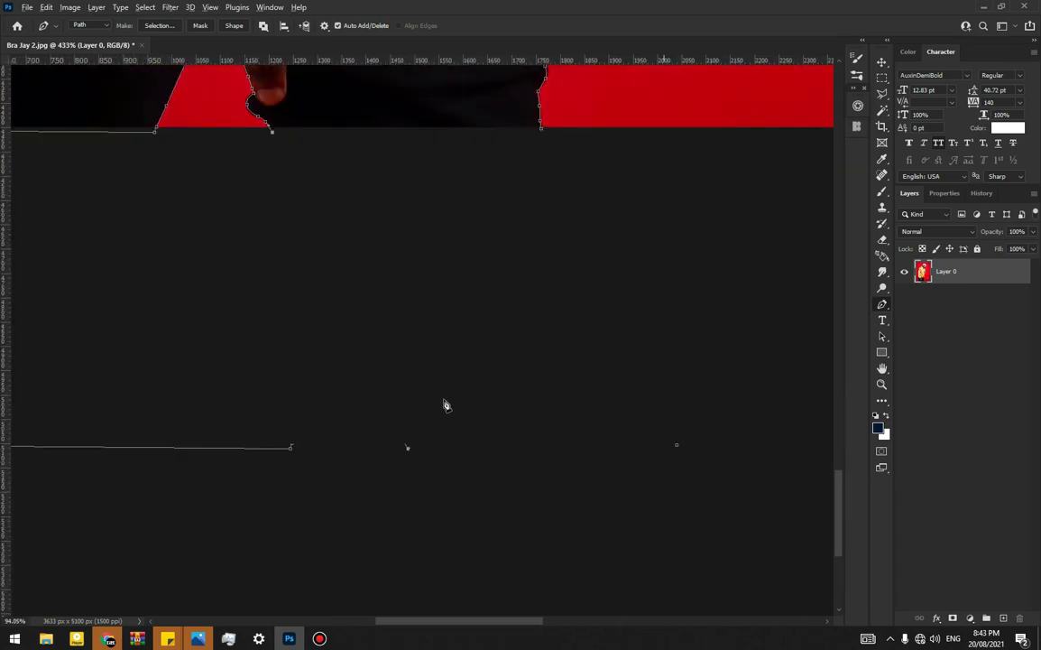
pyautogui.scroll(-2, 715, 418)
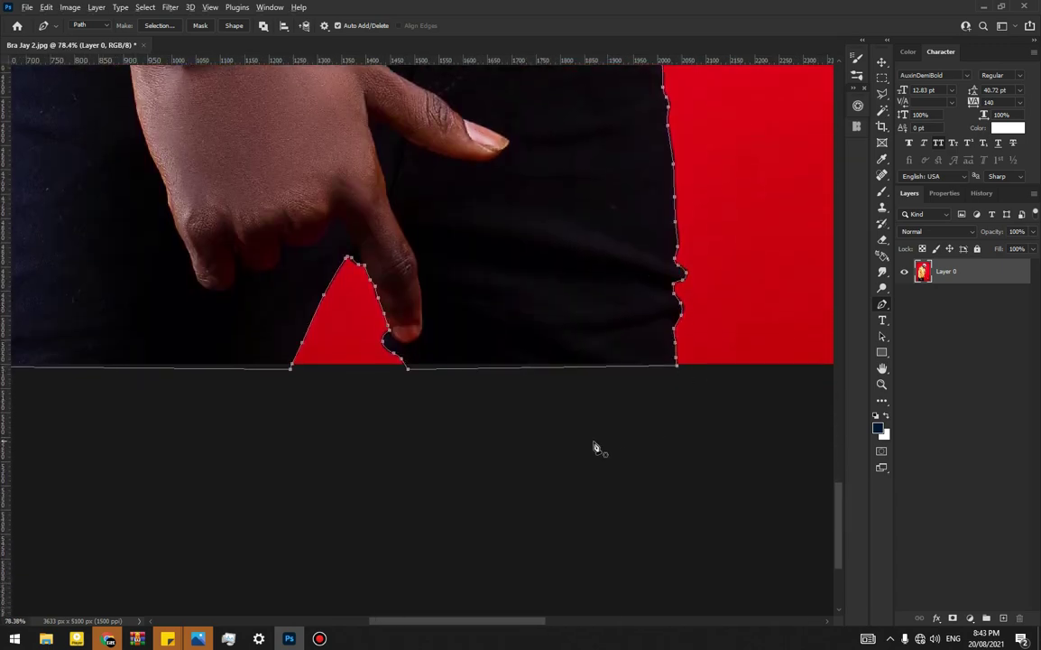
# Make a new anti-aliased selection from the finished path with a feather radius of 0 pixels.
pyautogui.scroll(-6, 594, 433)
pyautogui.scroll(5, 544, 287)
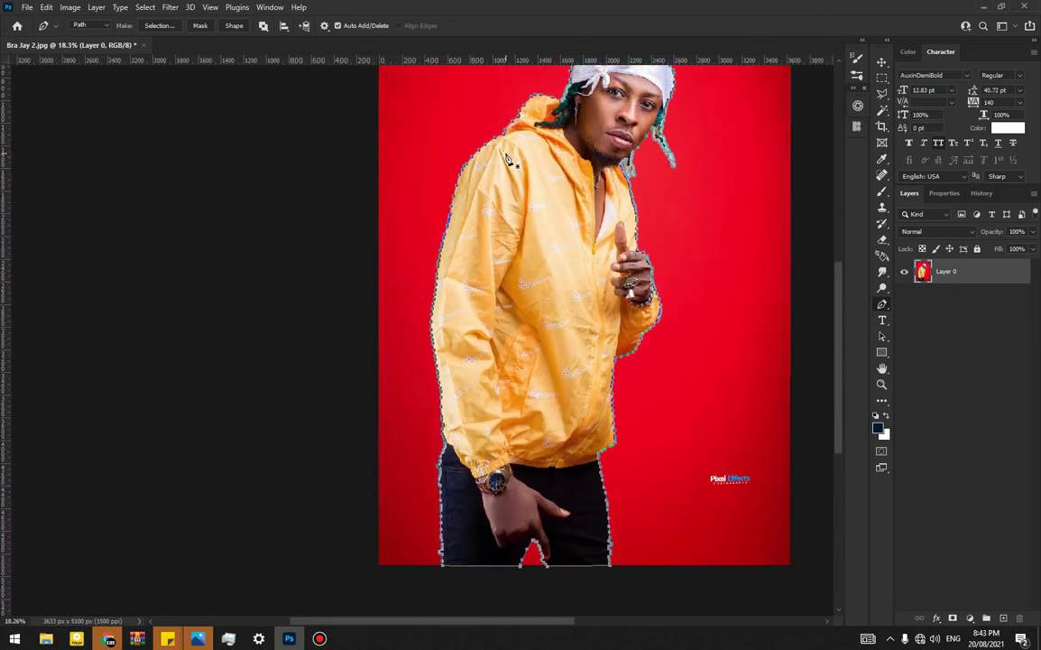
pyautogui.rightClick(457, 139)
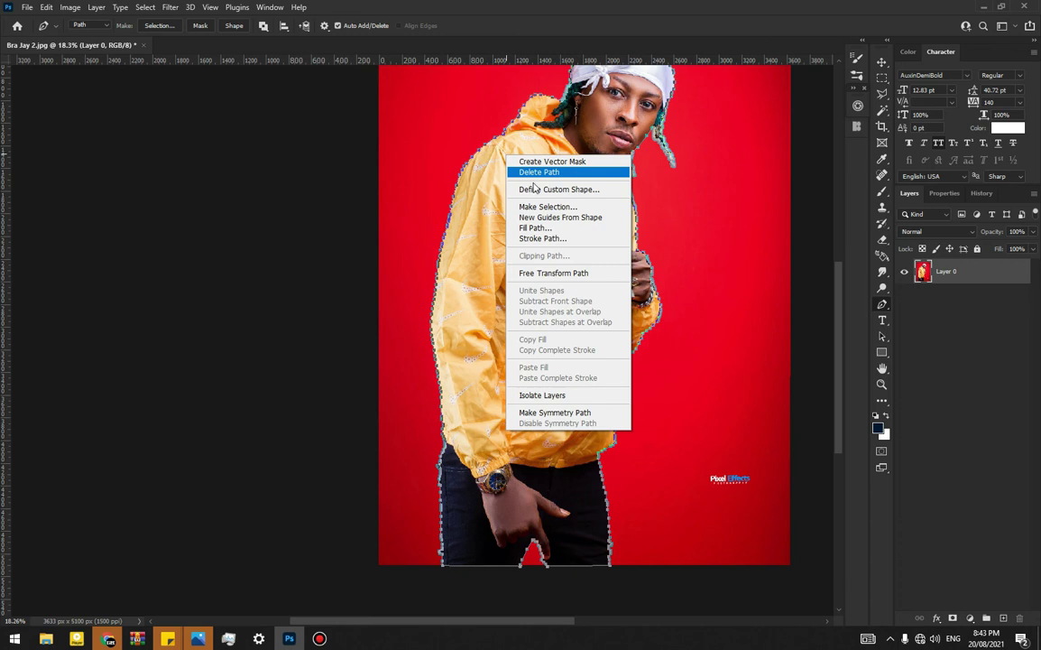
pyautogui.click(491, 205)
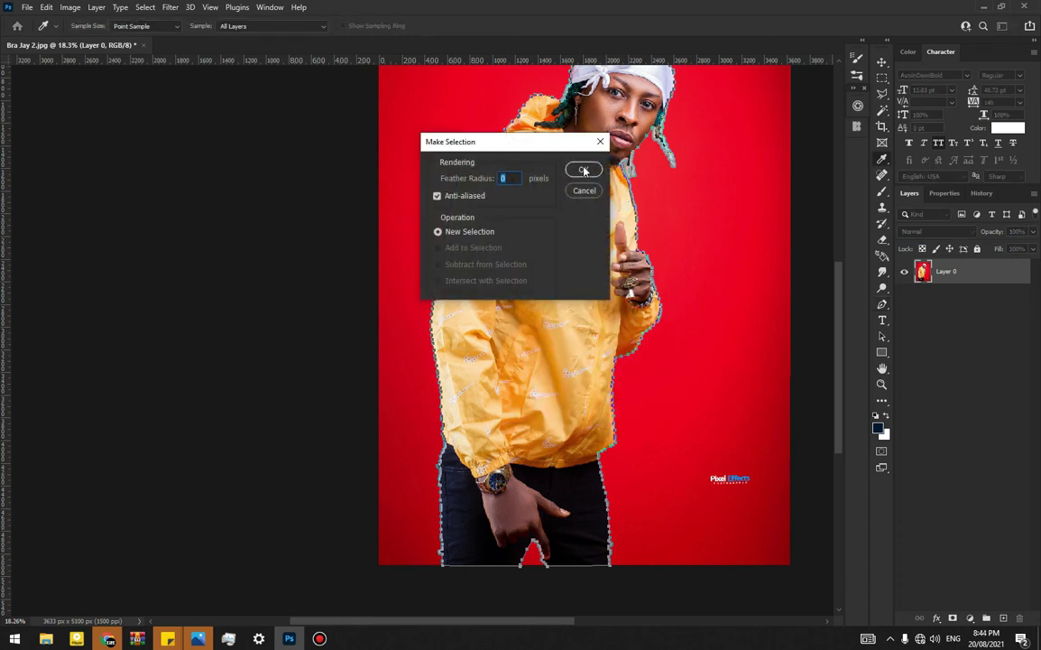
pyautogui.click(583, 170)
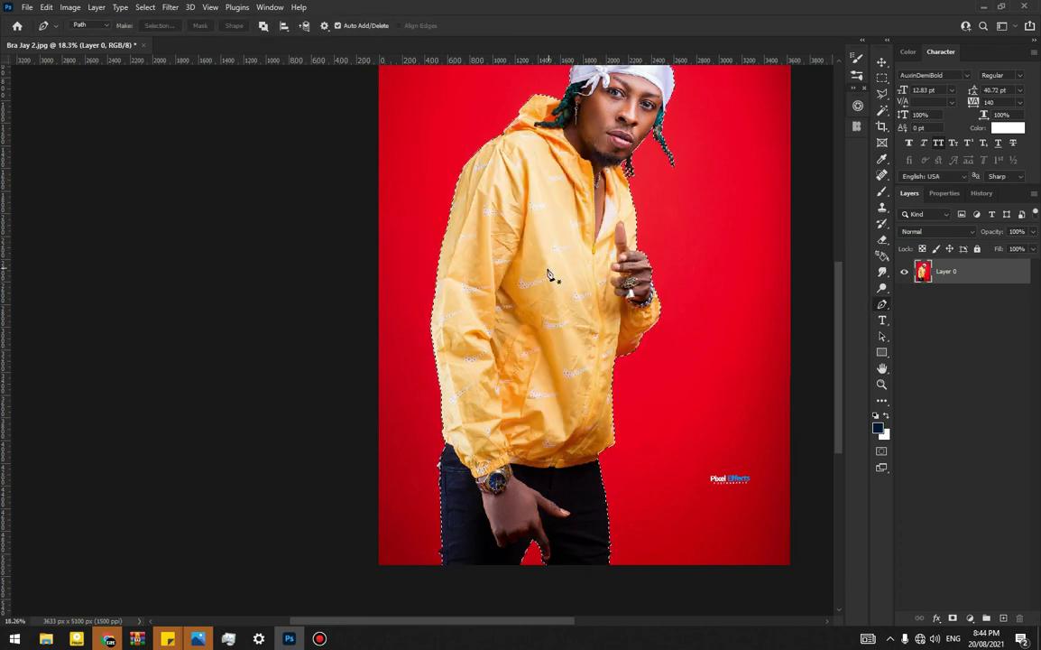
# Copy the selected man to a new layer with Layer Via Copy and hide the original photo layer, Layer 0.
pyautogui.scroll(2, 541, 276)
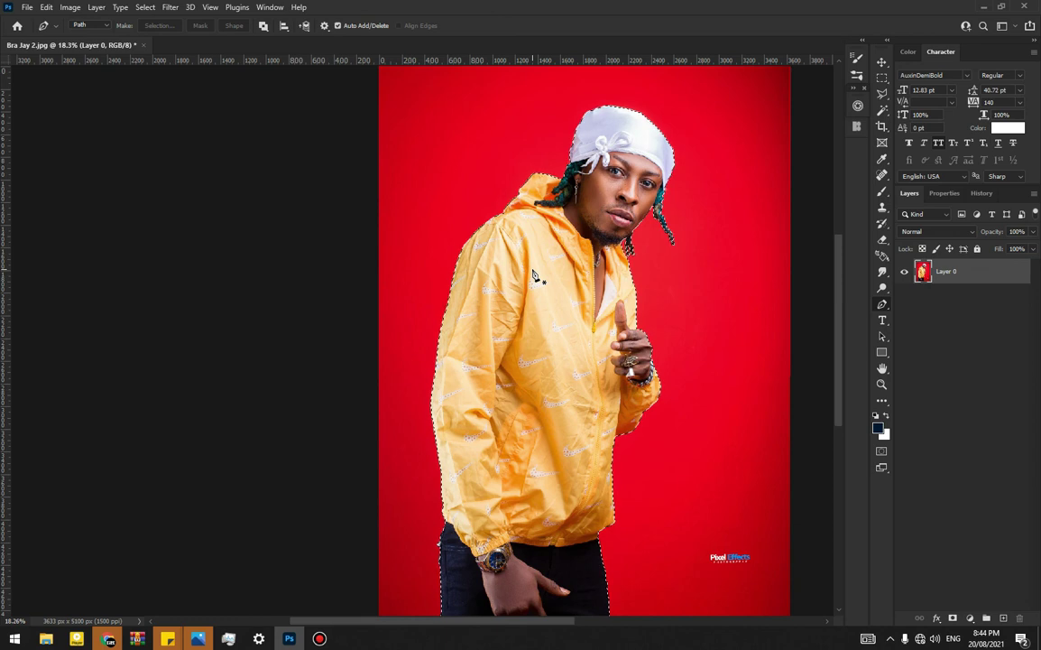
pyautogui.press('m')
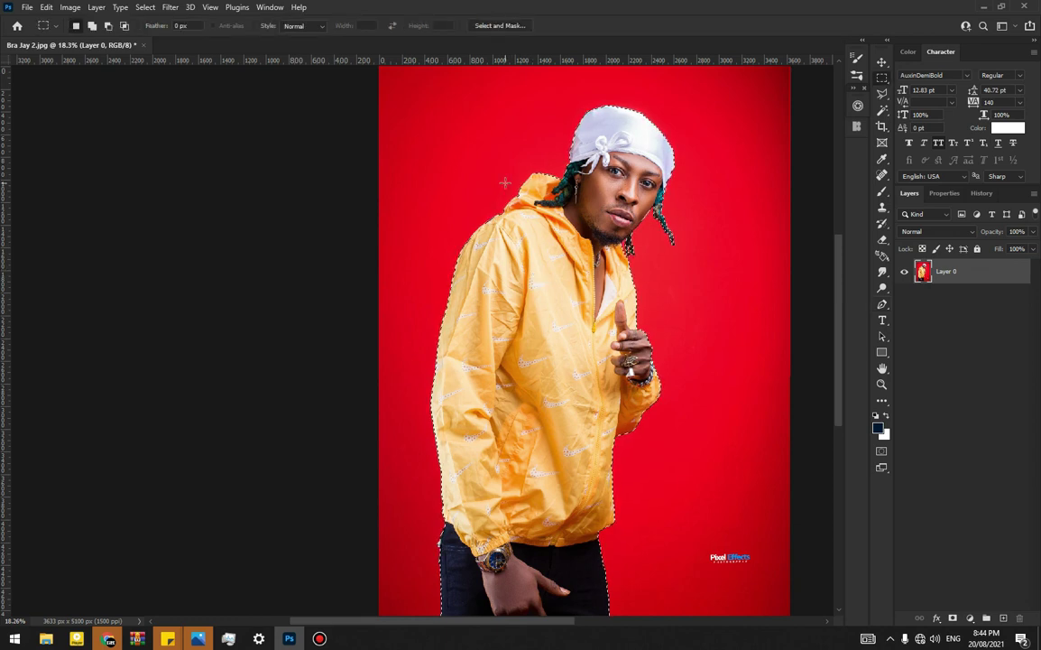
pyautogui.rightClick(523, 219)
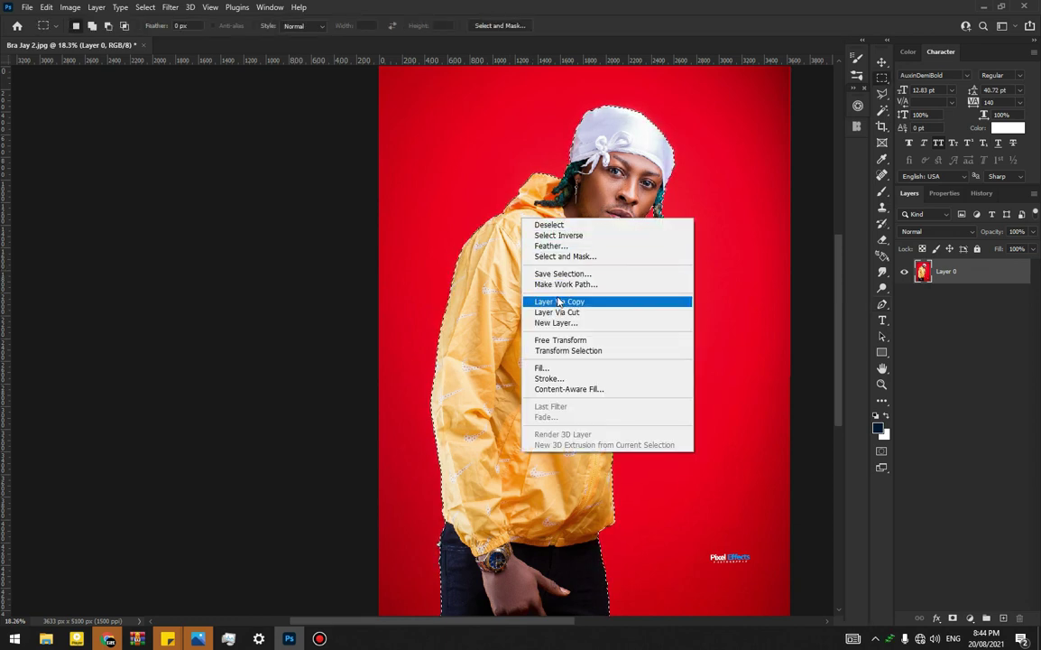
pyautogui.rightClick(888, 79)
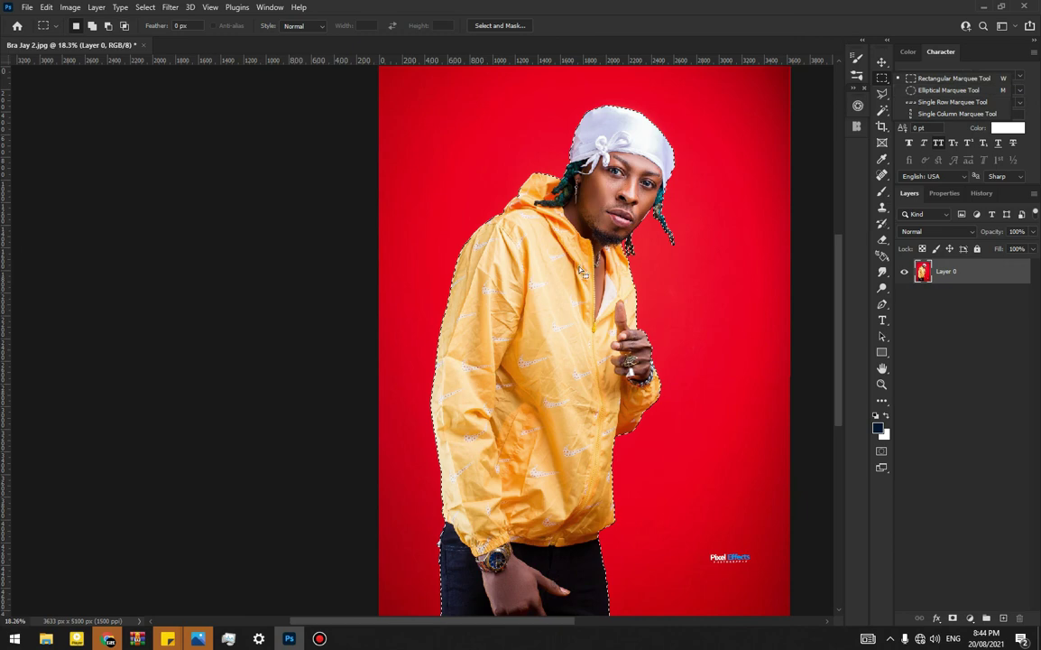
pyautogui.rightClick(495, 254)
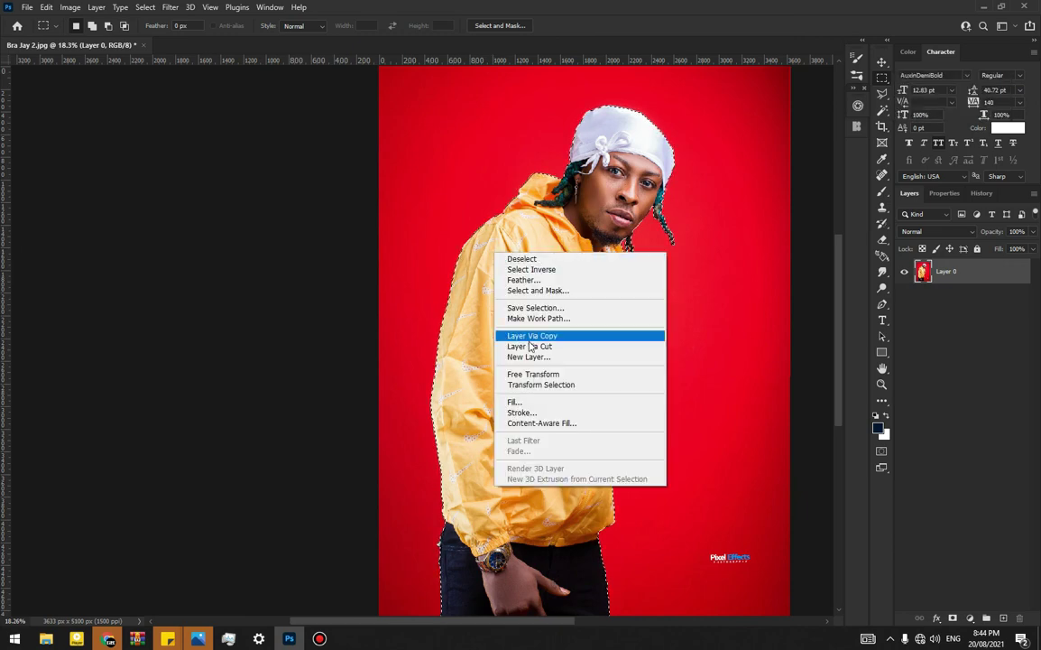
pyautogui.click(529, 346)
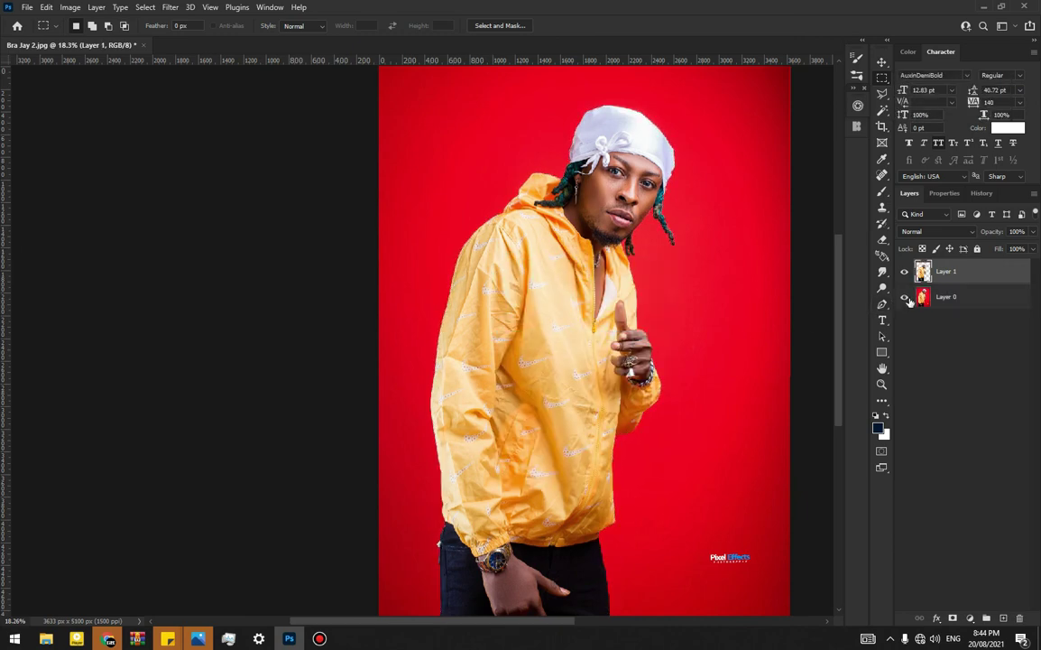
pyautogui.click(906, 298)
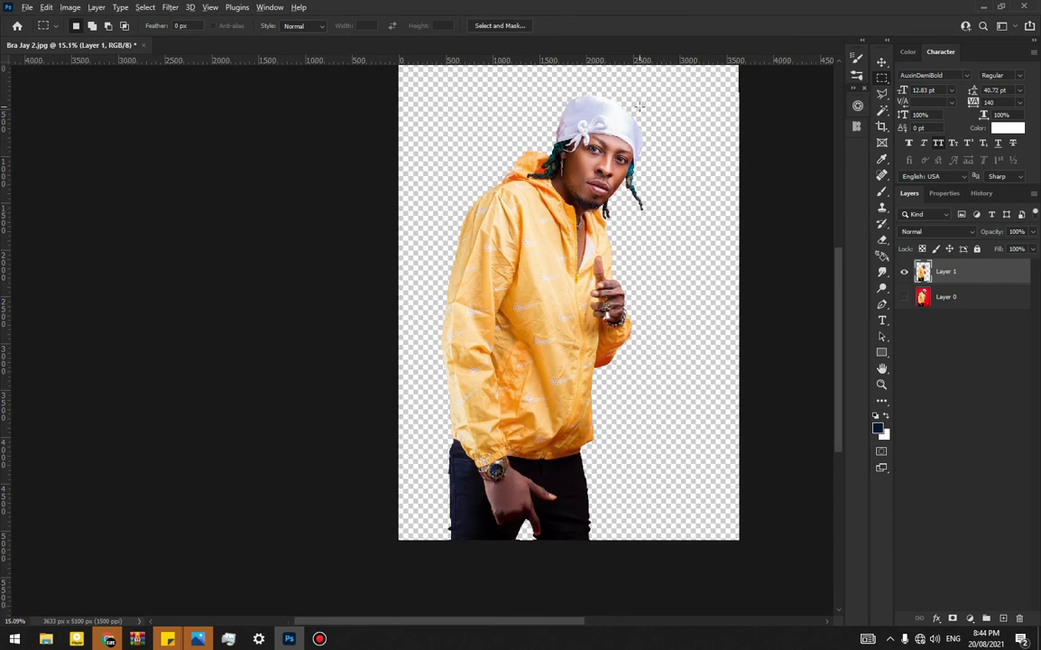
# Examine the cut-out's edges around the headwrap, hair, face, hand and jacket against the transparent background.
pyautogui.scroll(3, 637, 116)
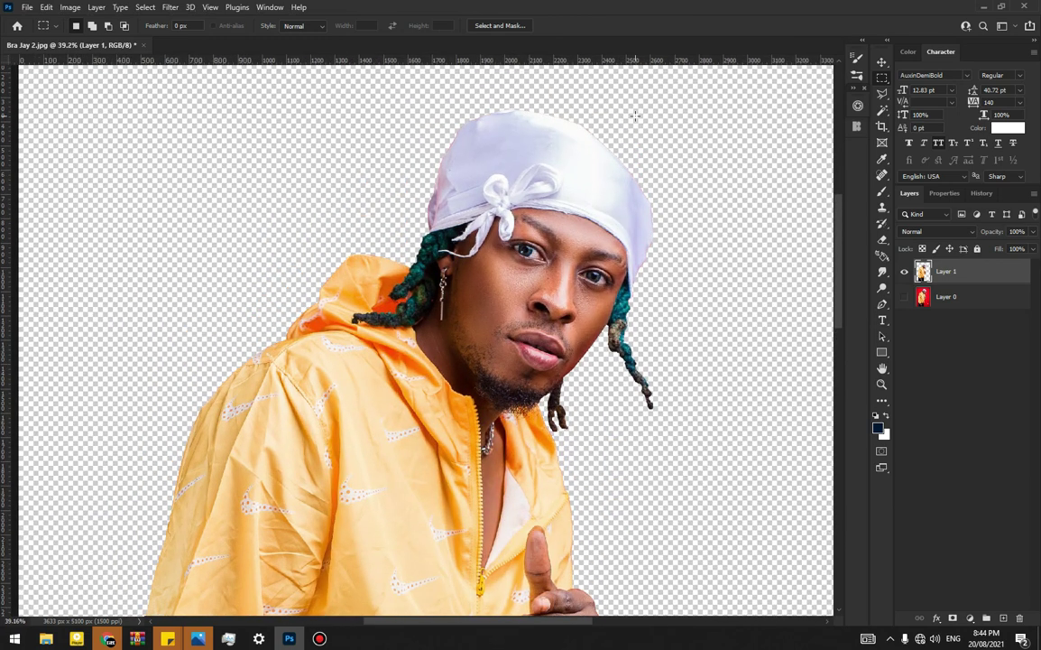
pyautogui.scroll(-3, 505, 143)
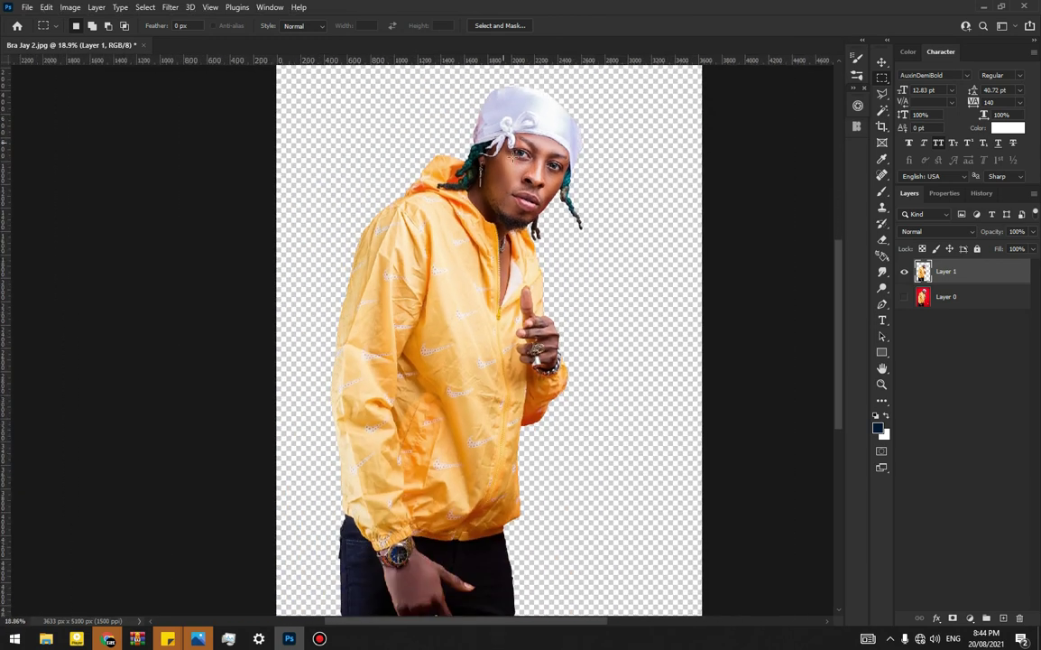
pyautogui.scroll(5, 490, 564)
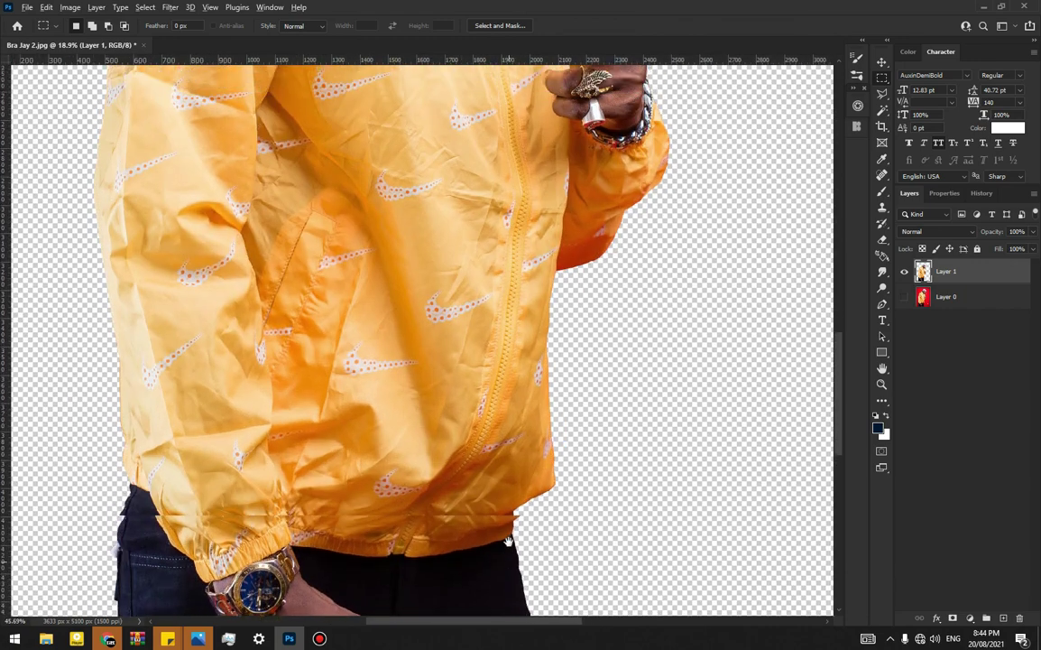
pyautogui.moveTo(619, 162); pyautogui.dragTo(492, 523)
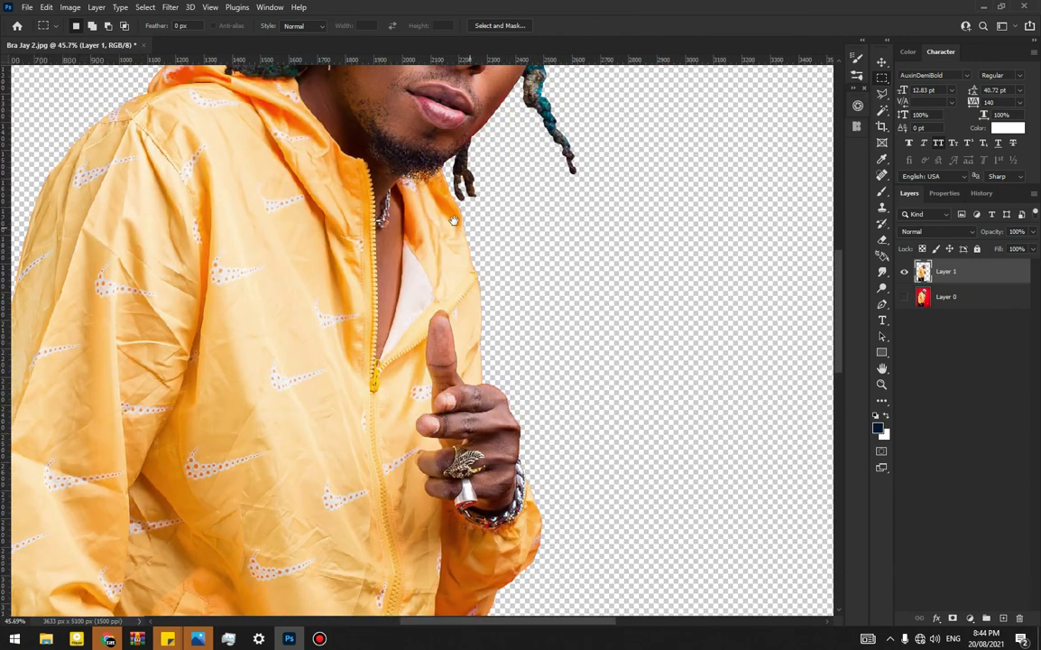
pyautogui.moveTo(449, 218); pyautogui.dragTo(493, 445)
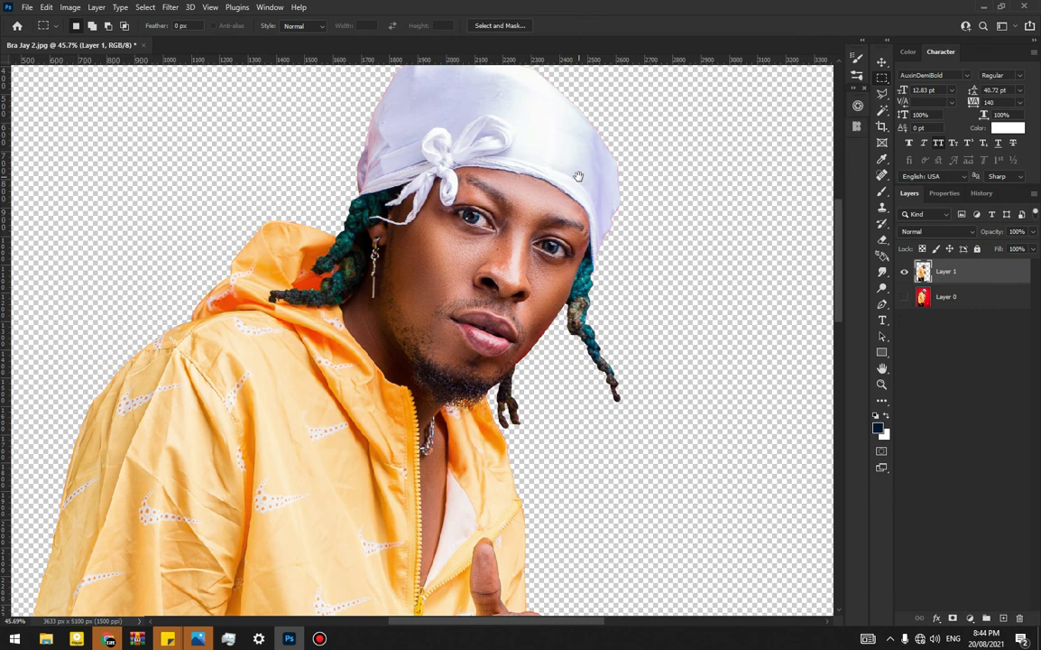
pyautogui.scroll(5, 430, 204)
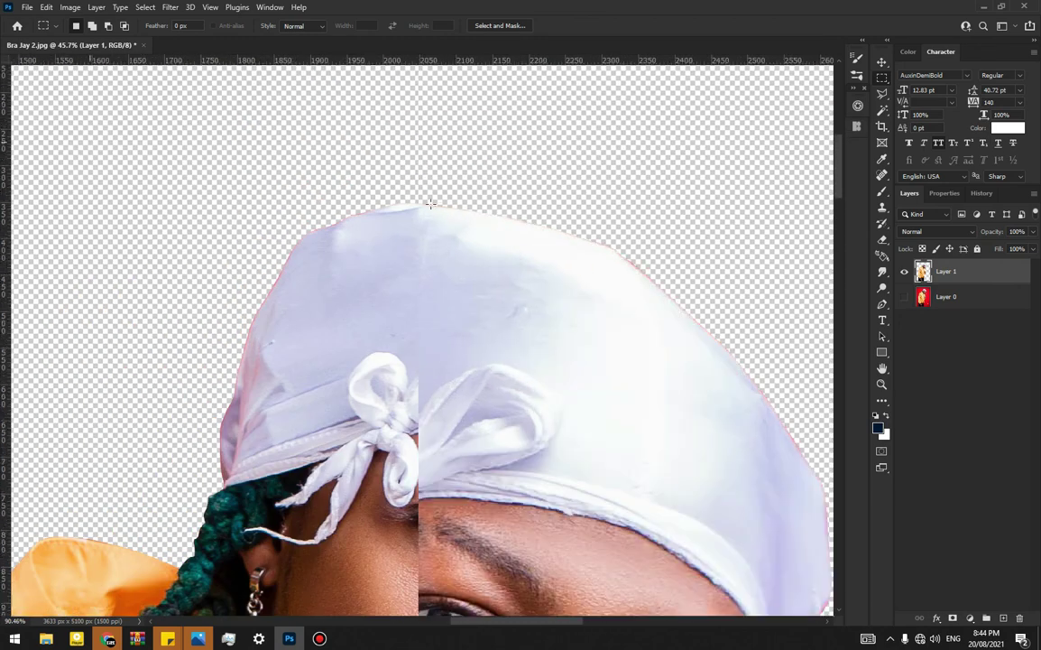
pyautogui.scroll(2, 431, 204)
pyautogui.scroll(-2, 143, 473)
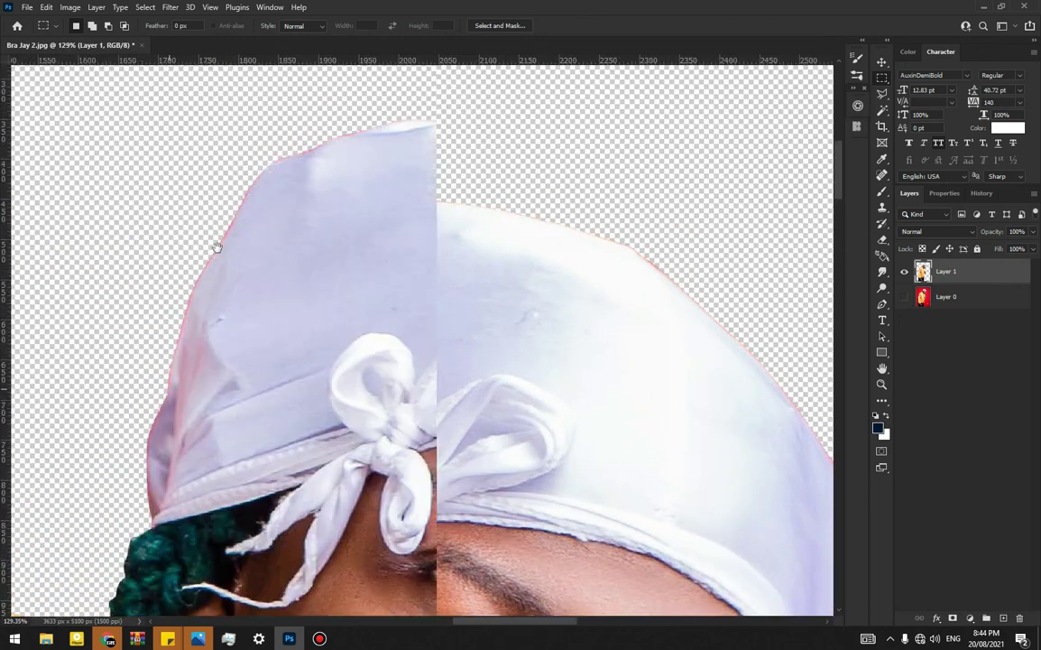
pyautogui.scroll(-2, 223, 219)
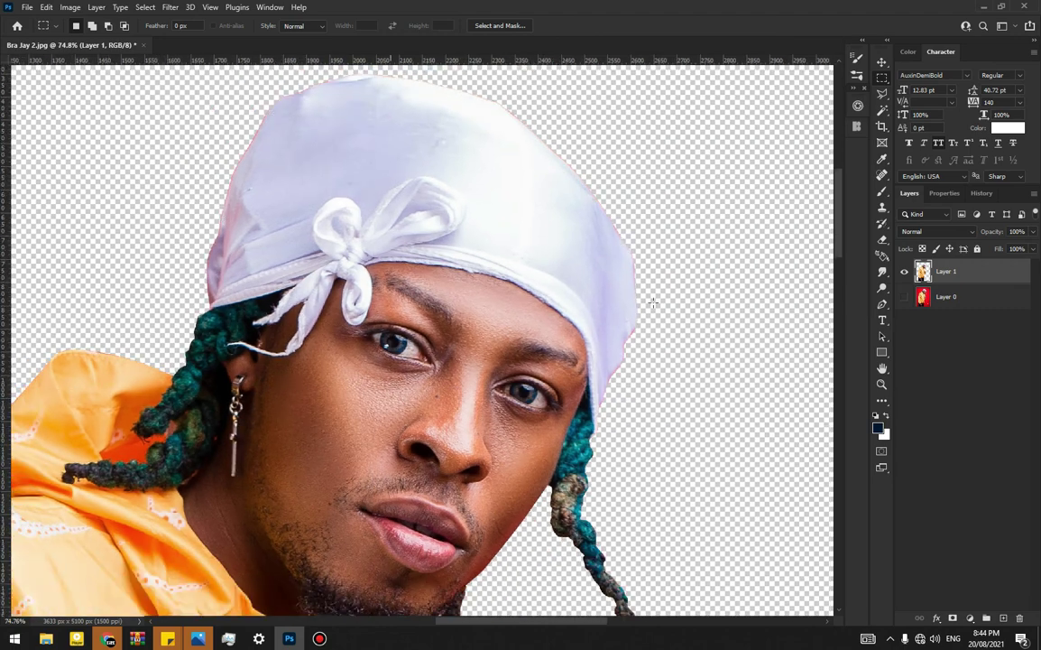
pyautogui.moveTo(574, 373); pyautogui.dragTo(646, 289)
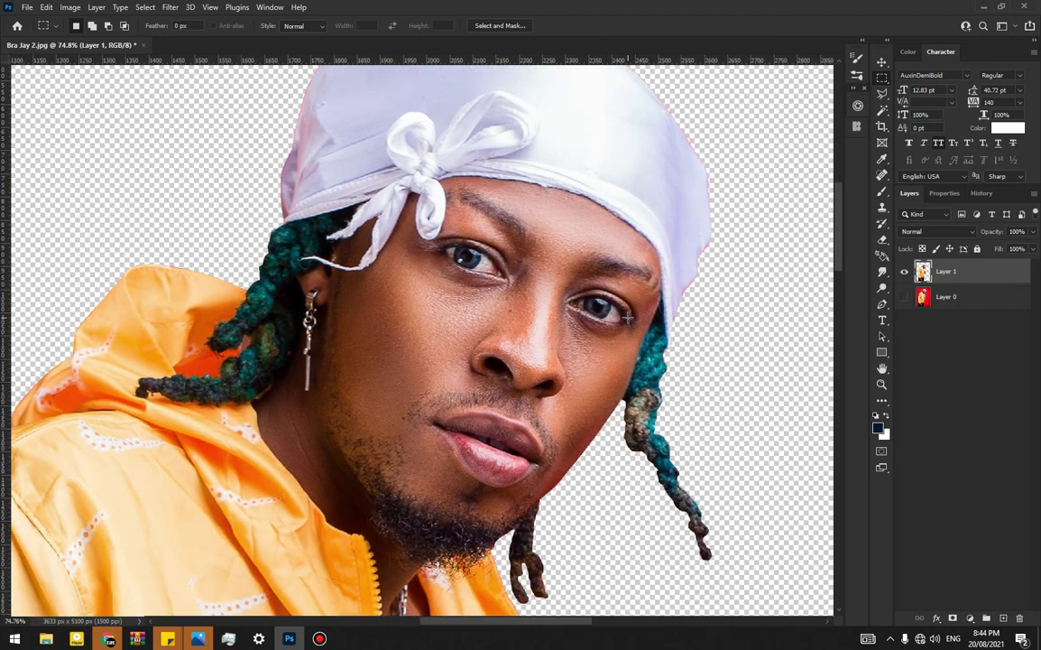
pyautogui.scroll(-3, 155, 448)
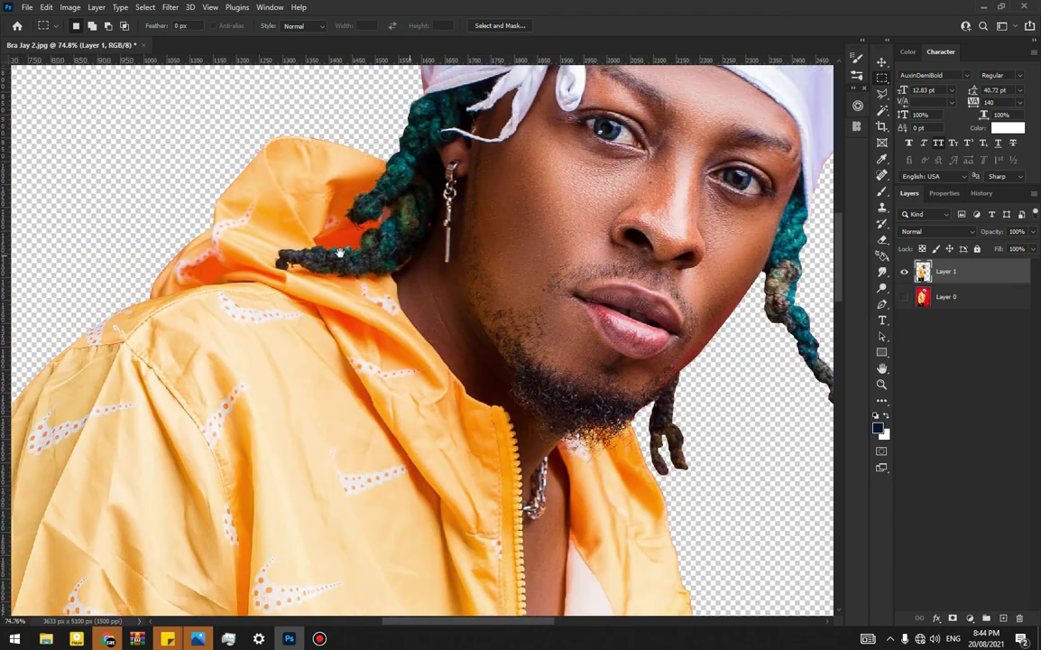
pyautogui.scroll(-3, 272, 482)
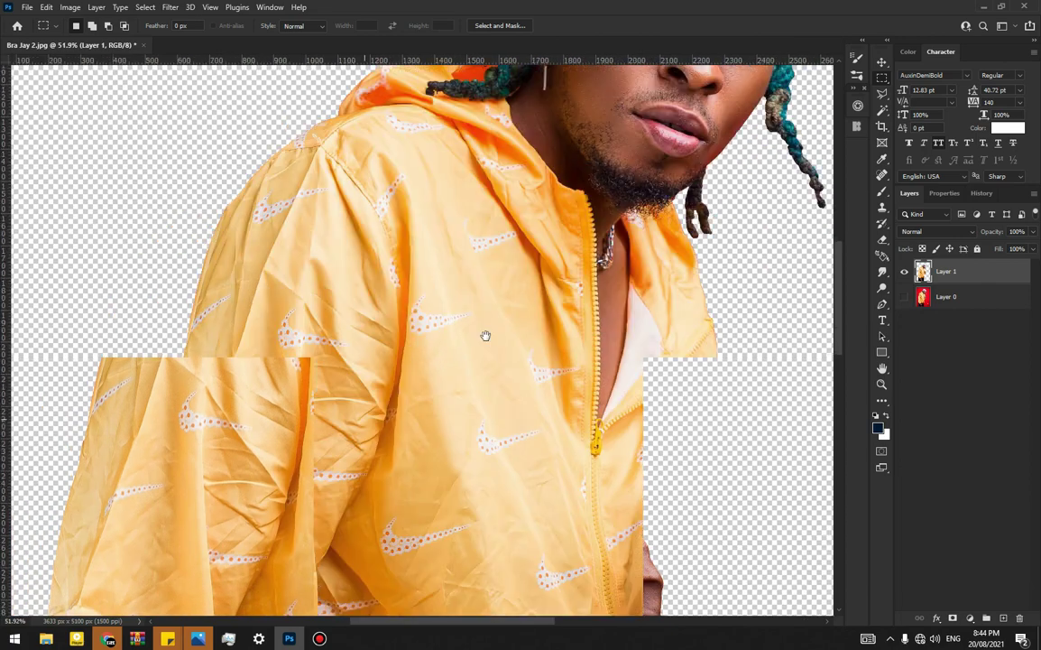
pyautogui.scroll(-4, 344, 371)
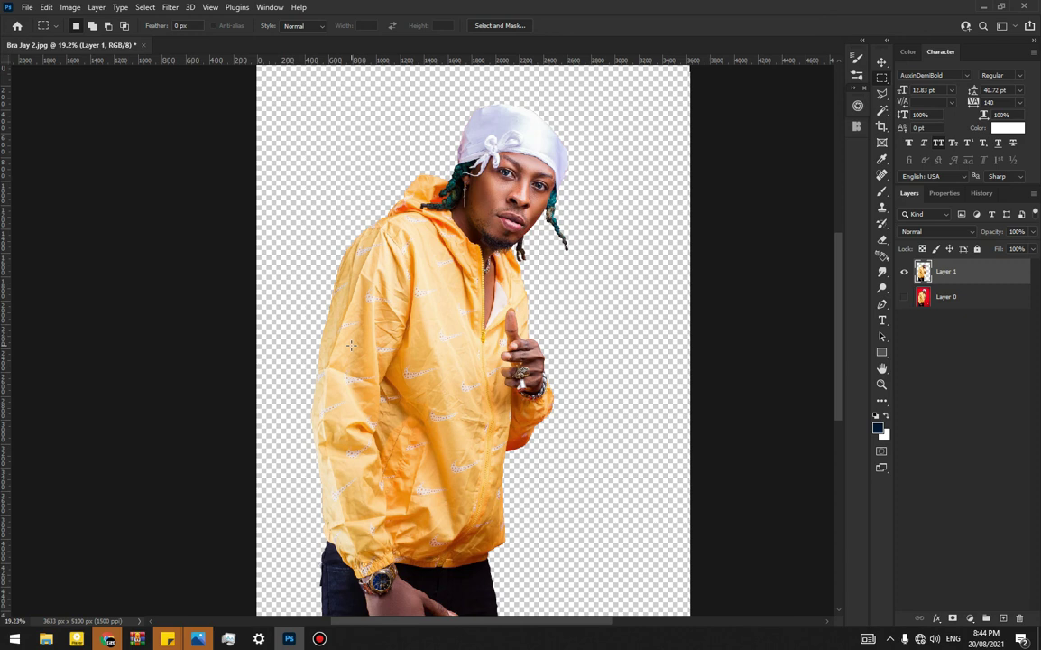
pyautogui.scroll(-1, 443, 336)
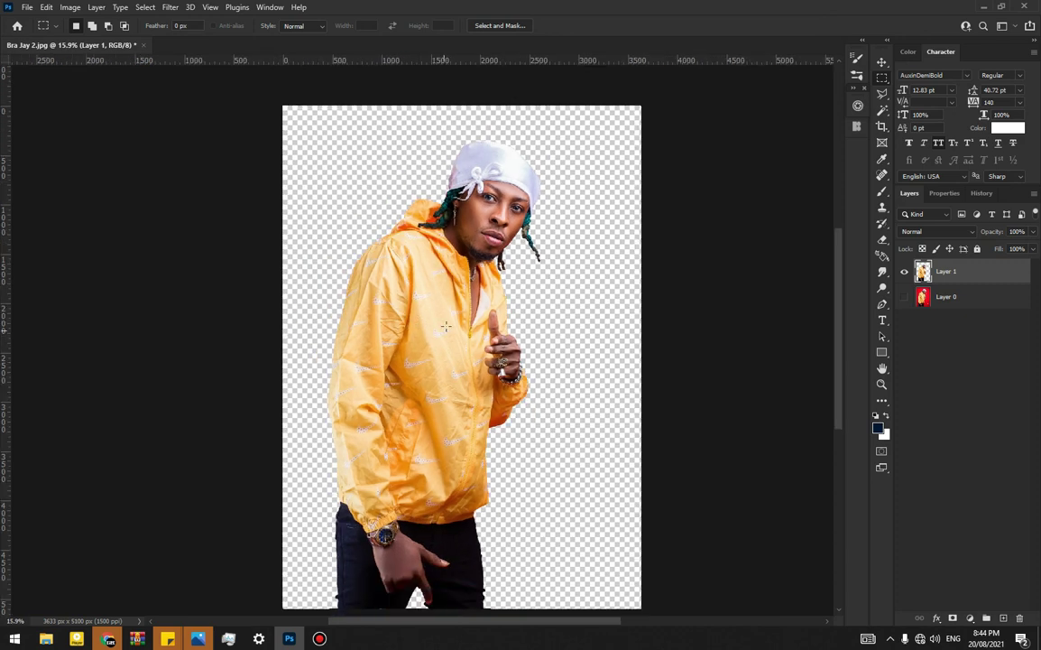
pyautogui.scroll(-1, 623, 394)
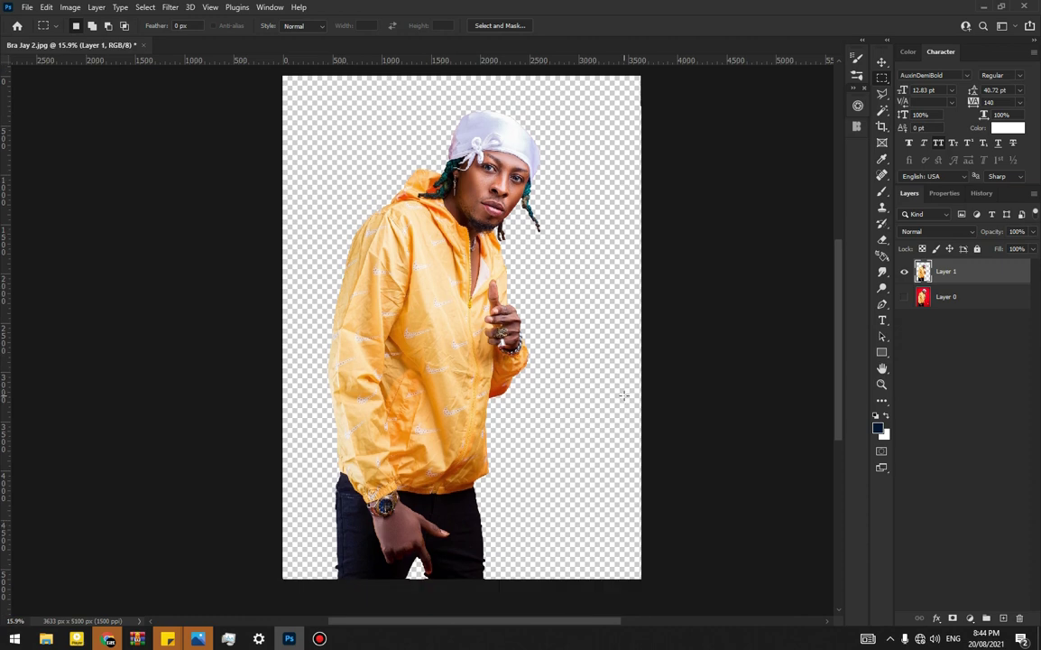
# Switch back to the Pen tool and deselect the cut-out's layer.
pyautogui.scroll(1, 401, 273)
pyautogui.click(885, 306)
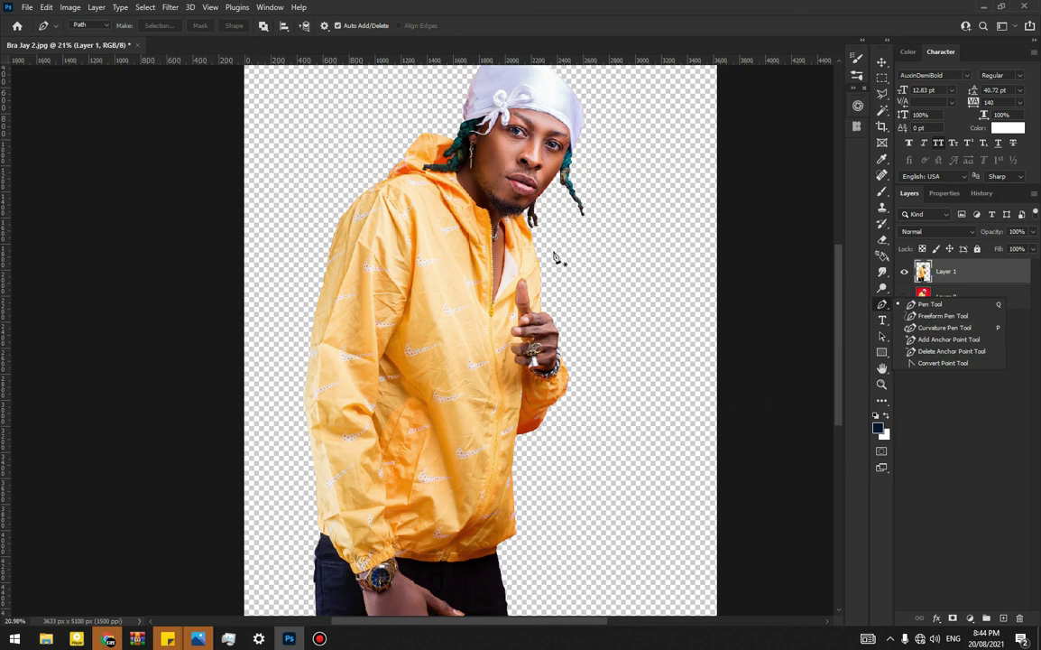
pyautogui.scroll(-1, 452, 323)
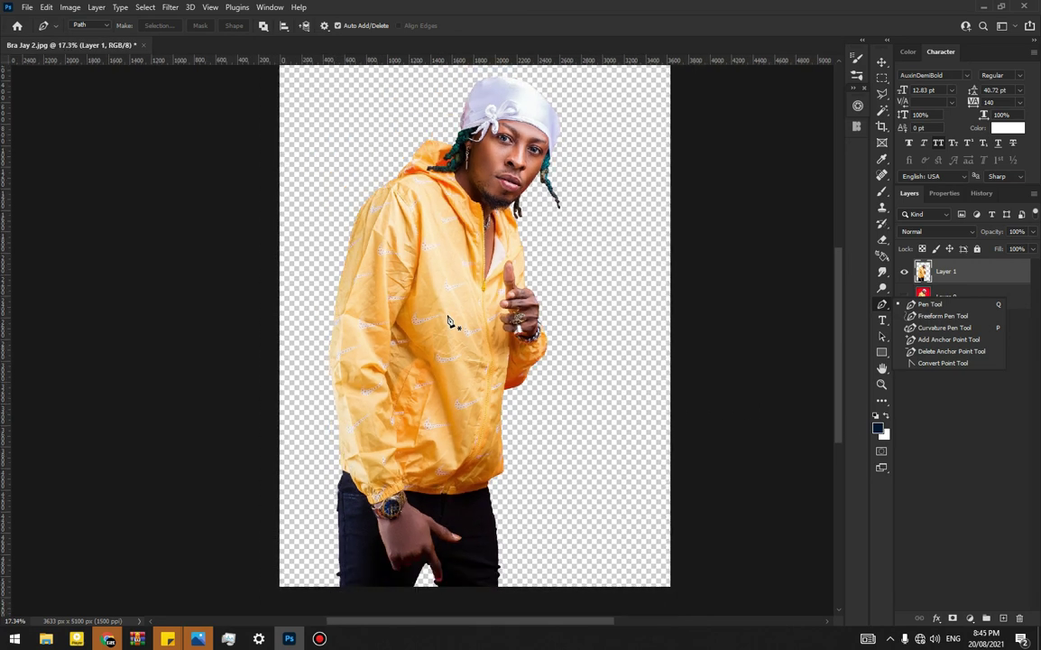
pyautogui.scroll(-1, 452, 322)
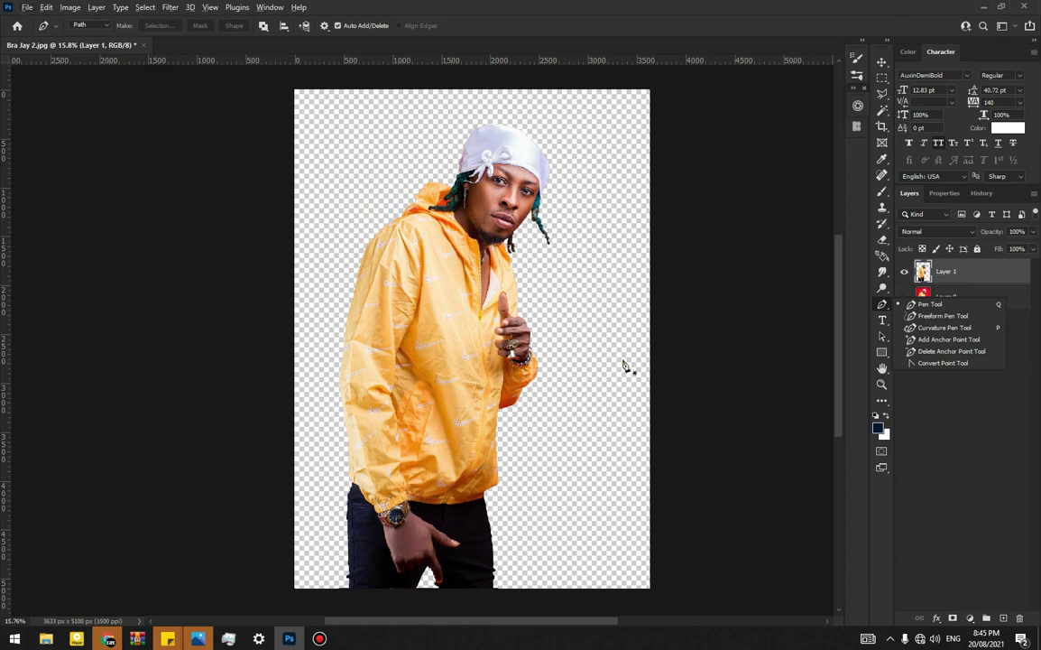
pyautogui.click(990, 420)
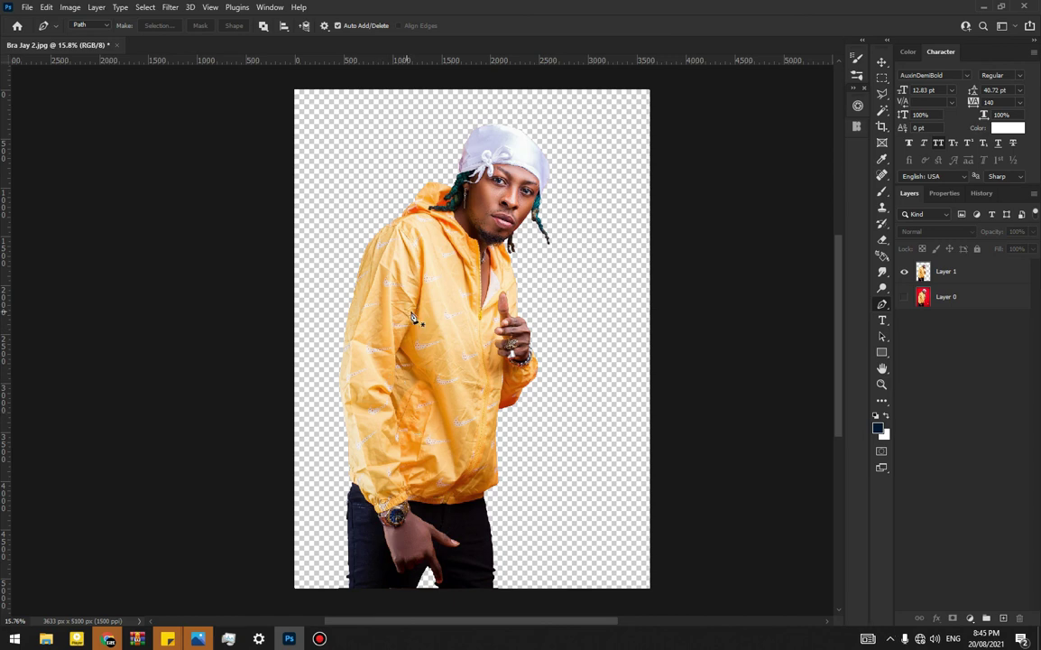
pyautogui.scroll(2, 490, 207)
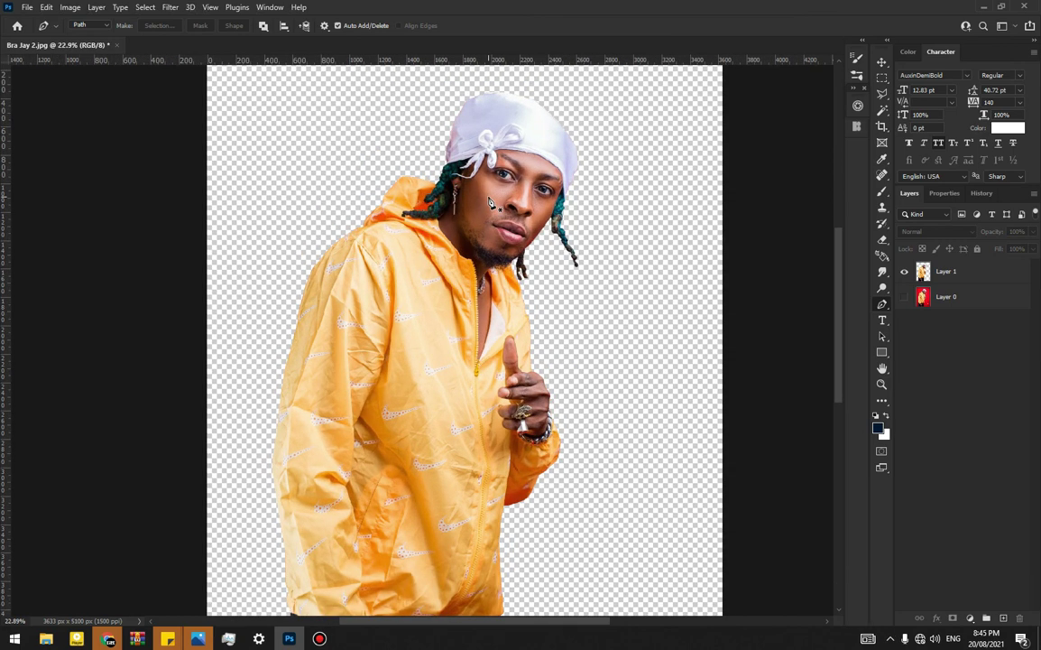